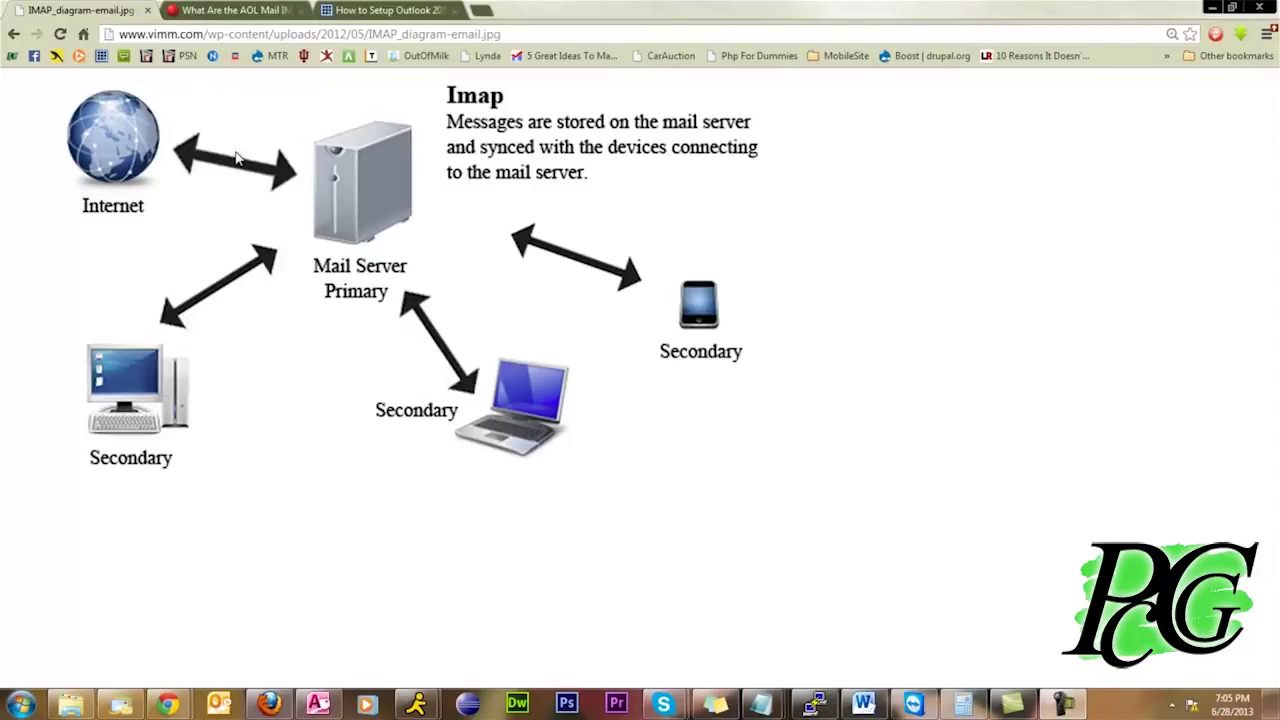
Switch to the About.com page listing the AOL Mail IMAP settings
left_click(235, 12)
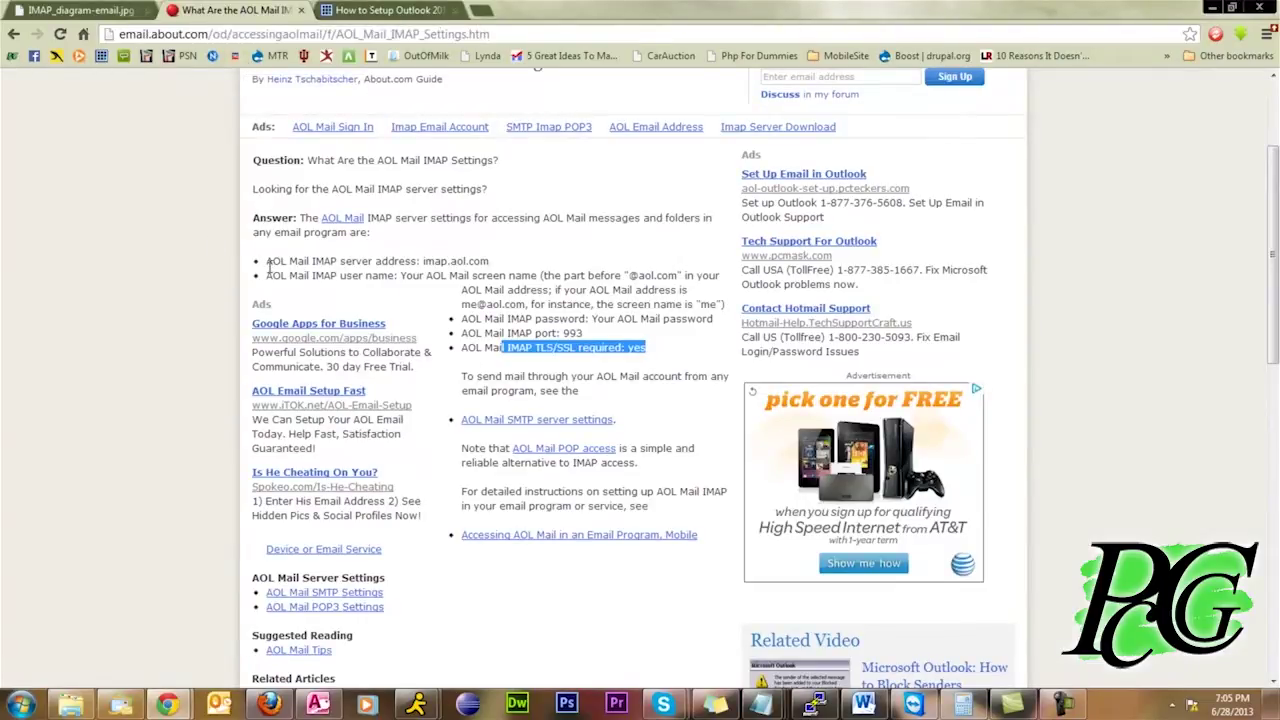
Highlight server imap.aol.com, the user name and password lines, port 993 and required TLS/SSL
left_click_drag(268, 266, 500, 264)
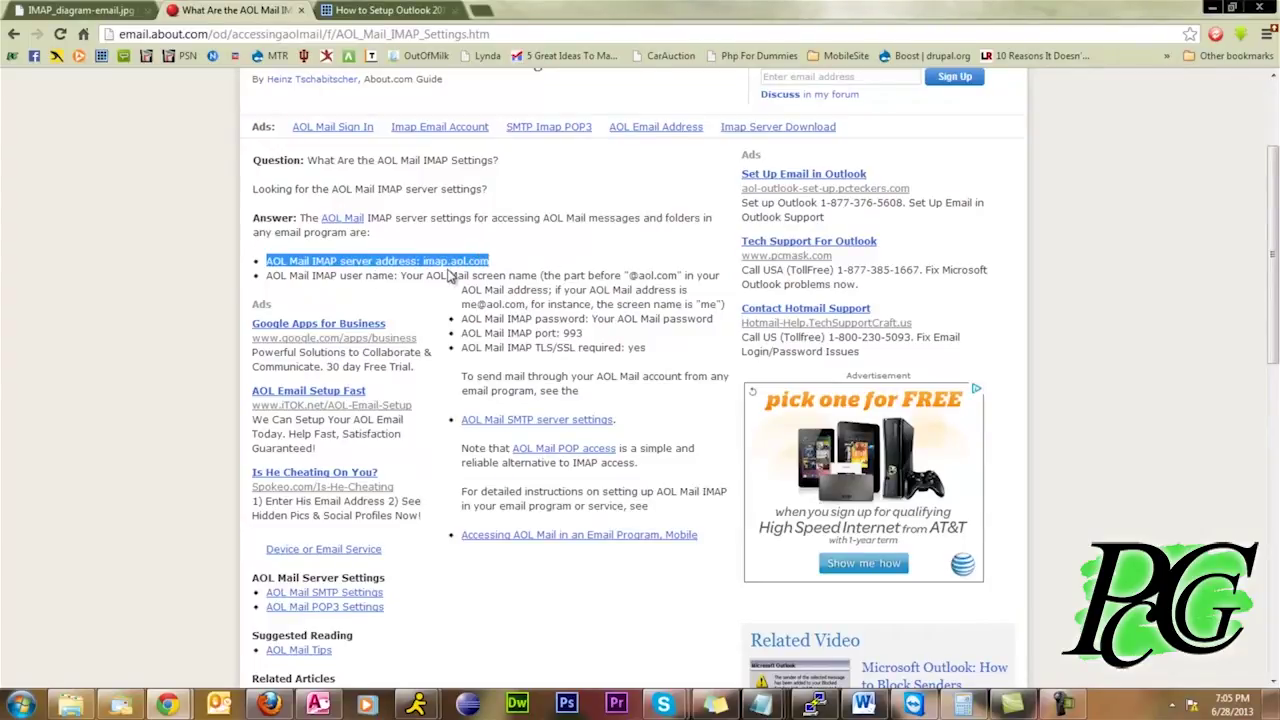
left_click_drag(457, 276, 425, 270)
left_click_drag(313, 276, 405, 279)
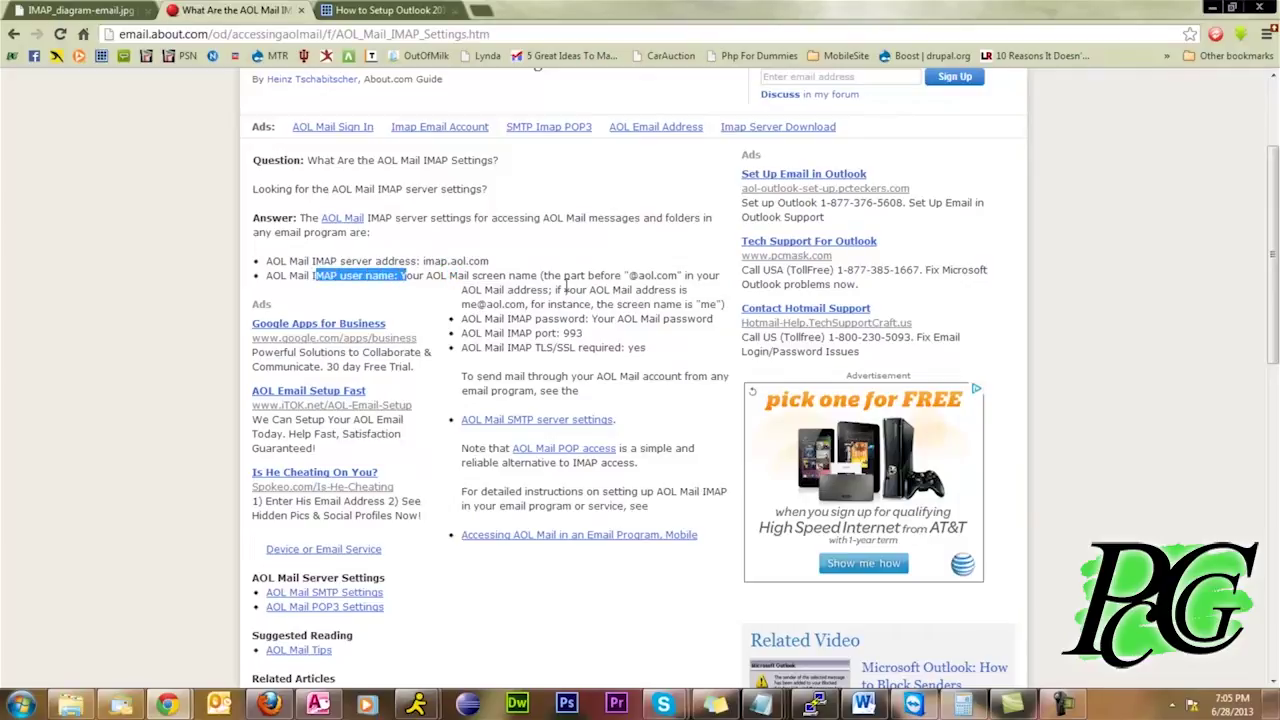
left_click_drag(462, 304, 688, 320)
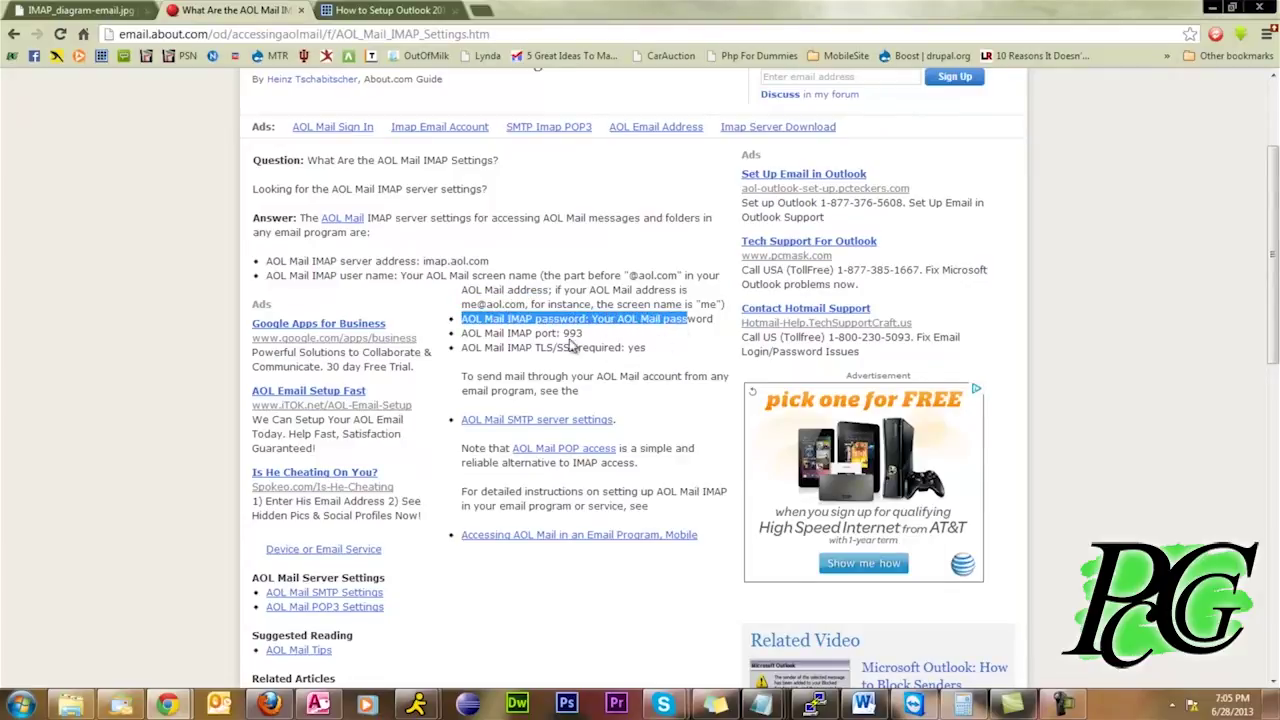
left_click_drag(499, 334, 584, 335)
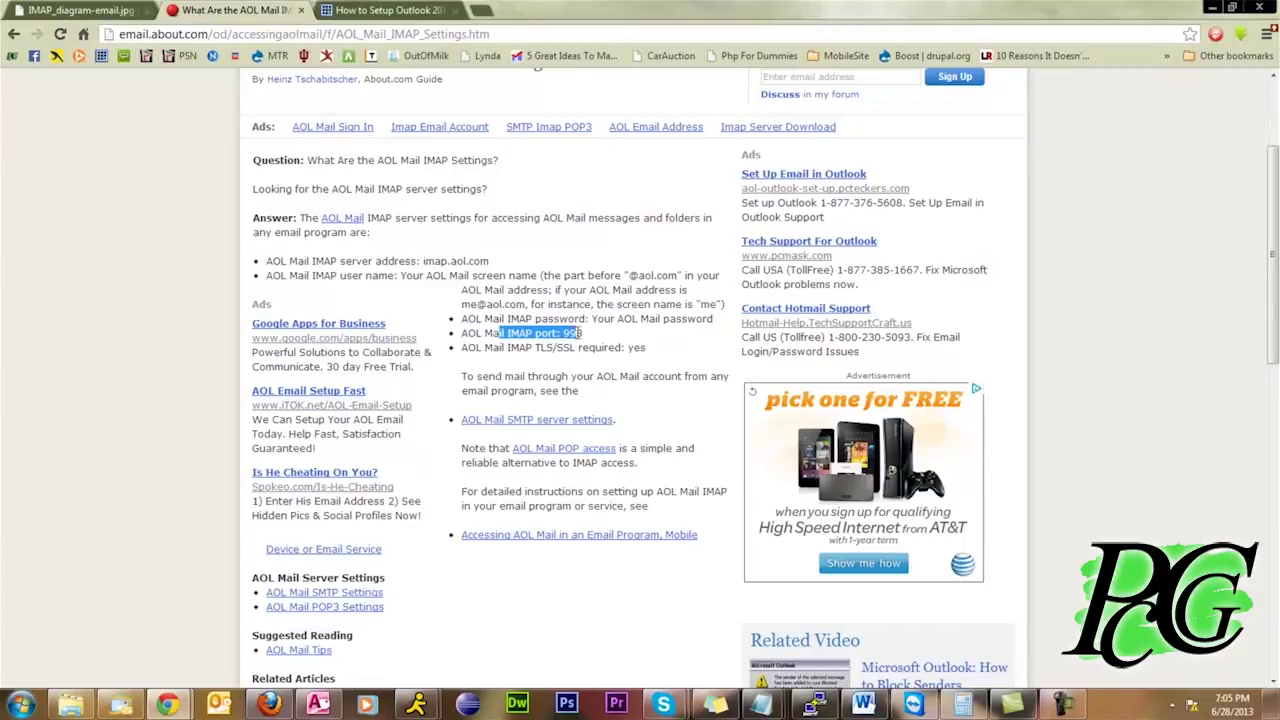
left_click_drag(505, 347, 643, 348)
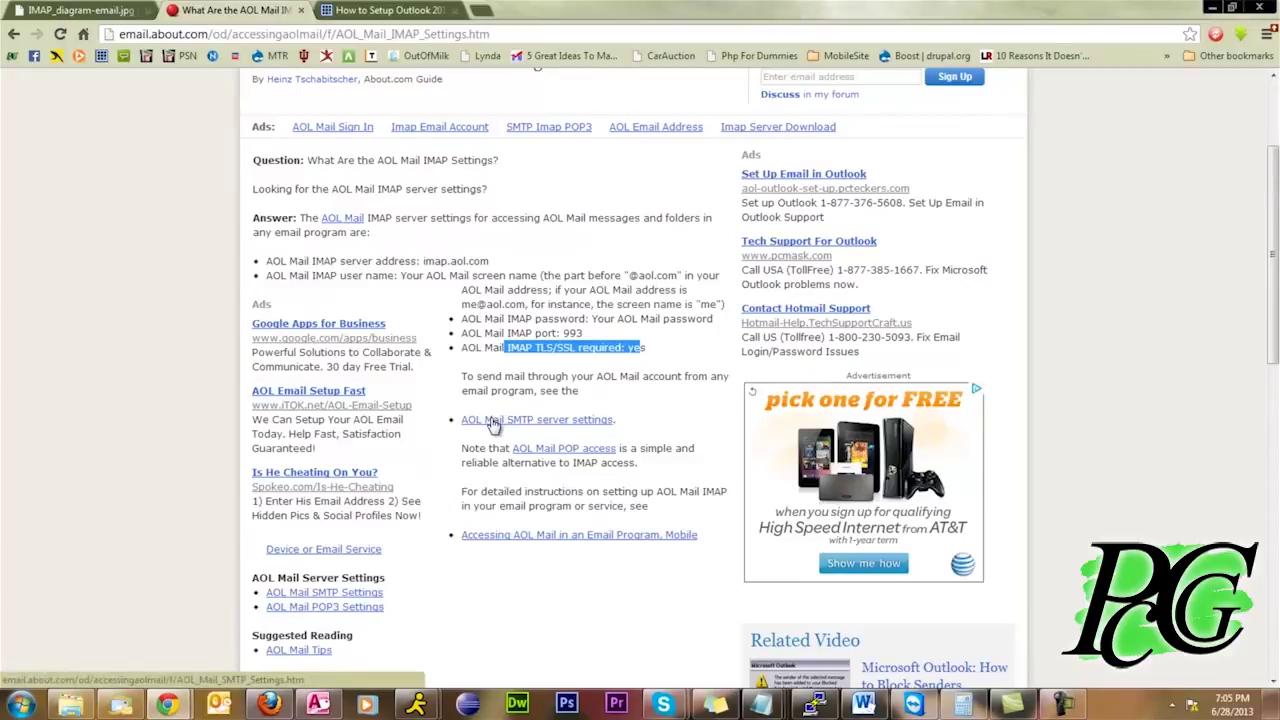
left_click_drag(265, 262, 283, 258)
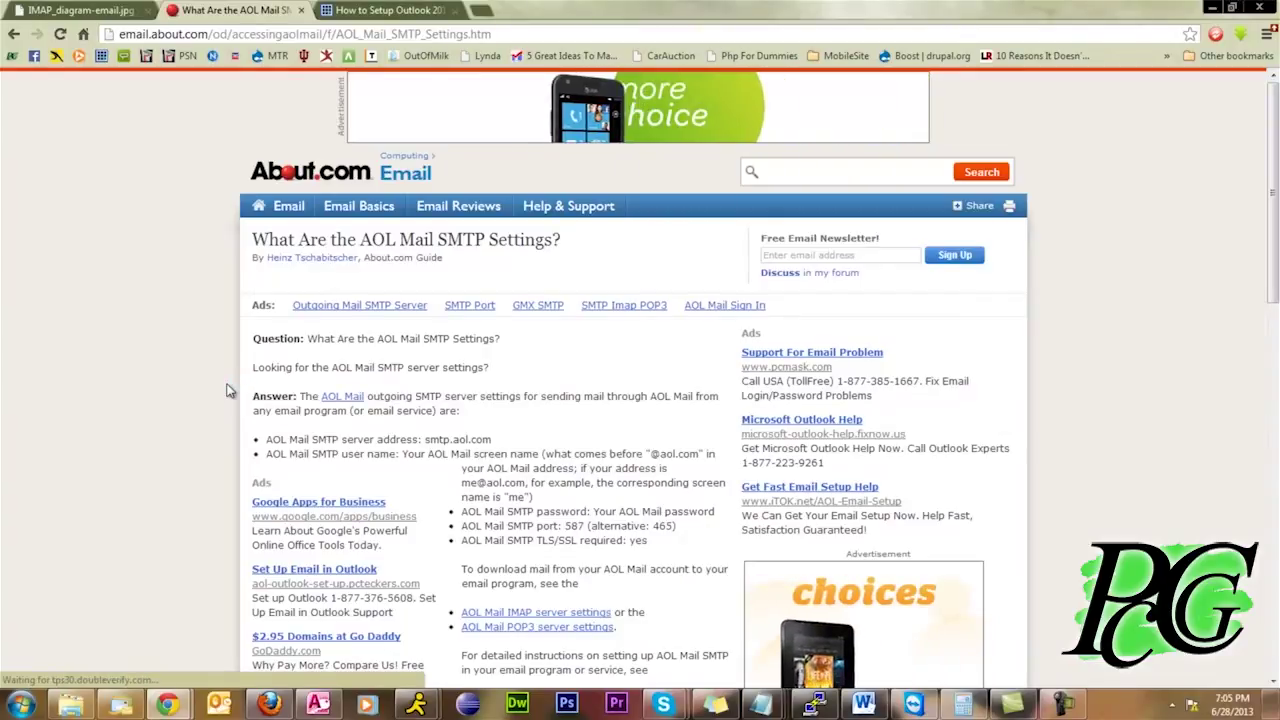
Highlight the SMTP server smtp.aol.com, user name, port 587 and the TLS/SSL requirement
scroll(283, 390, "down", 3)
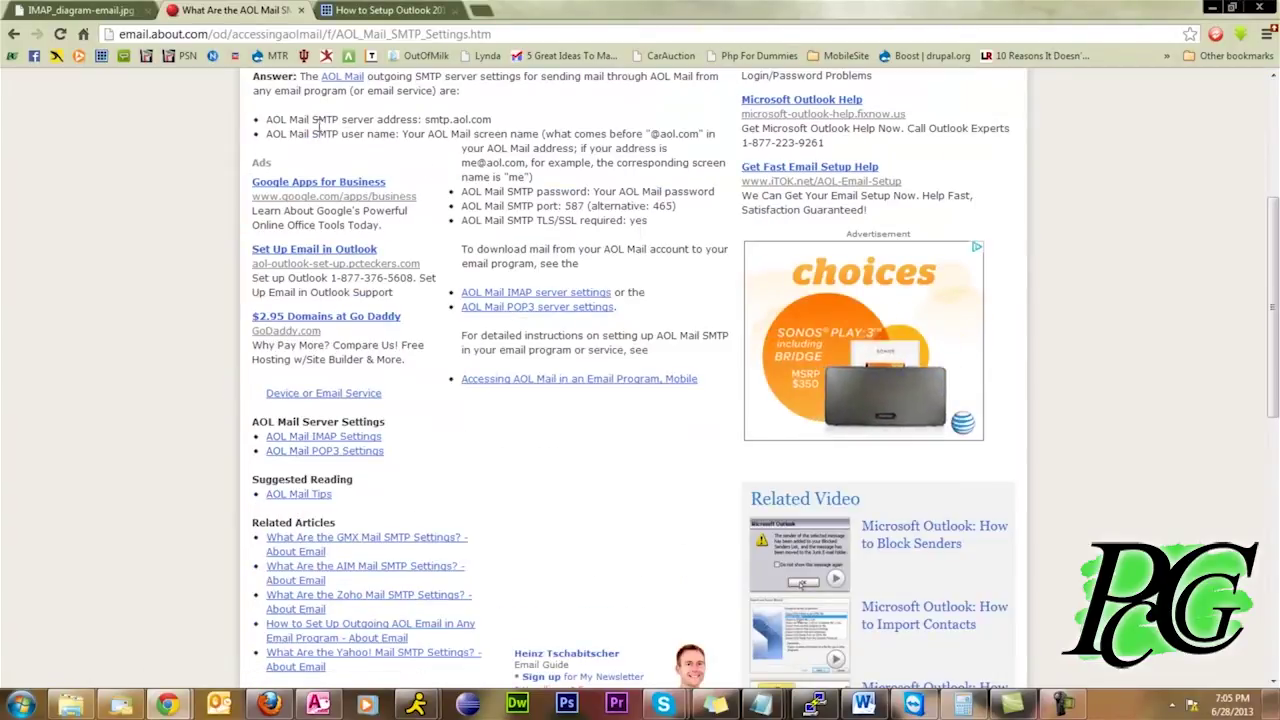
left_click_drag(318, 120, 580, 148)
left_click_drag(461, 163, 517, 163)
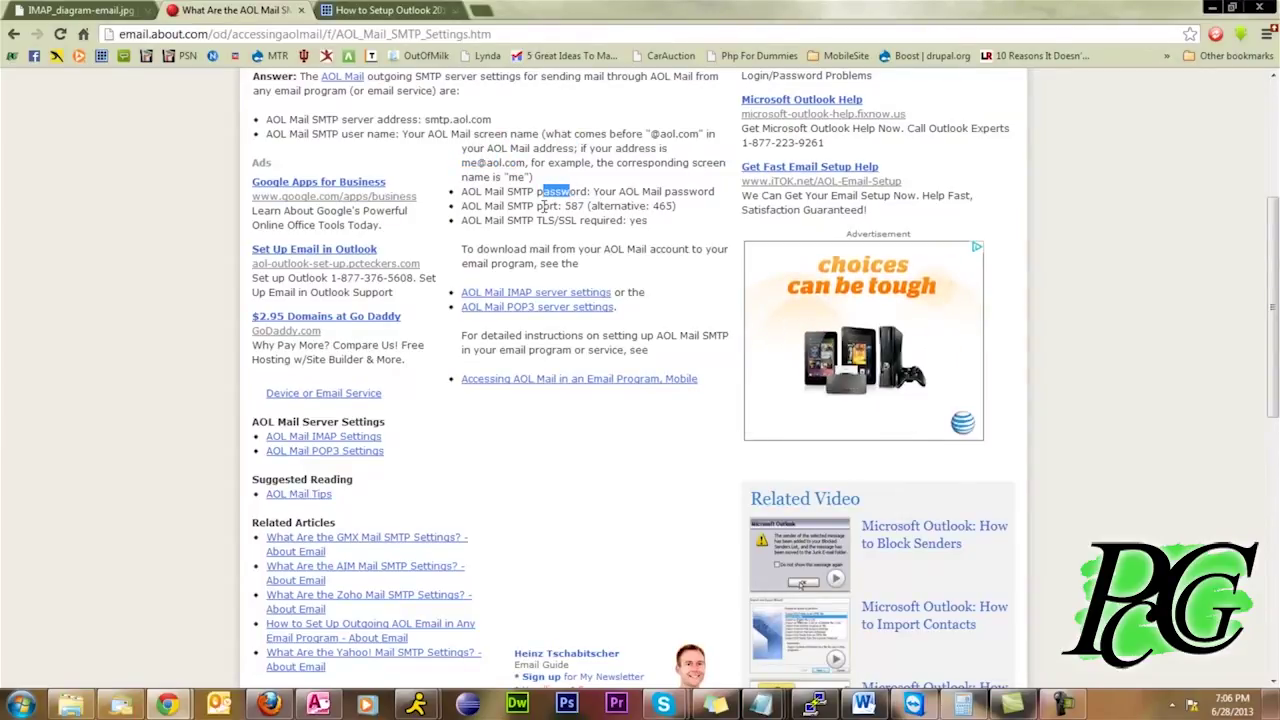
left_click_drag(499, 206, 675, 205)
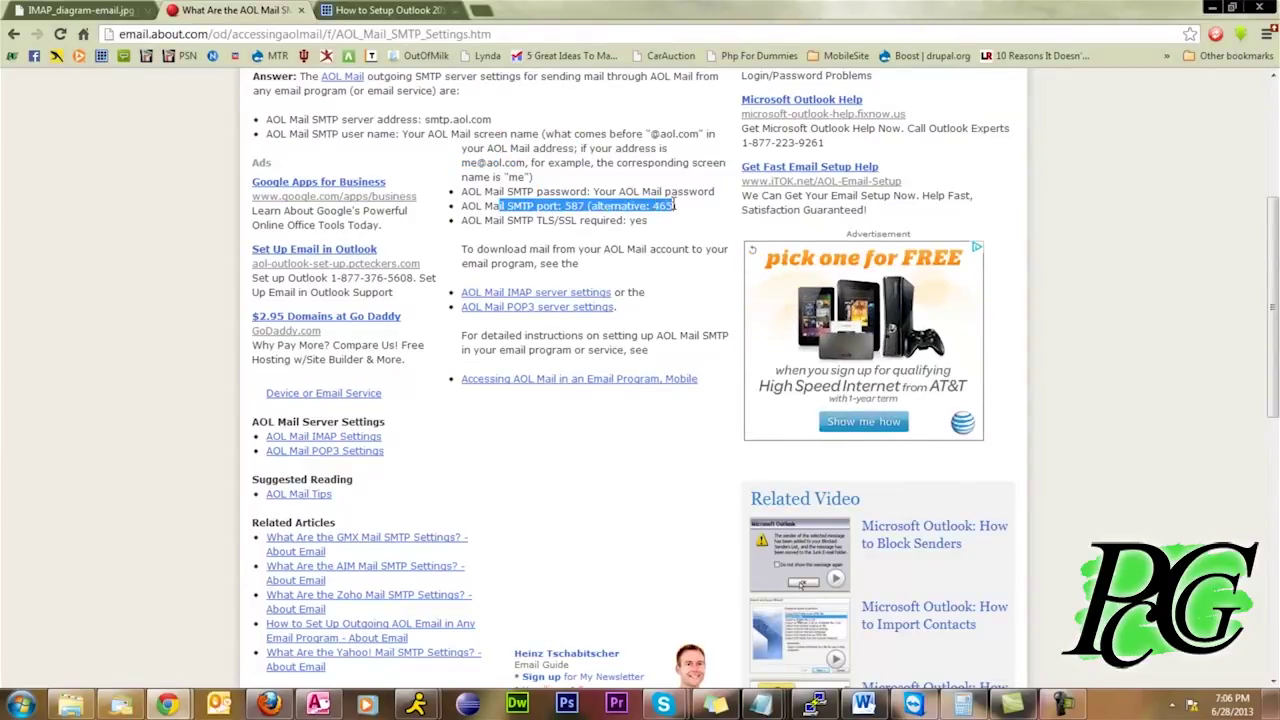
left_click_drag(537, 220, 630, 220)
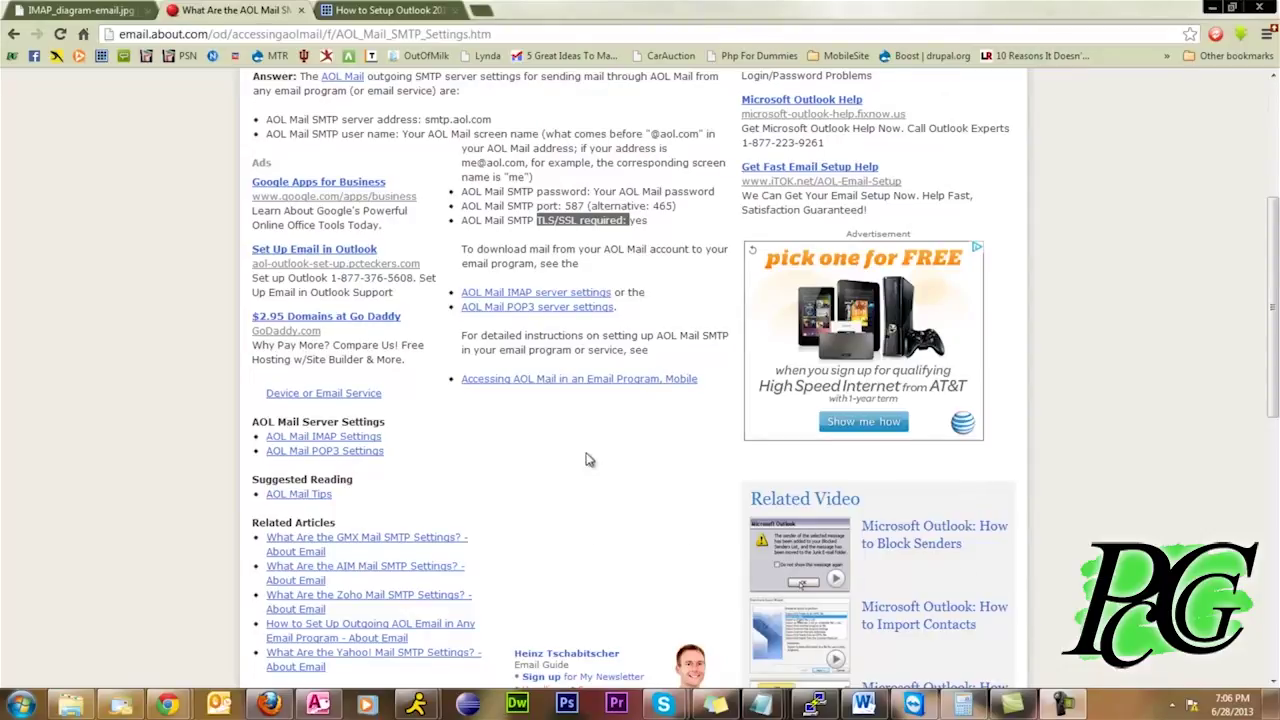
left_click(563, 224)
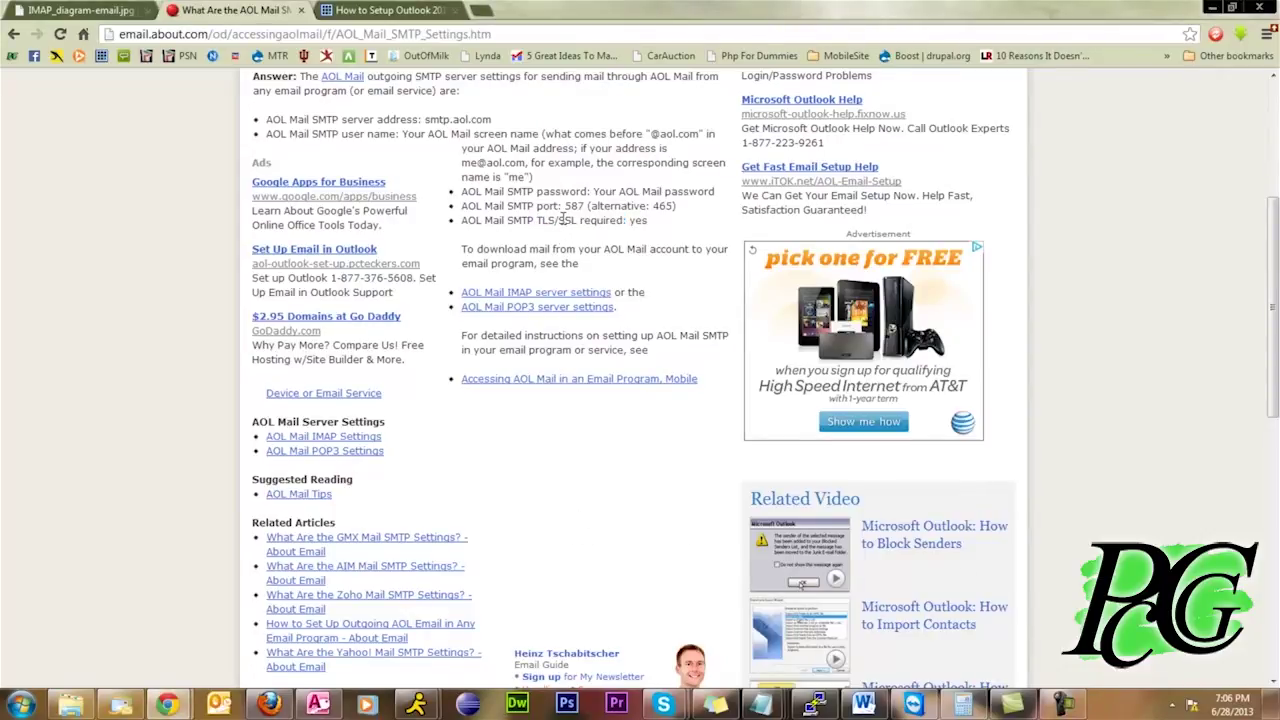
left_click_drag(563, 220, 575, 220)
Skim Bluehost's How to Setup Outlook 2010 guide, then go back to Getting Started With Email
left_click(404, 14)
scroll(275, 358, "up", 3)
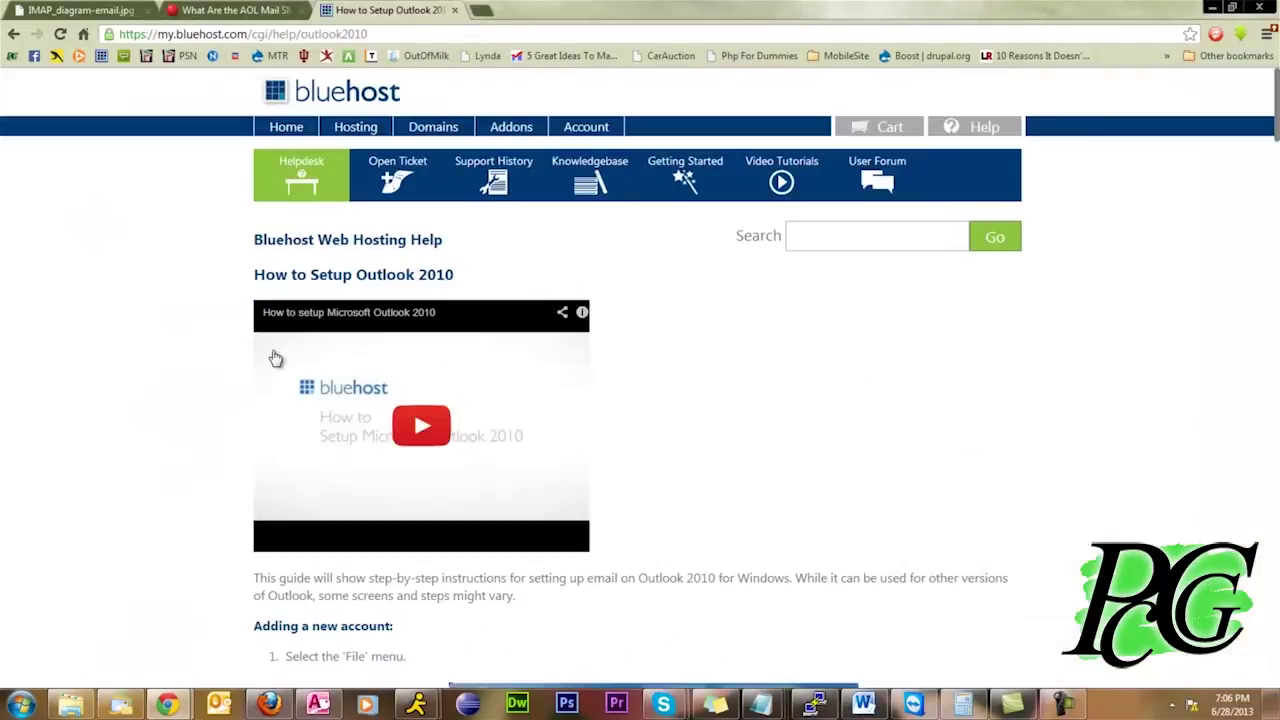
scroll(211, 358, "down", 3)
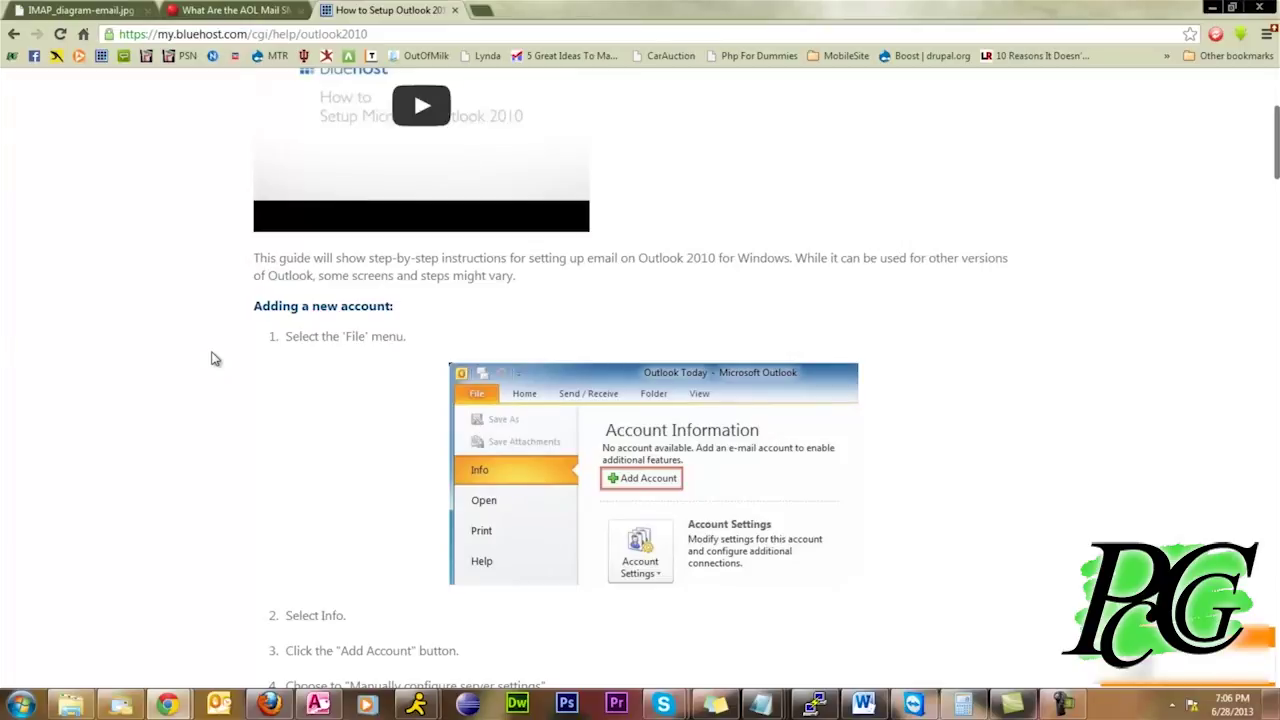
scroll(211, 358, "down", 3)
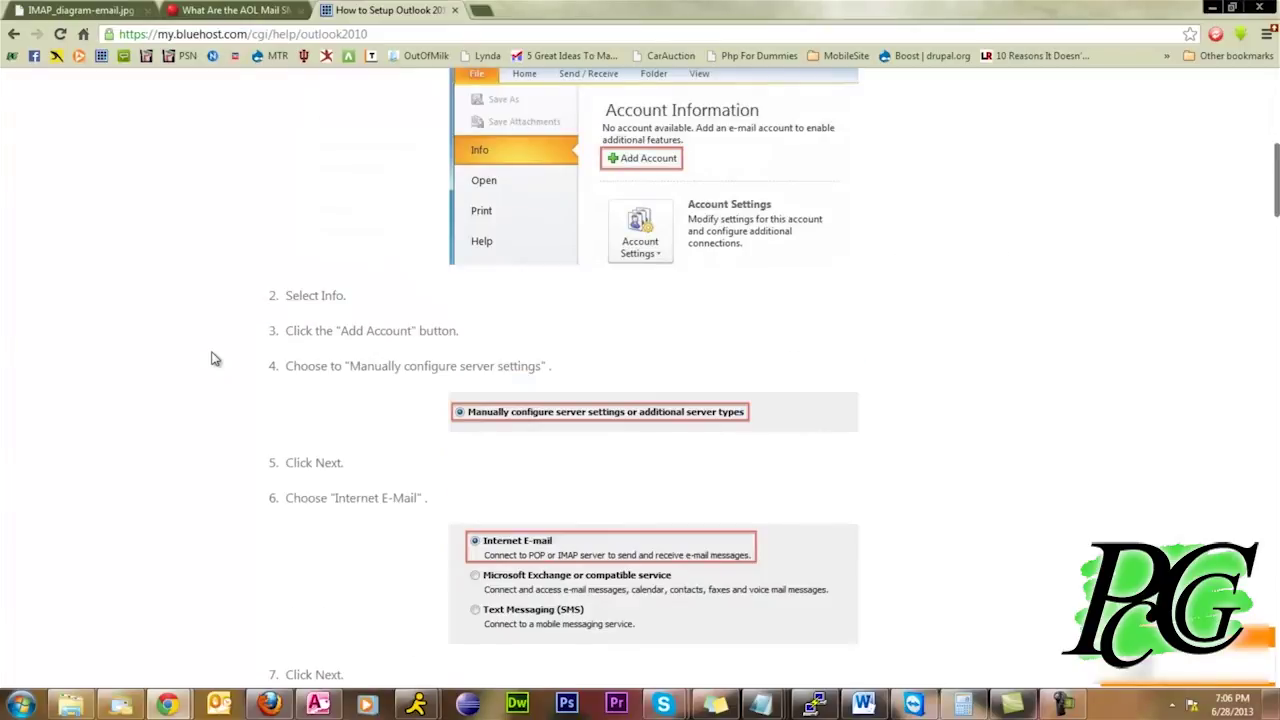
scroll(211, 358, "up", 3)
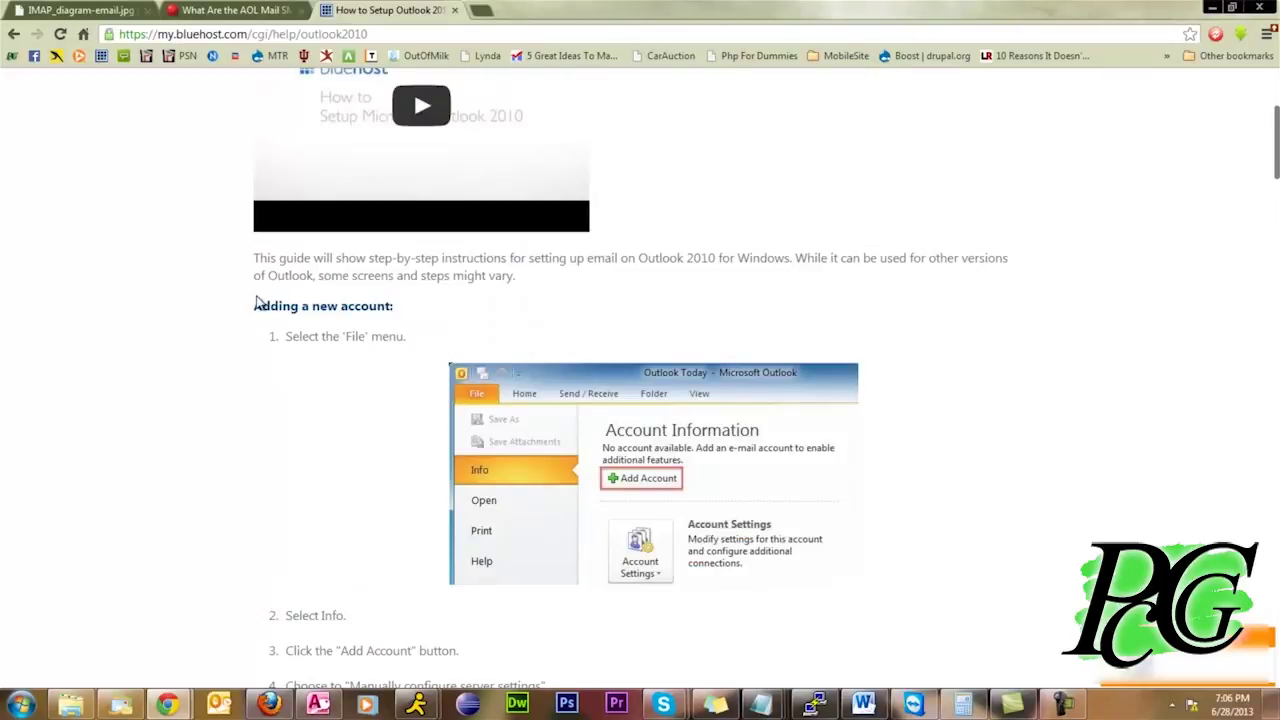
scroll(257, 300, "up", 3)
key("alt+Left")
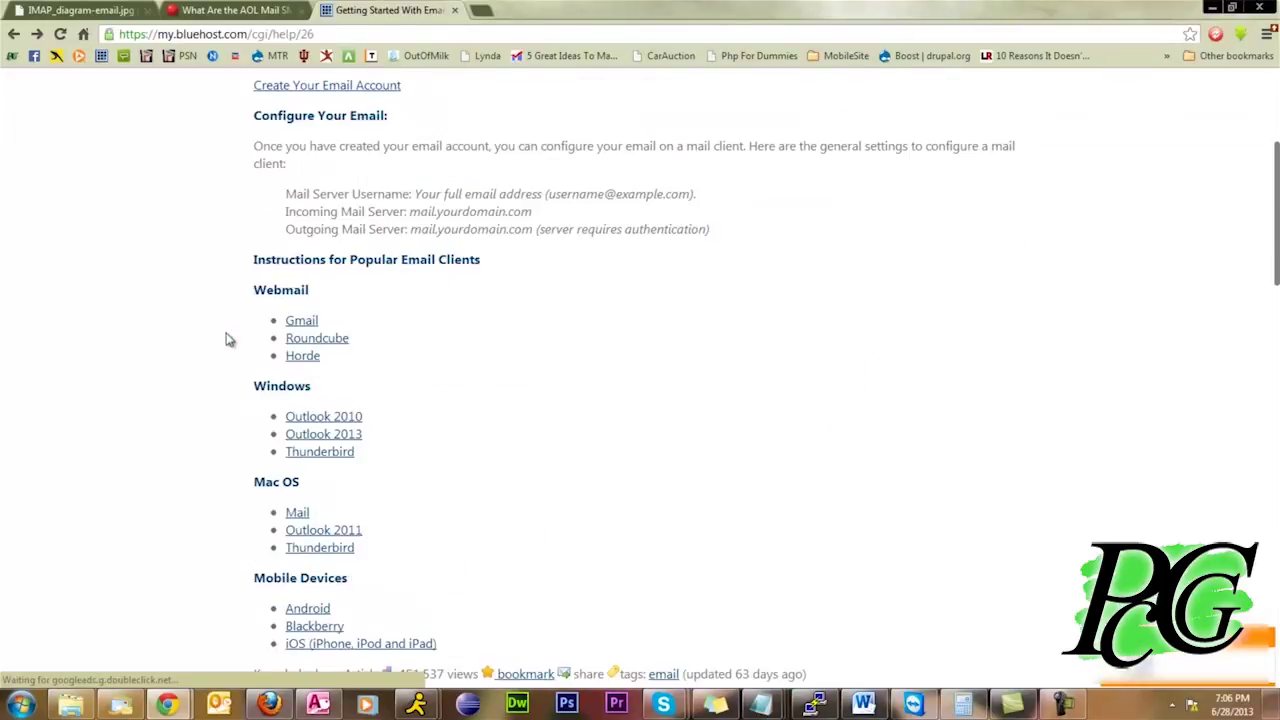
Highlight the mail server username and incoming/outgoing server lines, then open the Outlook 2010 guide
left_click_drag(289, 198, 434, 195)
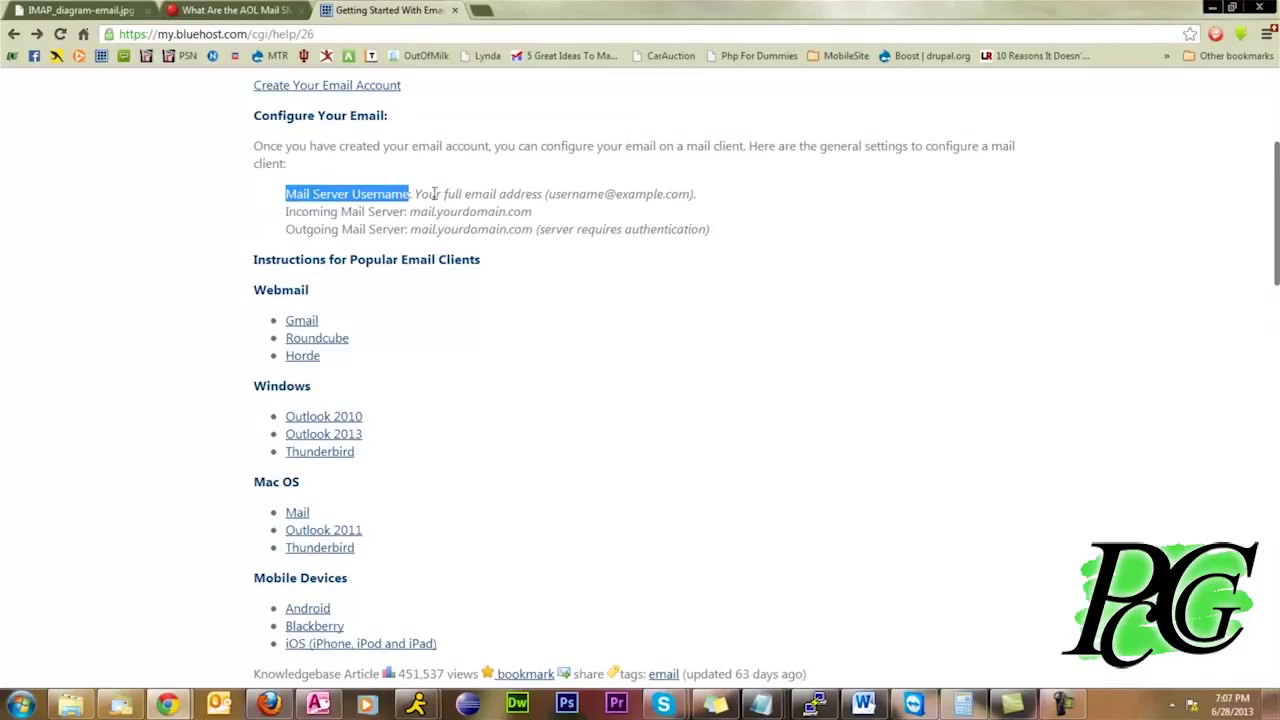
left_click_drag(554, 194, 679, 196)
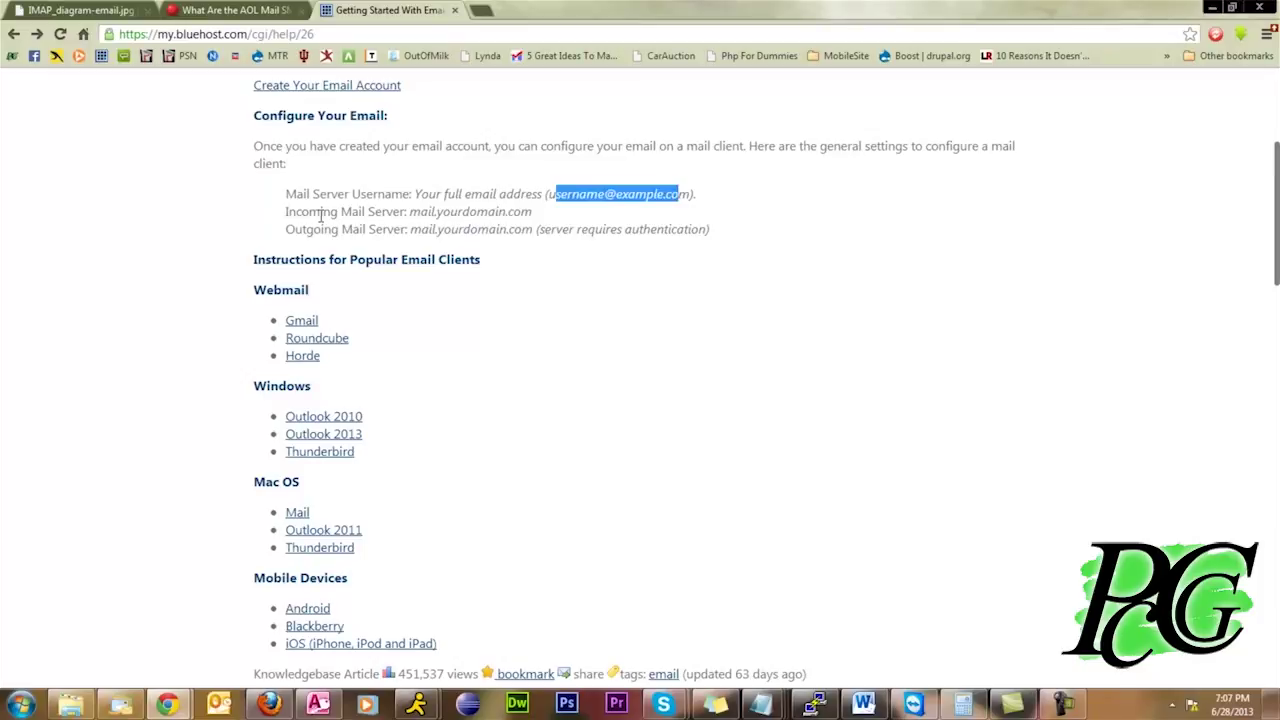
left_click_drag(306, 212, 533, 212)
left_click_drag(410, 230, 540, 231)
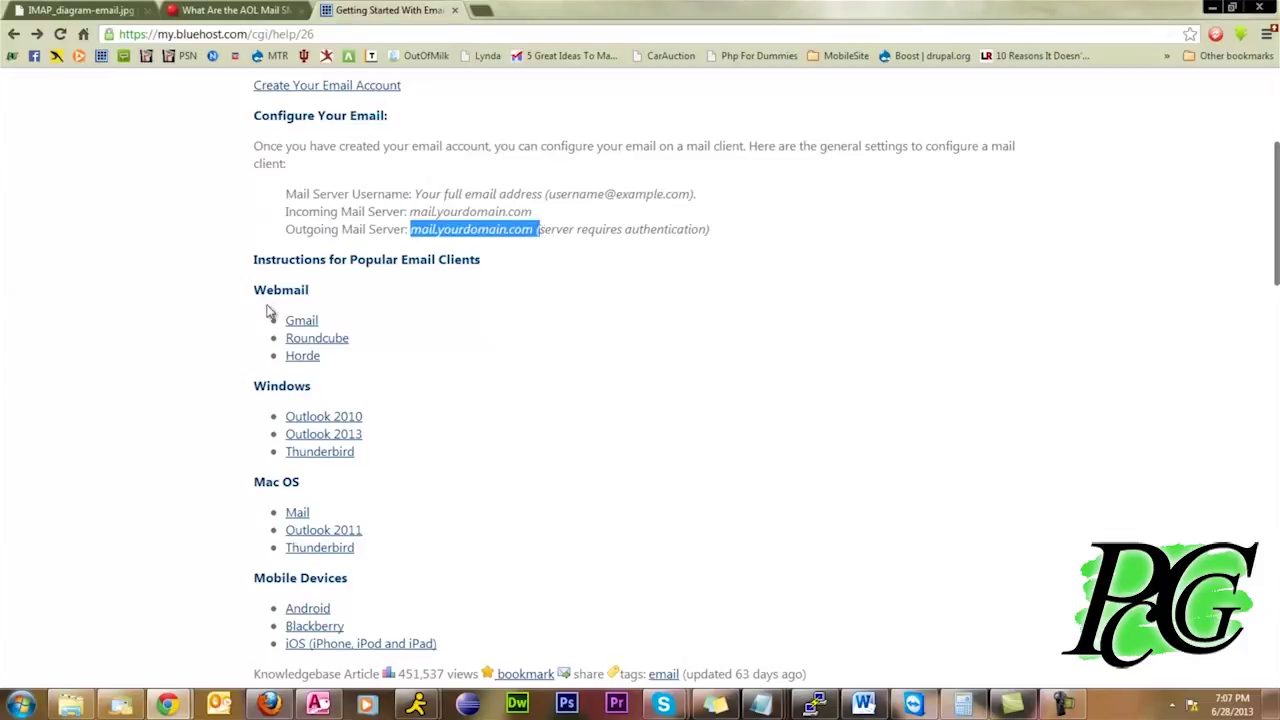
left_click(322, 418)
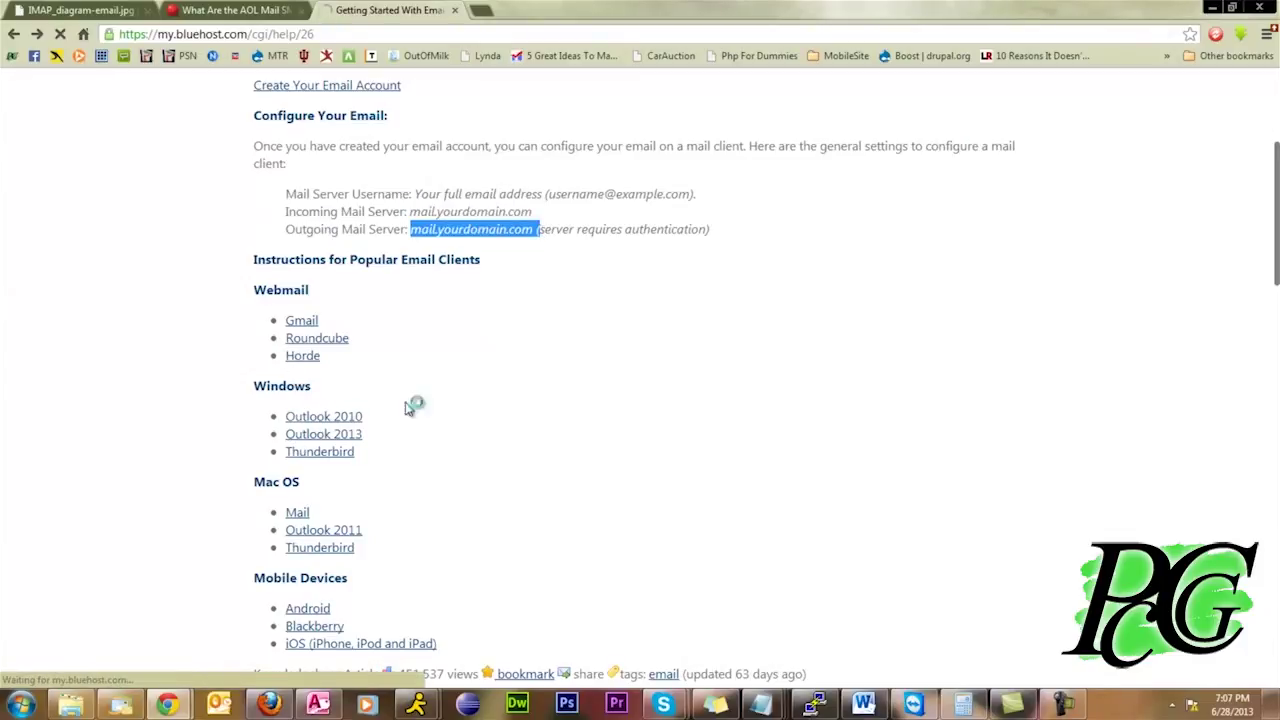
Scroll the Outlook 2010 guide down to the More Settings and Advanced tab steps
scroll(206, 406, "down", 6)
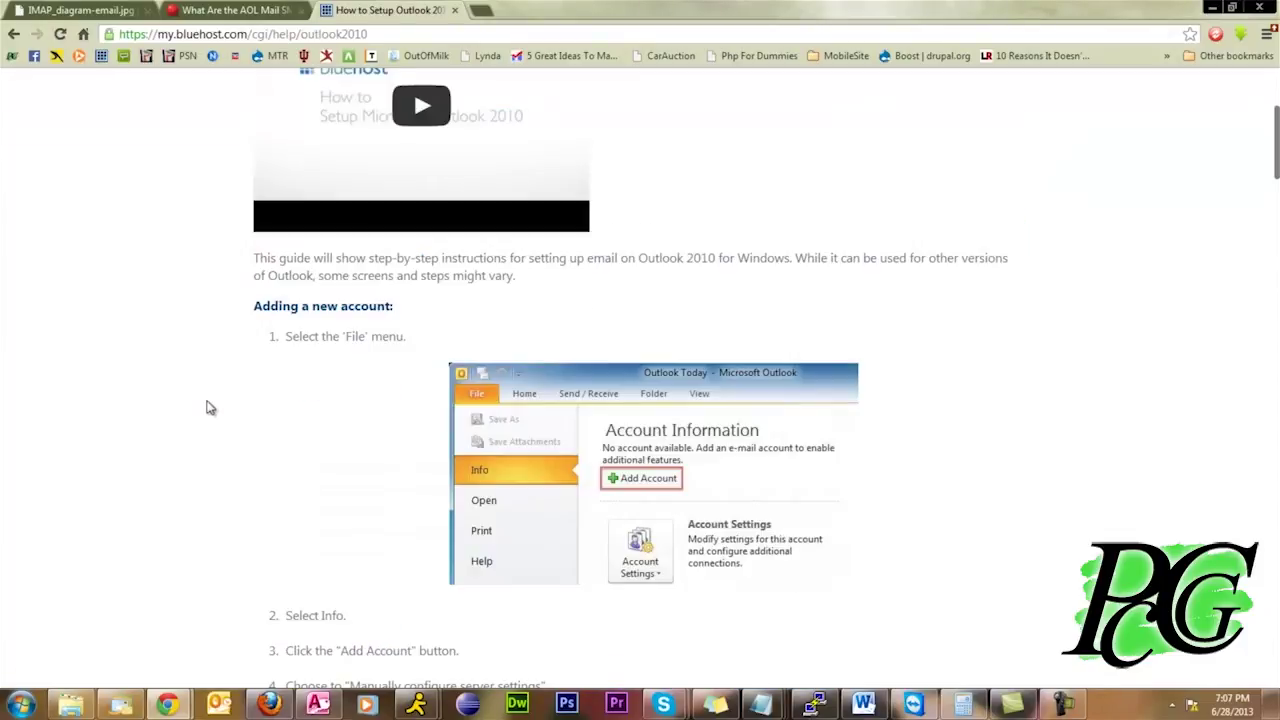
scroll(206, 406, "down", 3)
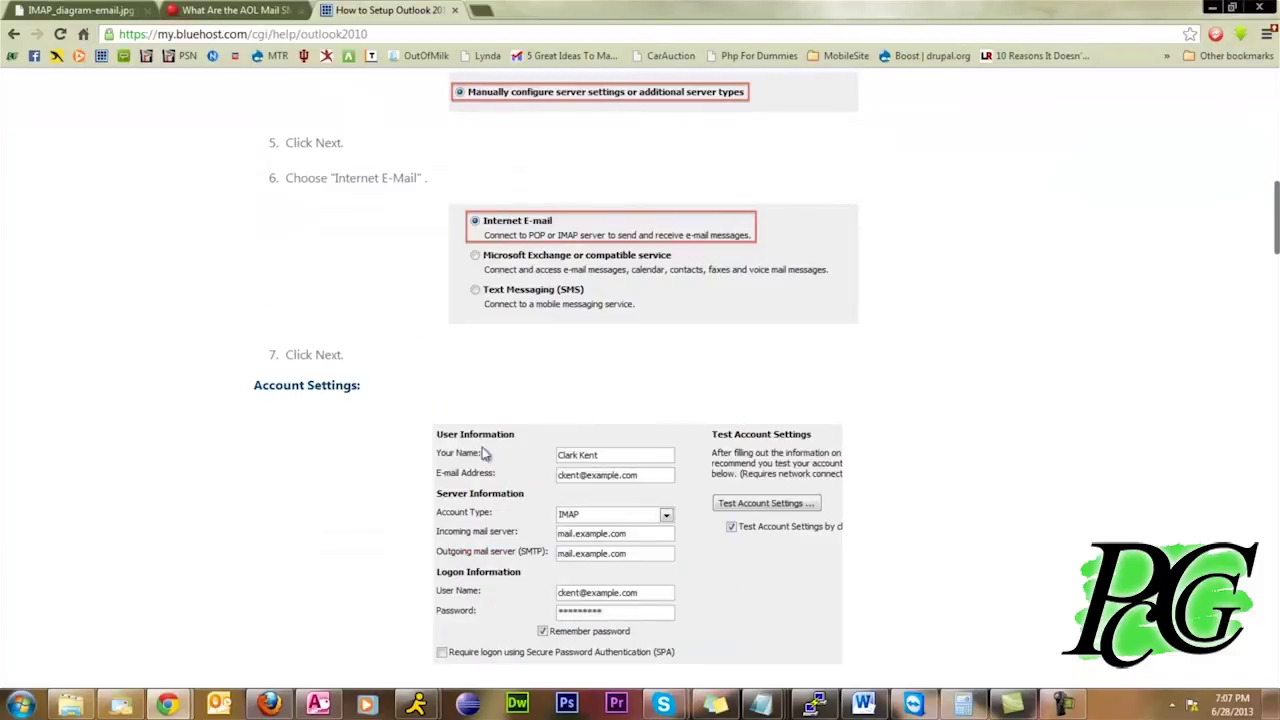
scroll(346, 491, "down", 3)
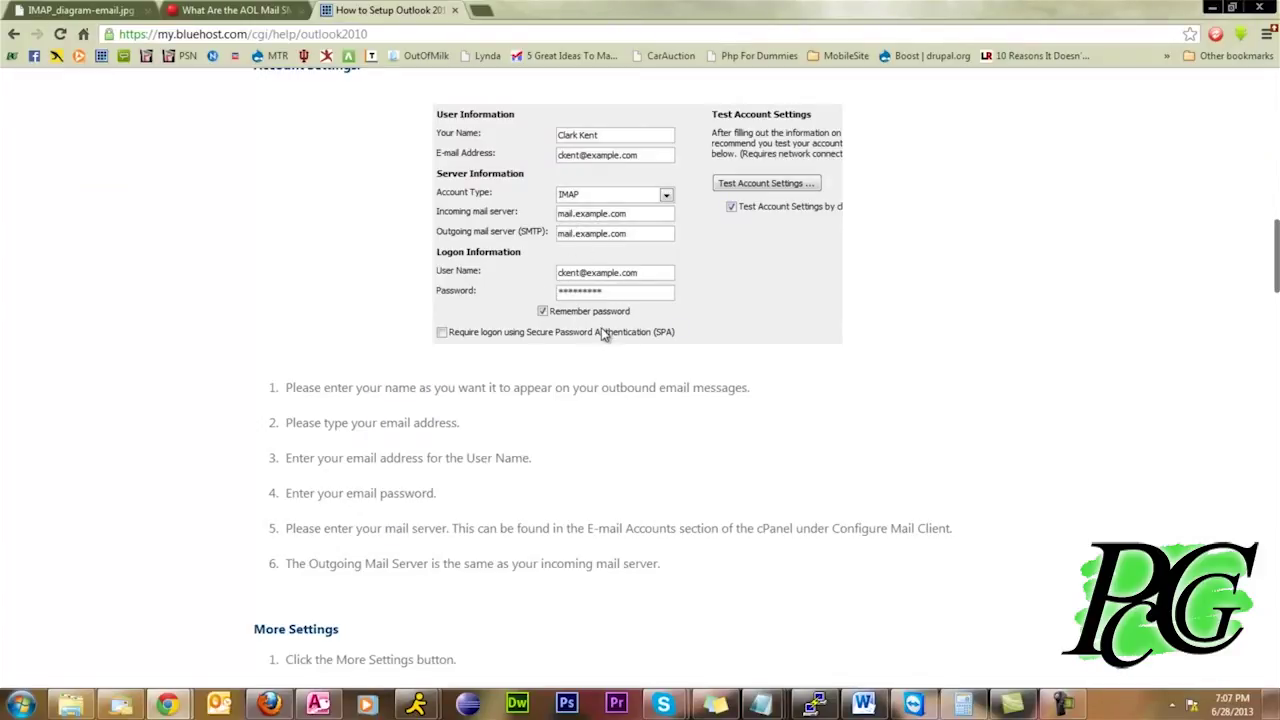
scroll(604, 335, "down", 3)
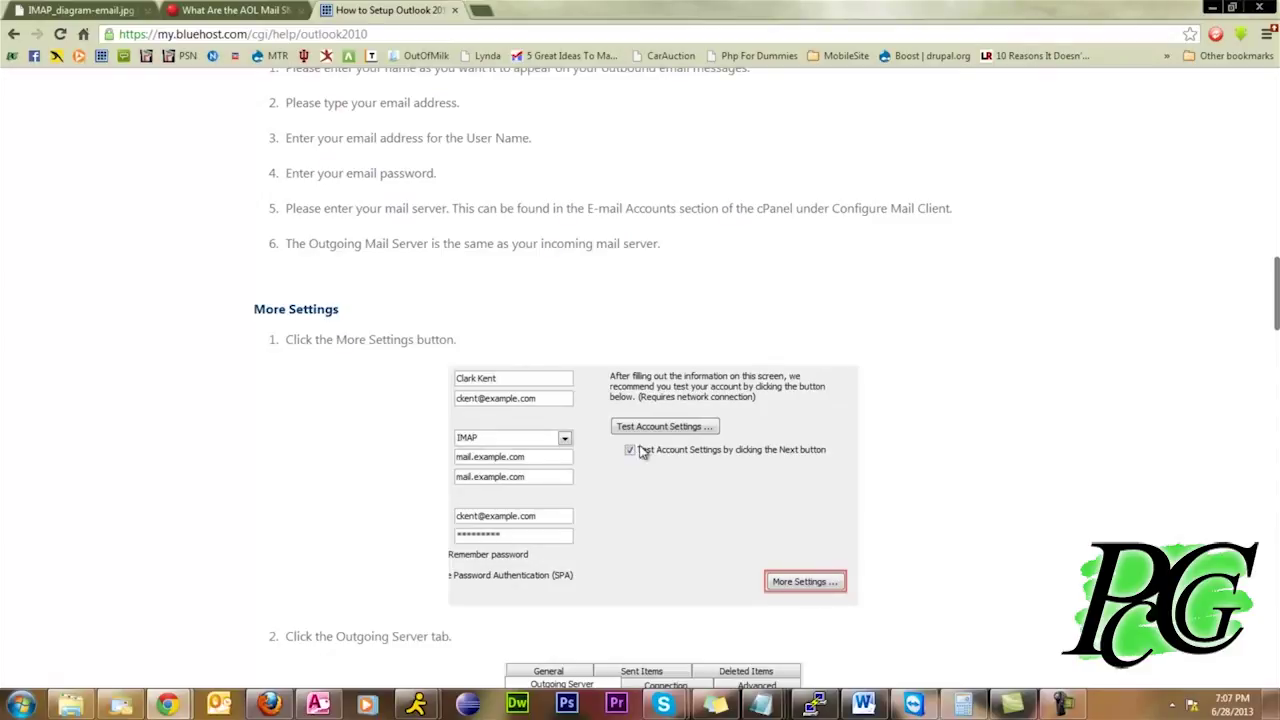
scroll(640, 450, "down", 3)
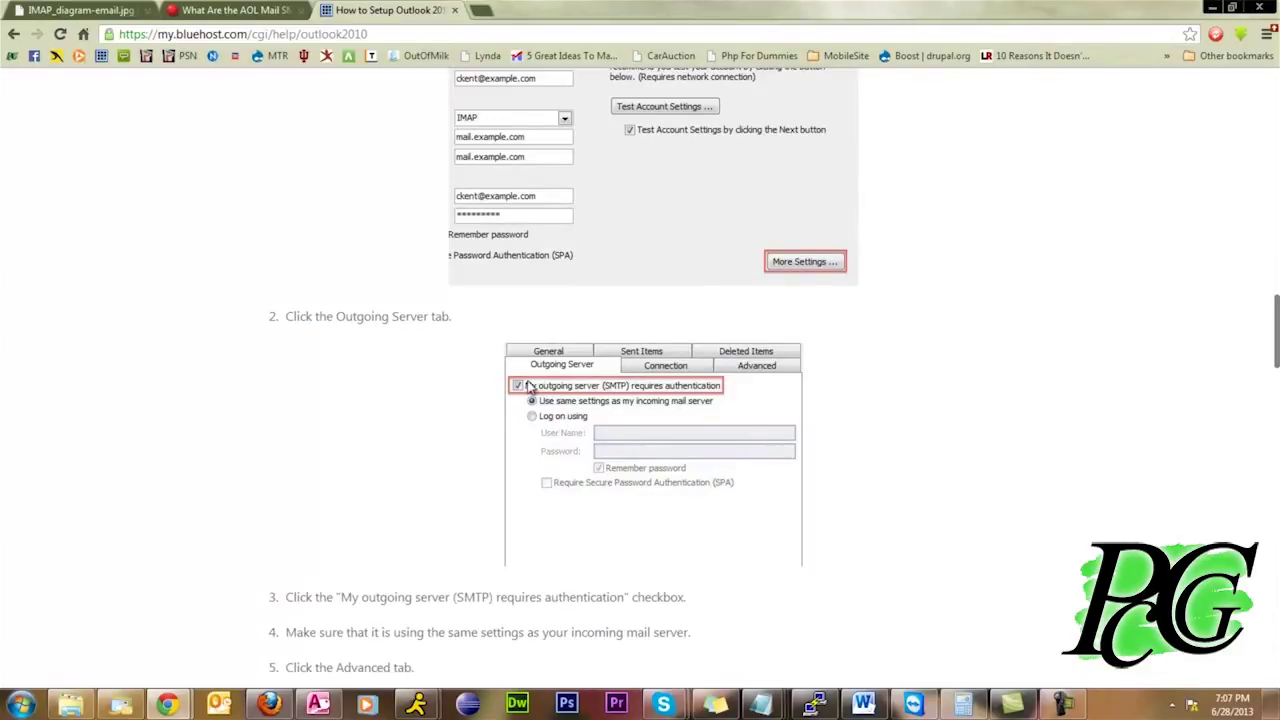
scroll(484, 399, "down", 3)
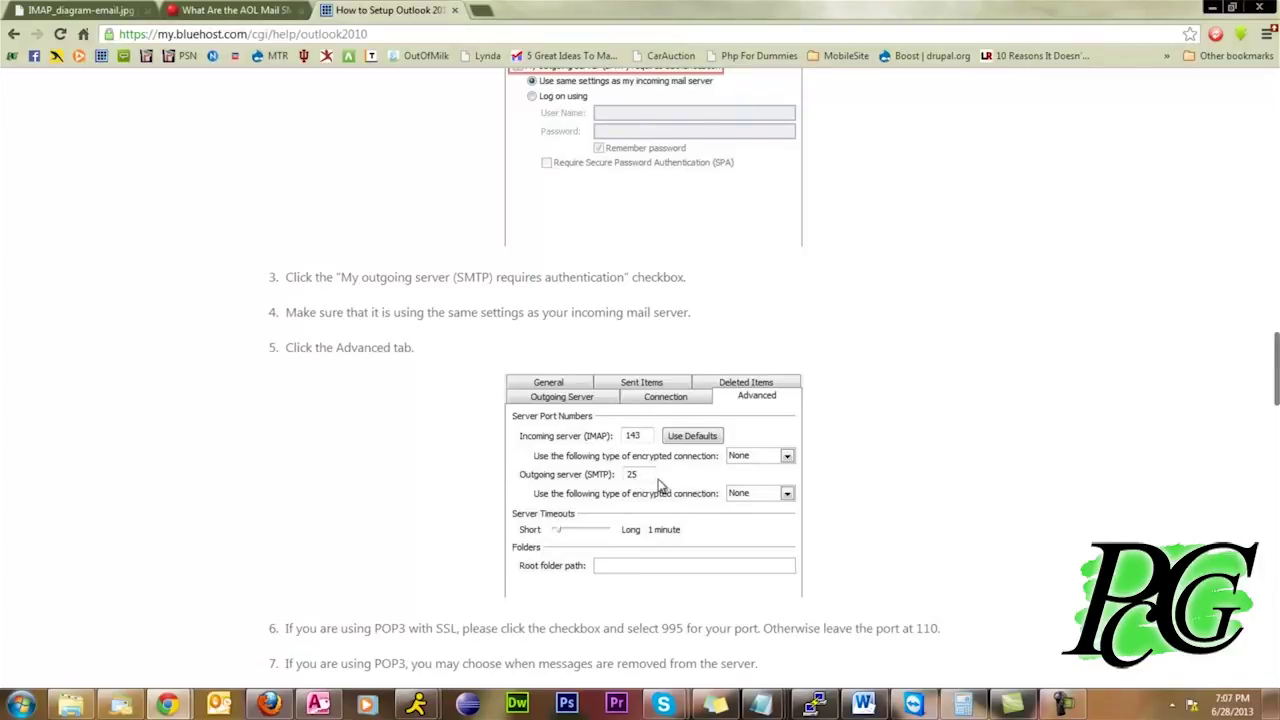
Highlight the IMAP SSL port 993 and SMTP SSL port 465 steps, then switch to Outlook
scroll(590, 482, "down", 3)
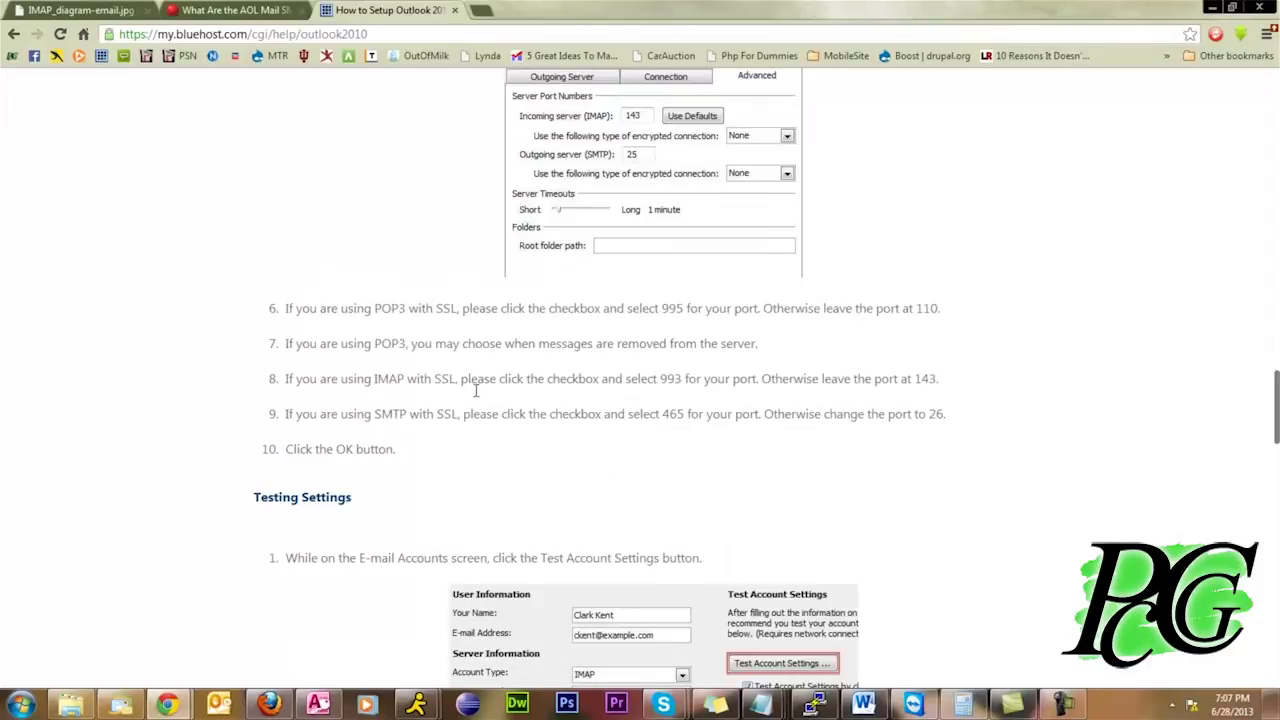
left_click_drag(347, 378, 684, 380)
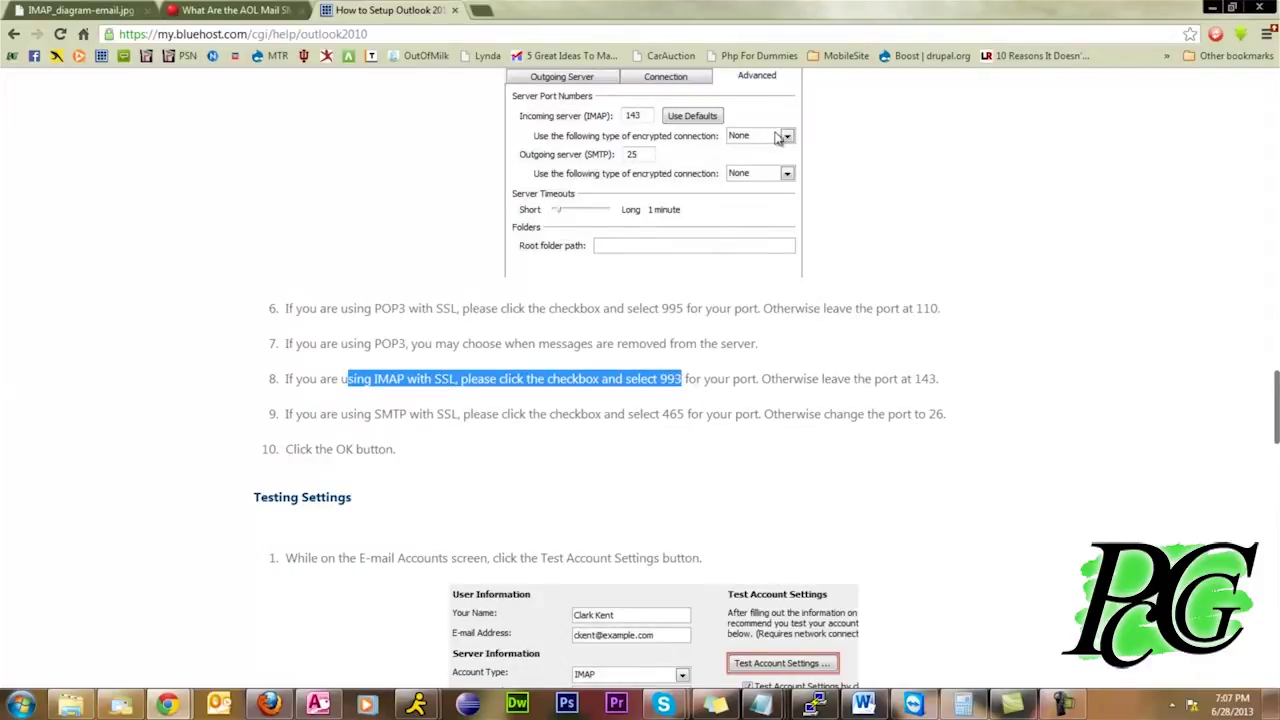
left_click_drag(381, 414, 684, 420)
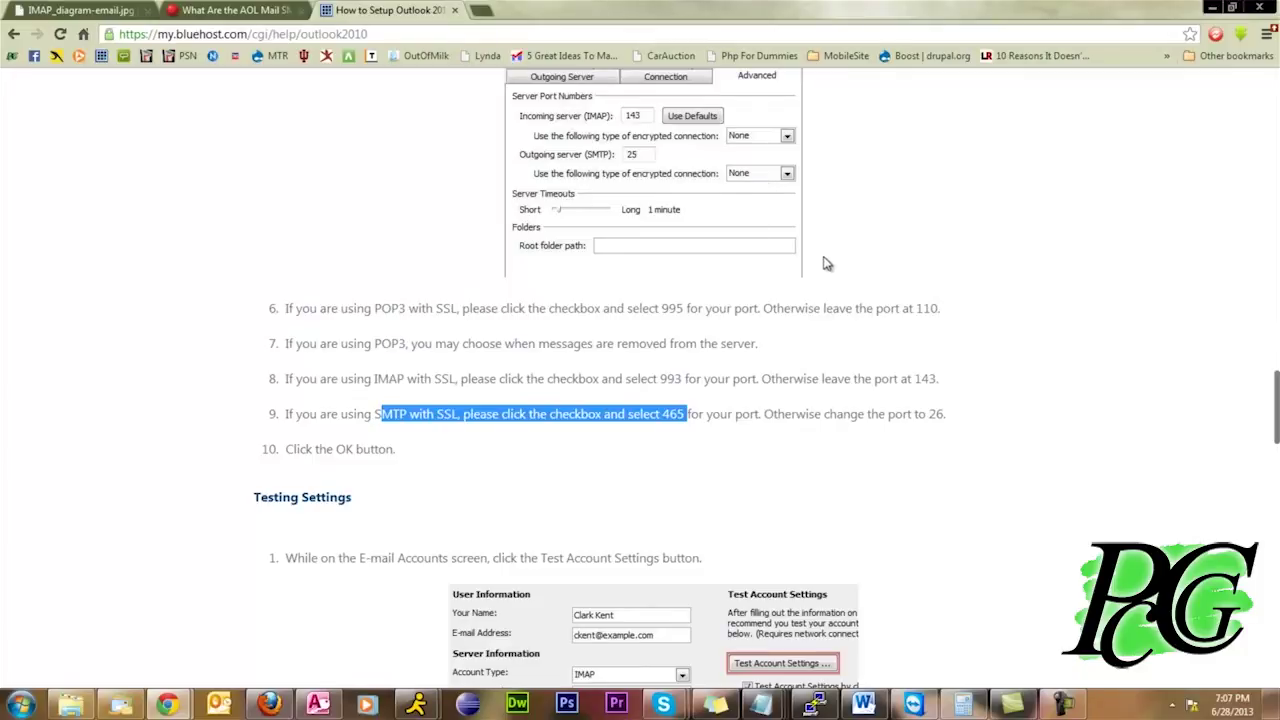
scroll(825, 263, "down", 3)
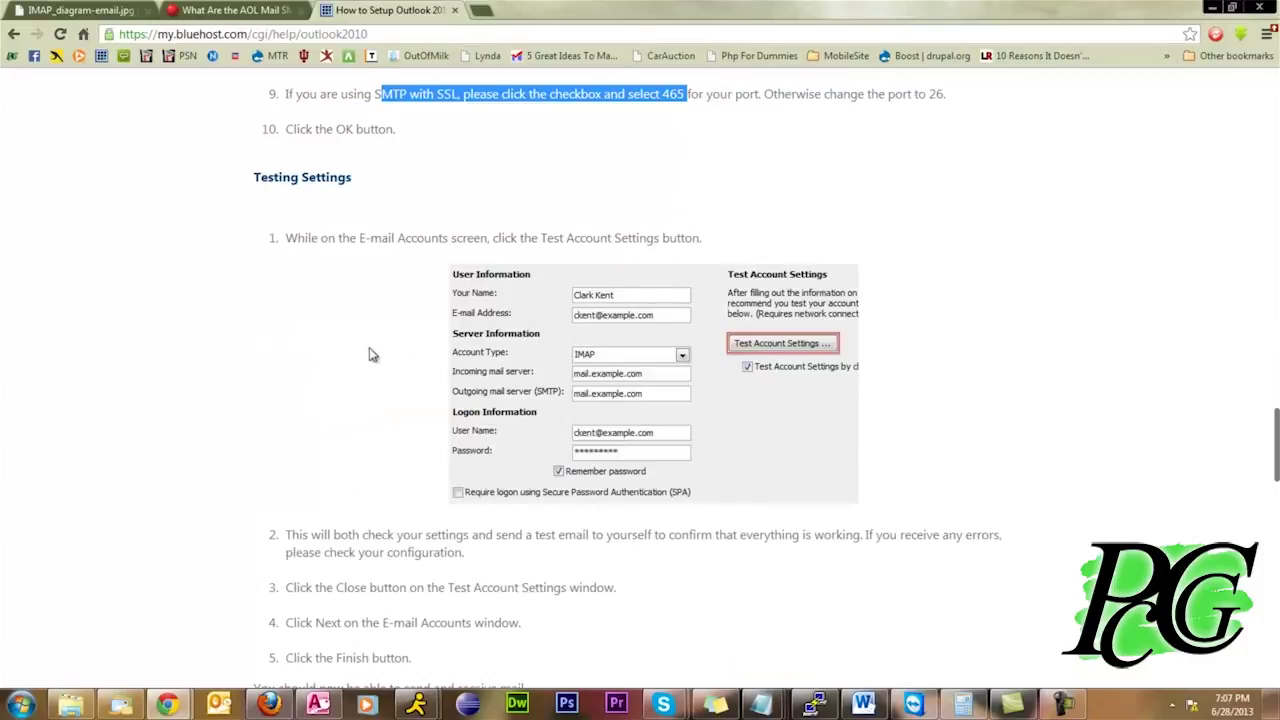
scroll(320, 345, "down", 3)
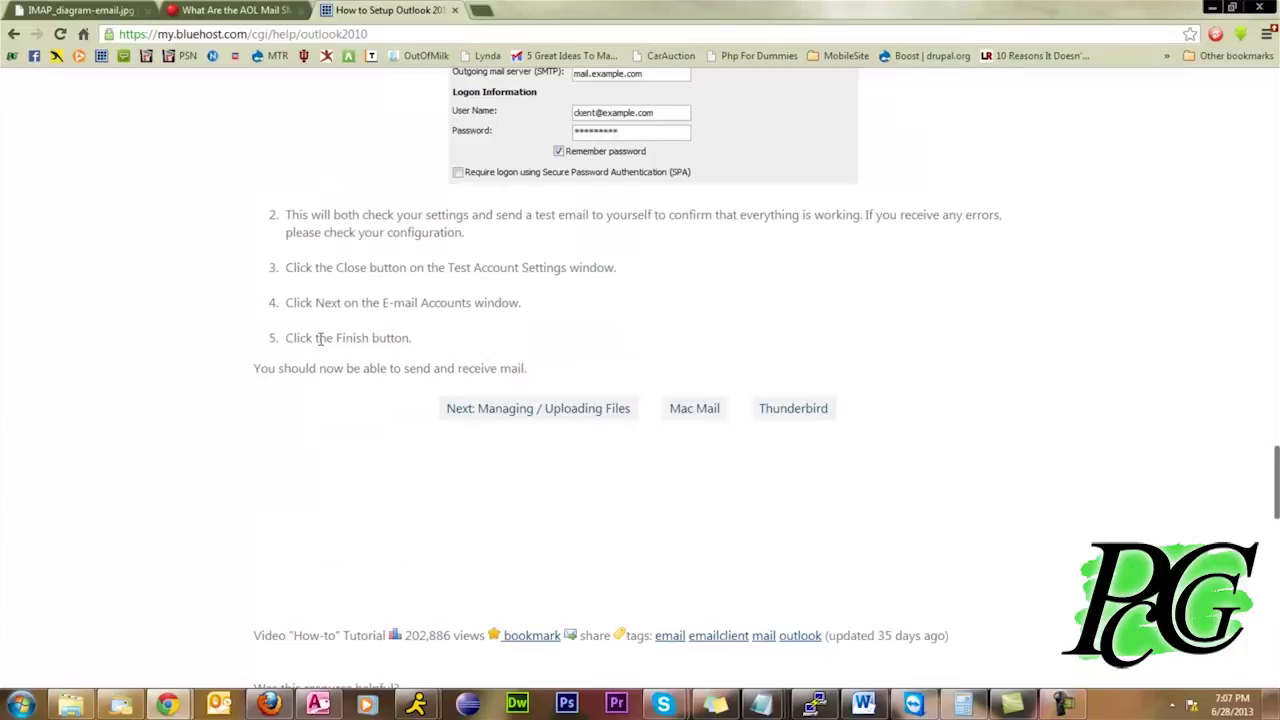
scroll(320, 340, "up", 15)
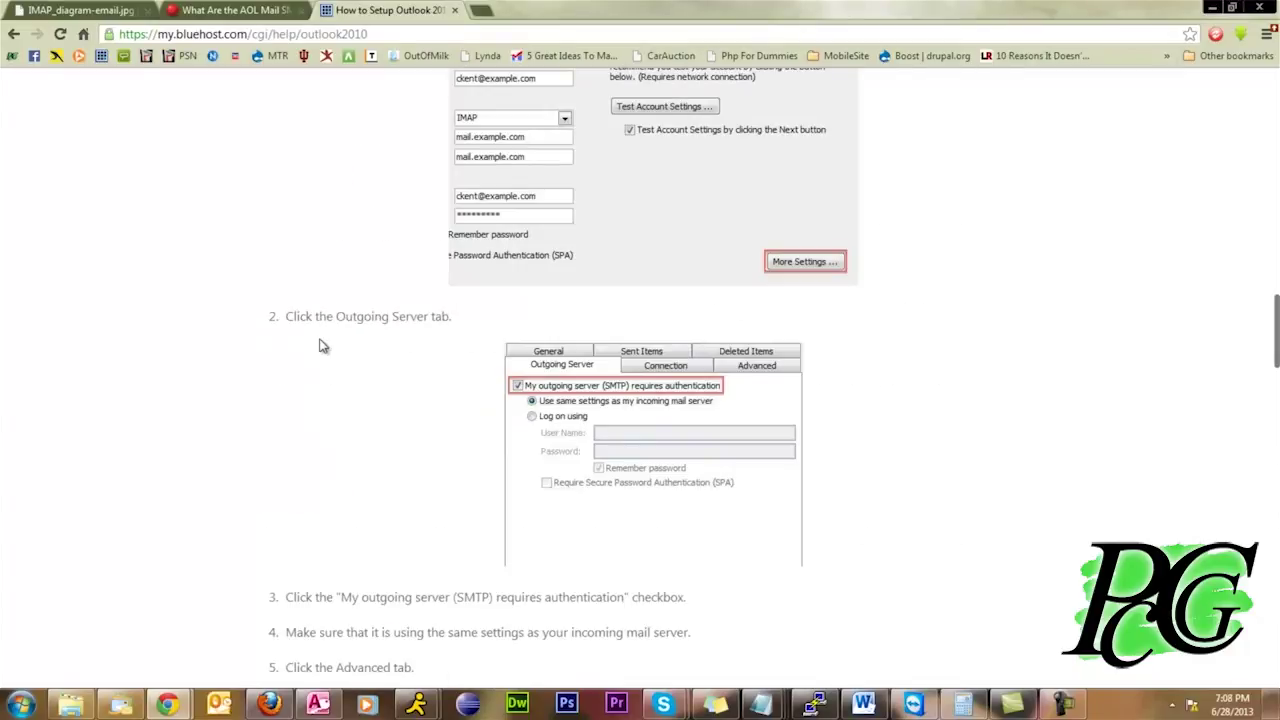
scroll(320, 345, "up", 10)
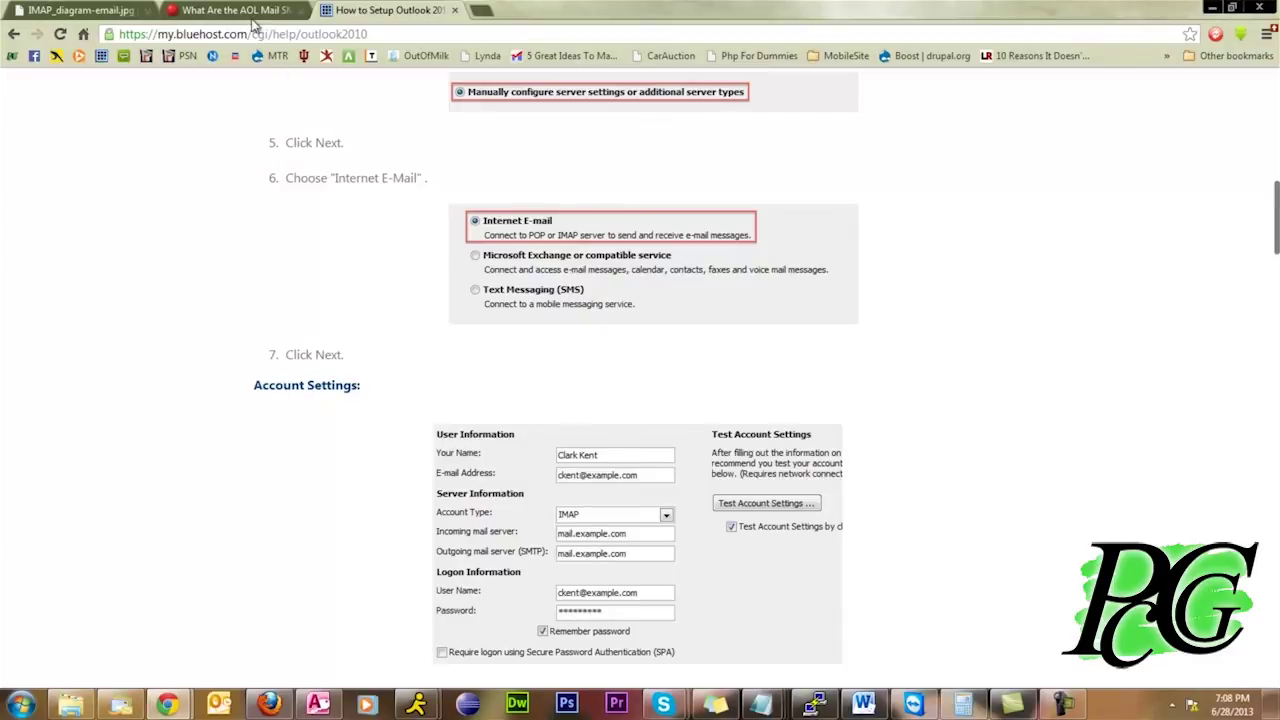
scroll(430, 481, "down", 6)
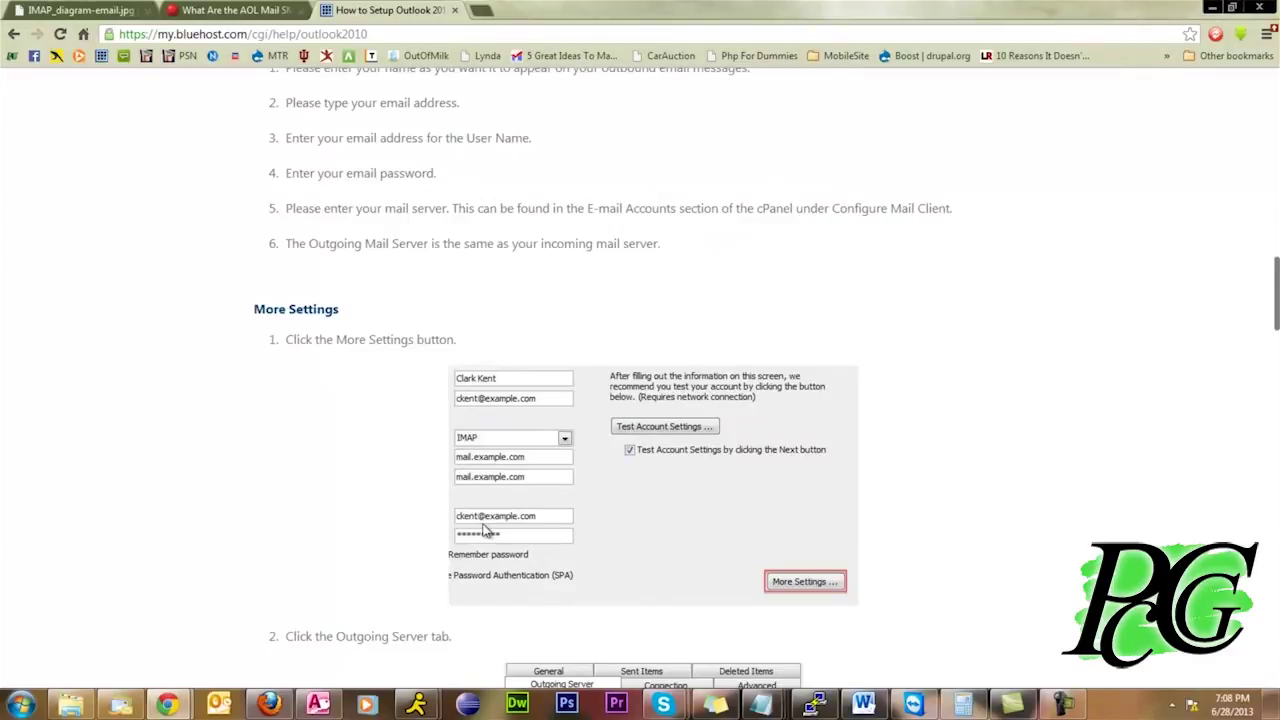
scroll(480, 545, "down", 3)
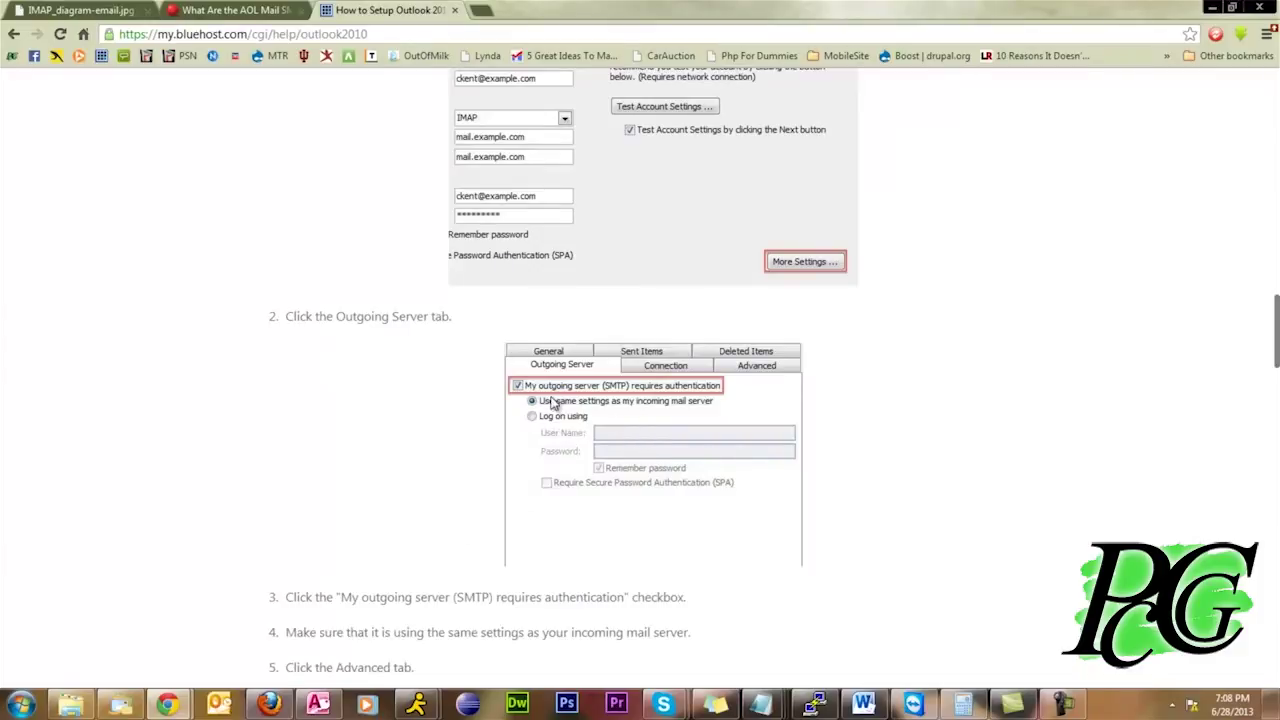
scroll(585, 401, "down", 3)
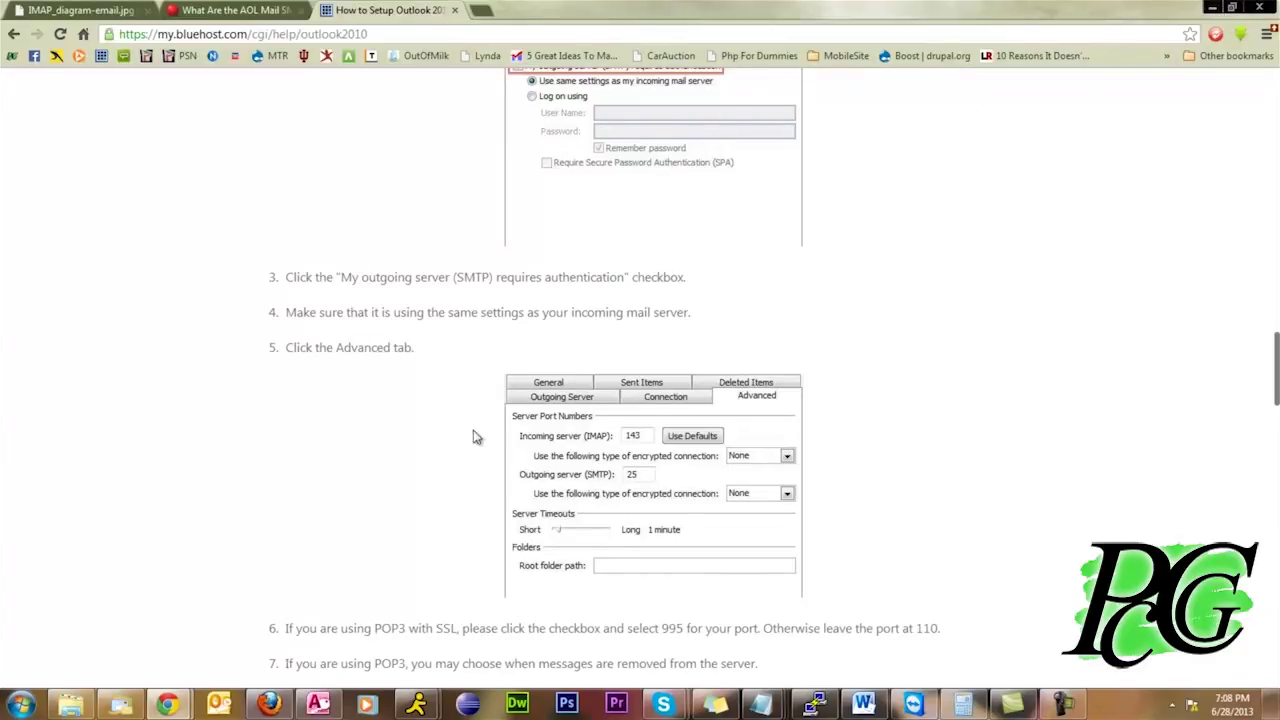
left_click(219, 705)
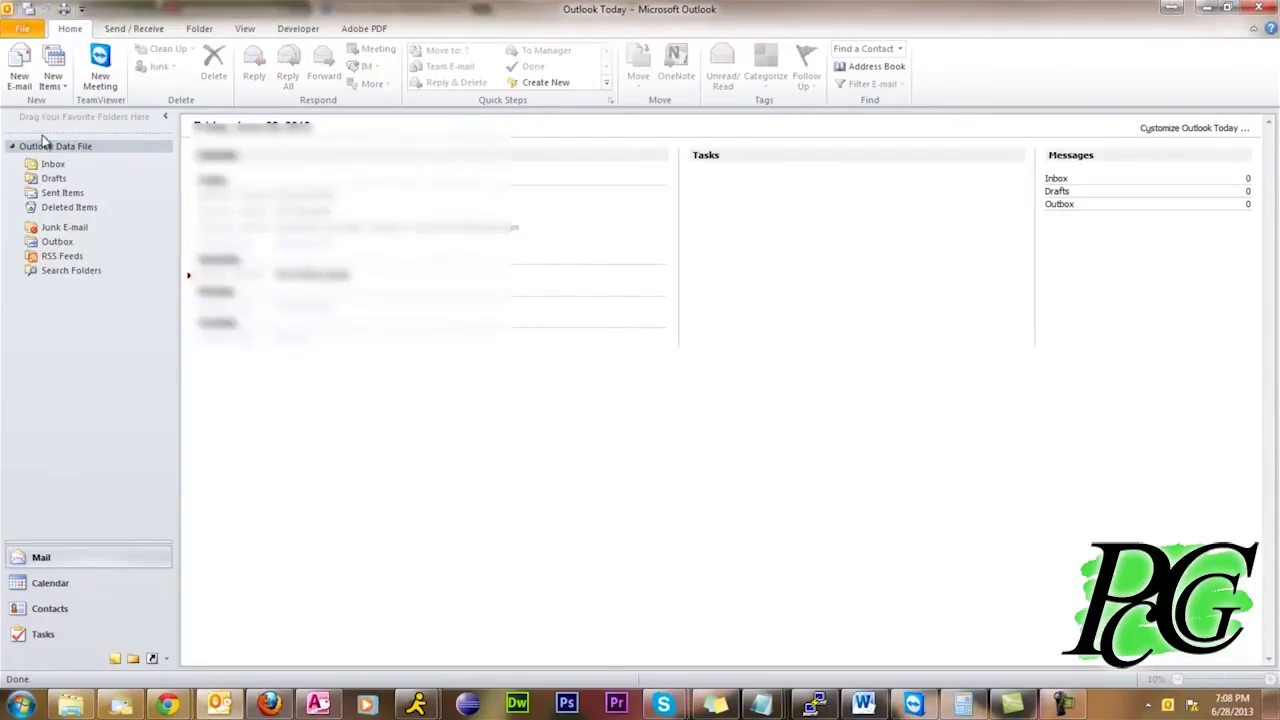
Open File > Account Settings and start adding a new e-mail account
left_click(24, 30)
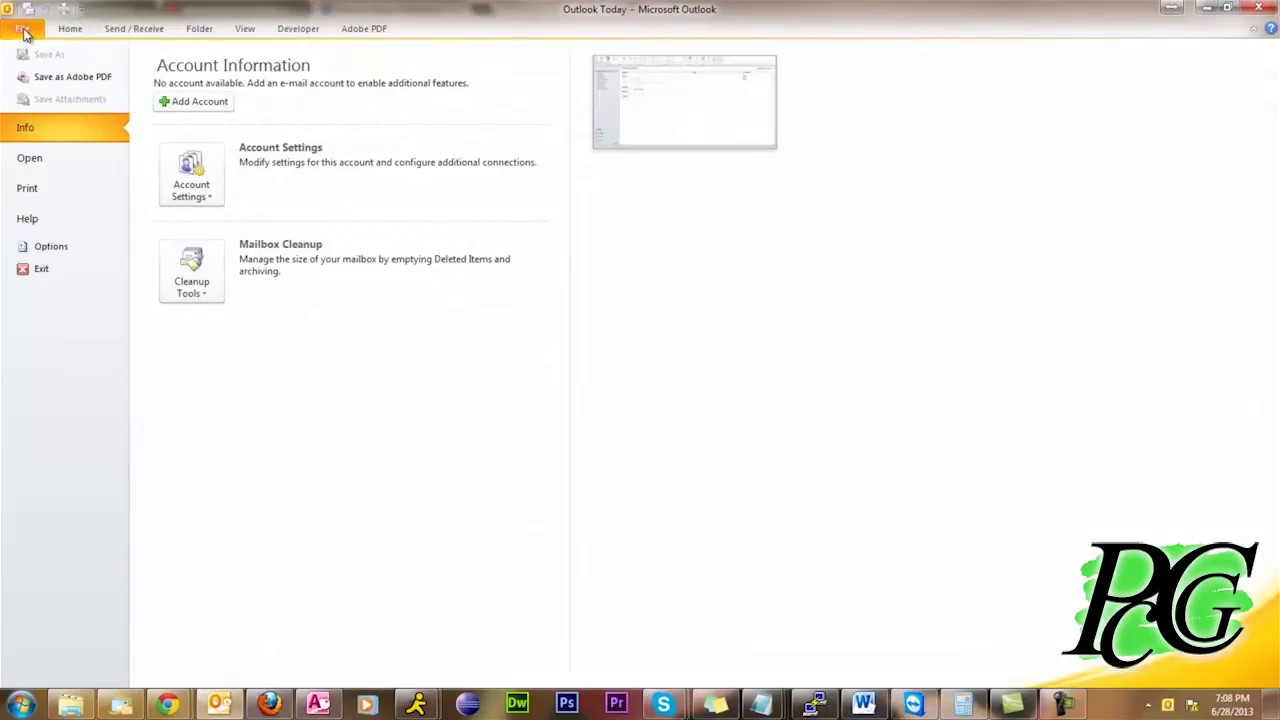
left_click(185, 172)
left_click(105, 222)
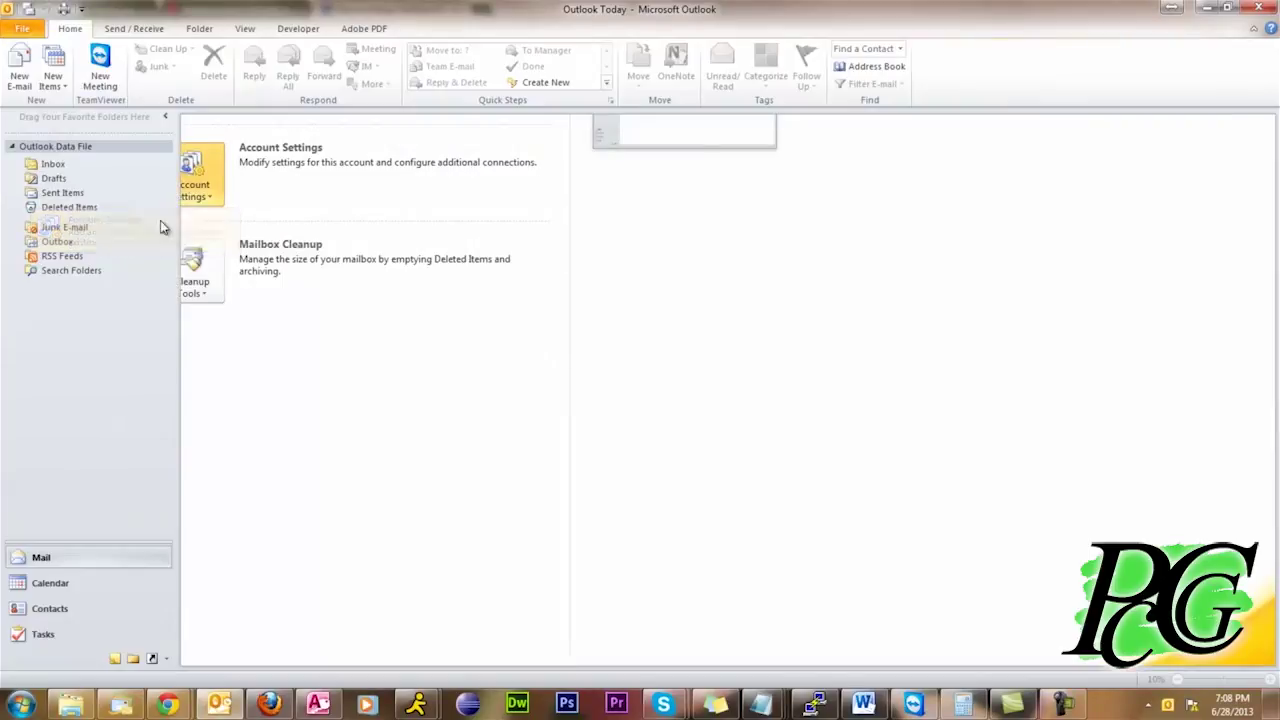
left_click(436, 260)
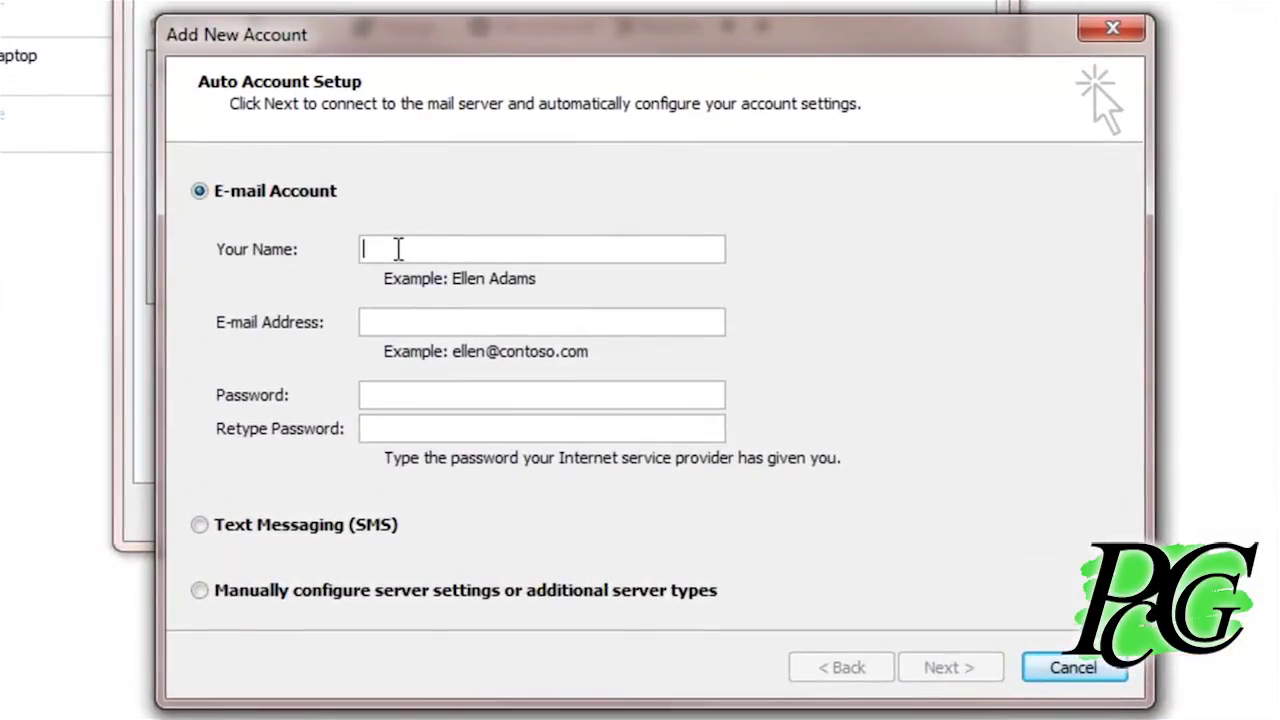
Enter the user's name, e-mail address and password, and choose manual server configuration
type("Nick")
key("Tab")
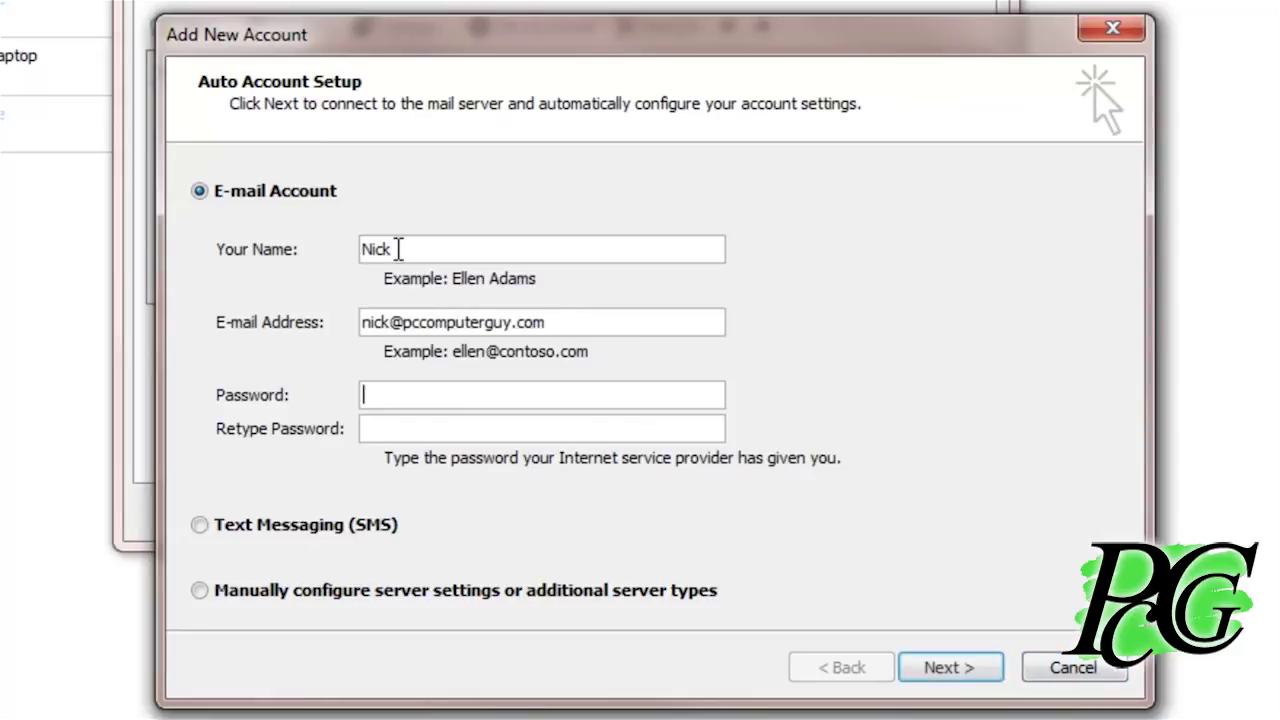
key("Tab")
type("********")
key("Tab")
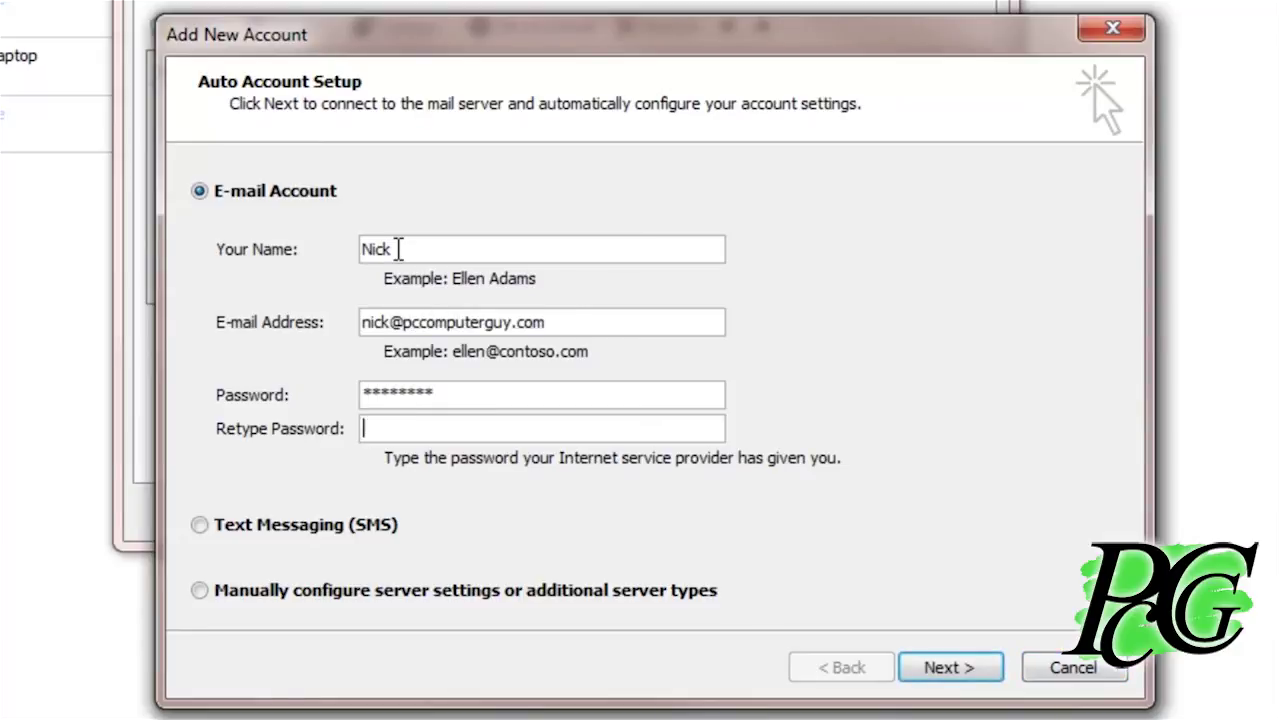
type("********")
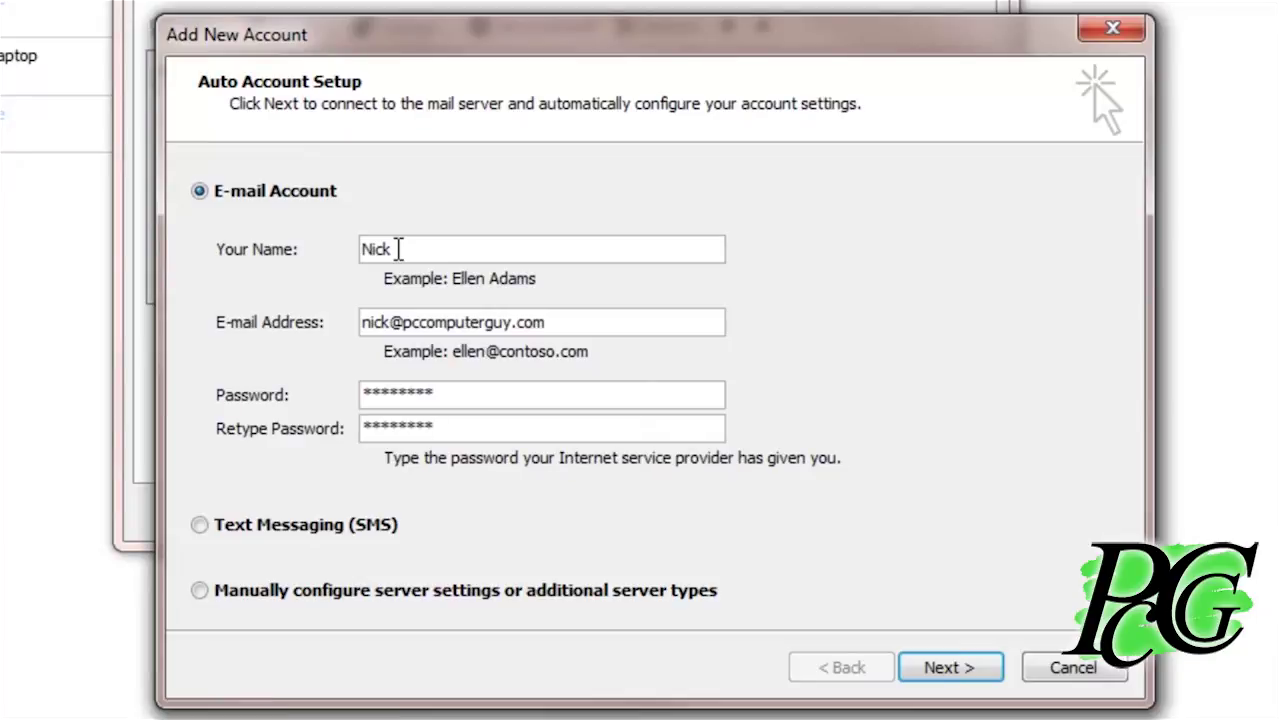
left_click(310, 596)
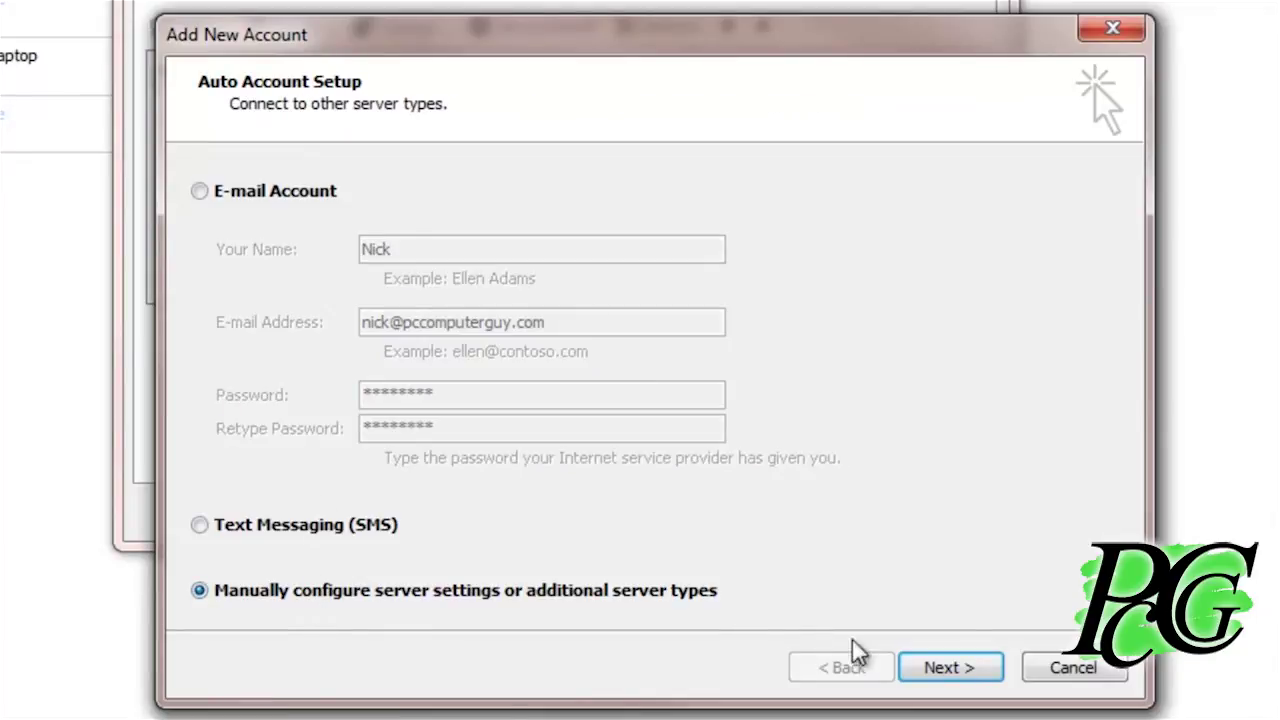
Continue with Internet E-mail and set the account type to IMAP
left_click(950, 667)
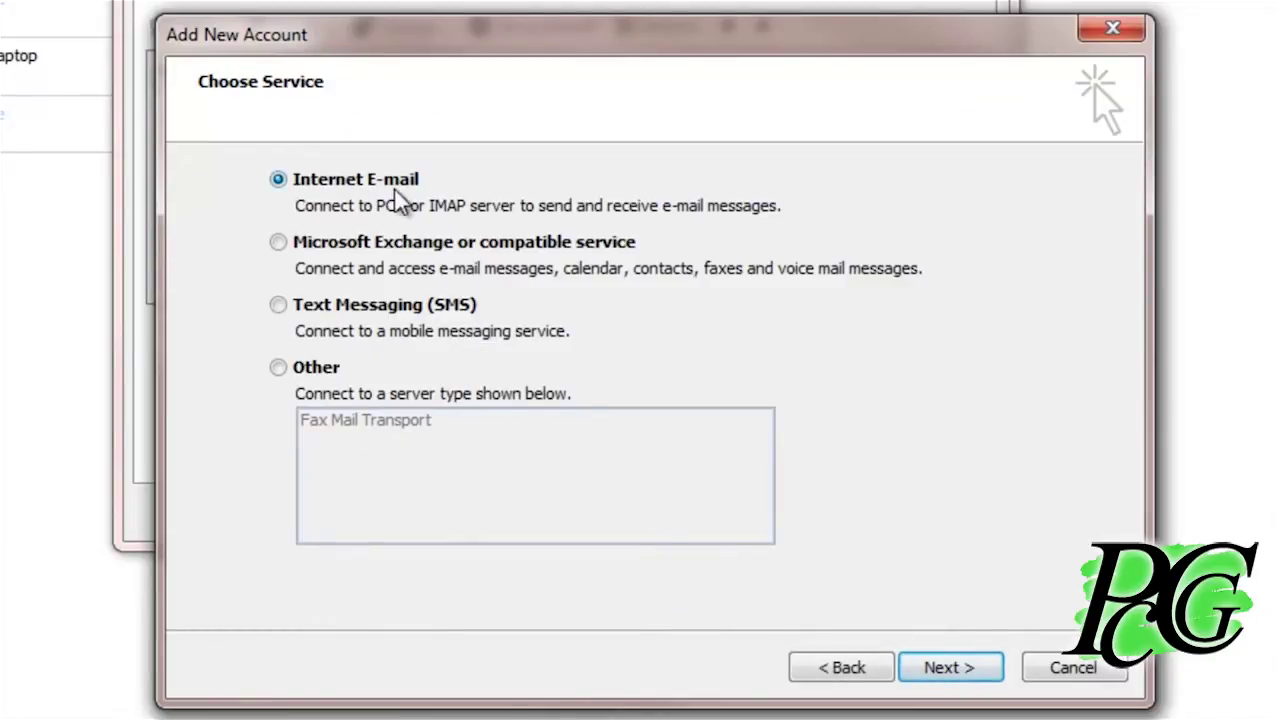
left_click(948, 666)
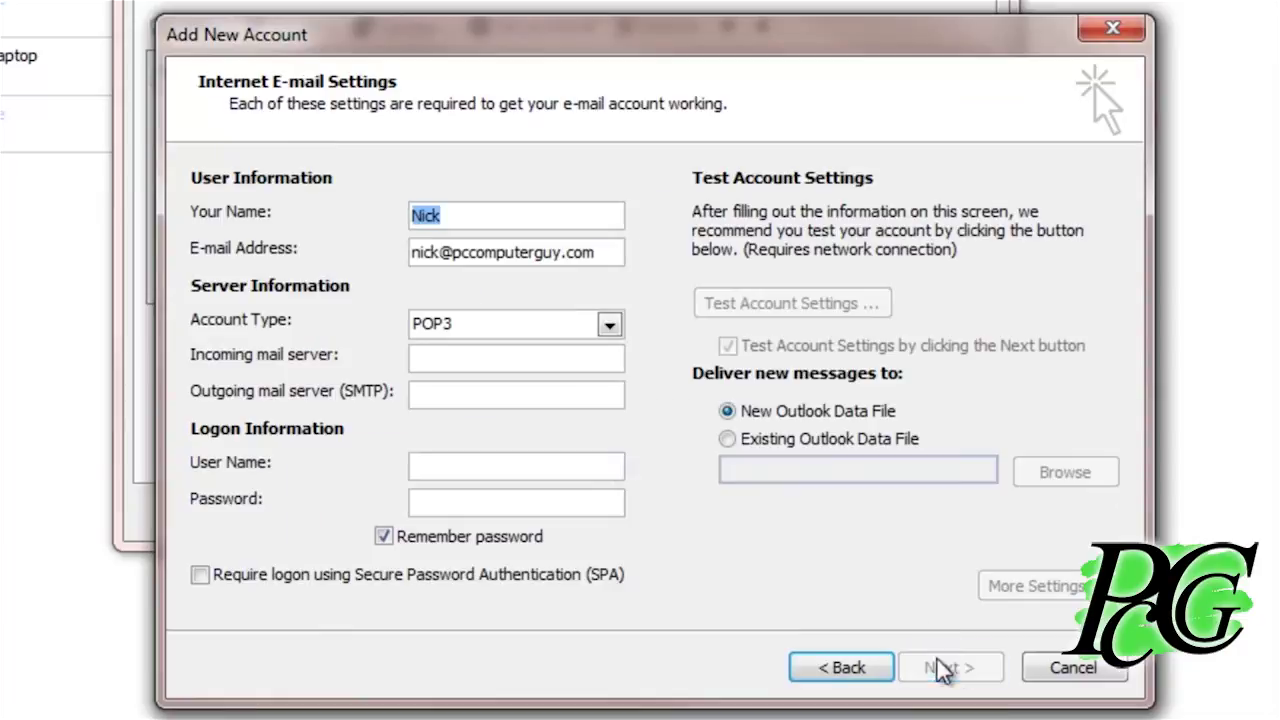
left_click(470, 333)
left_click(458, 368)
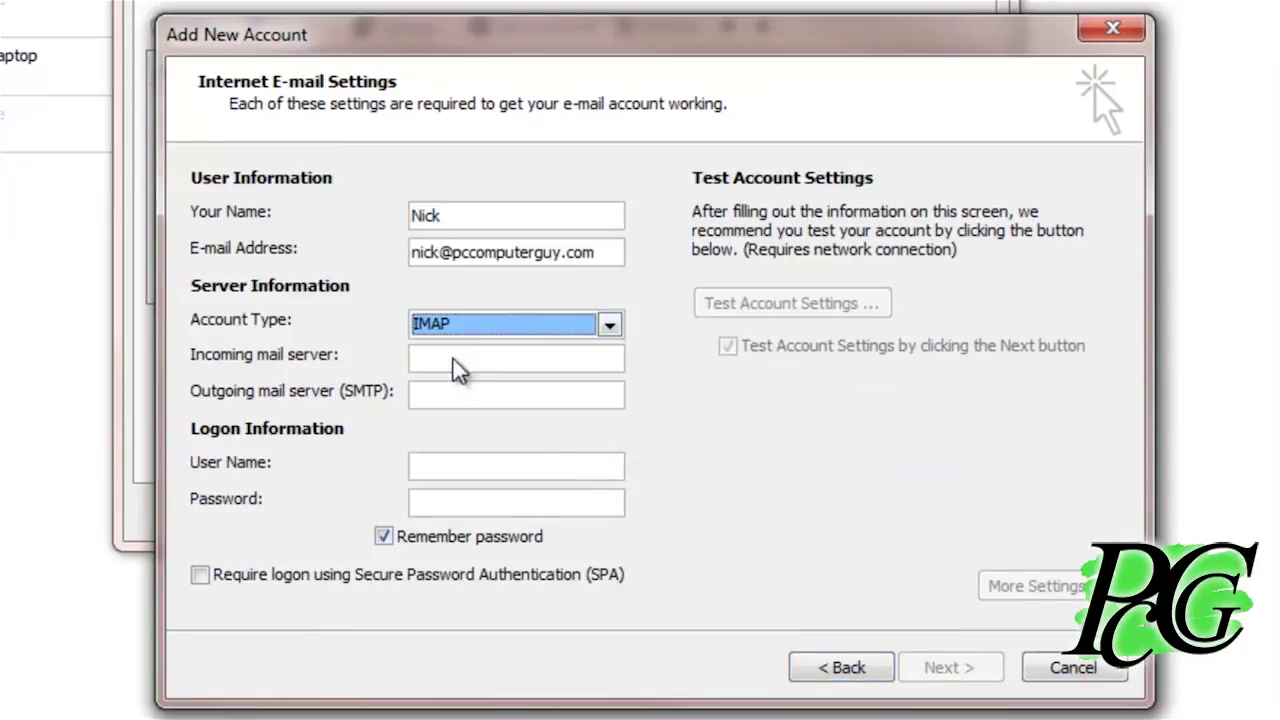
Enter 50.116.45.83 as the mail server and fill in the login user name and password
left_click(436, 354)
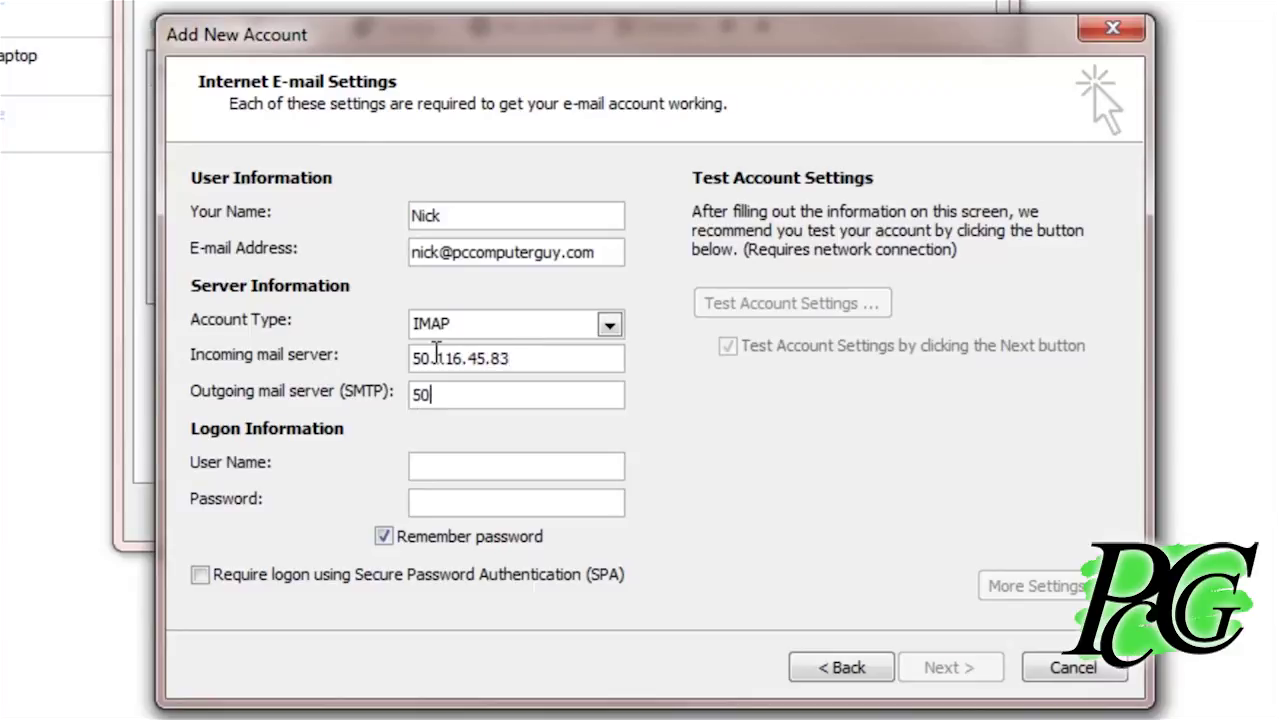
type(".116.45.83")
key("Tab")
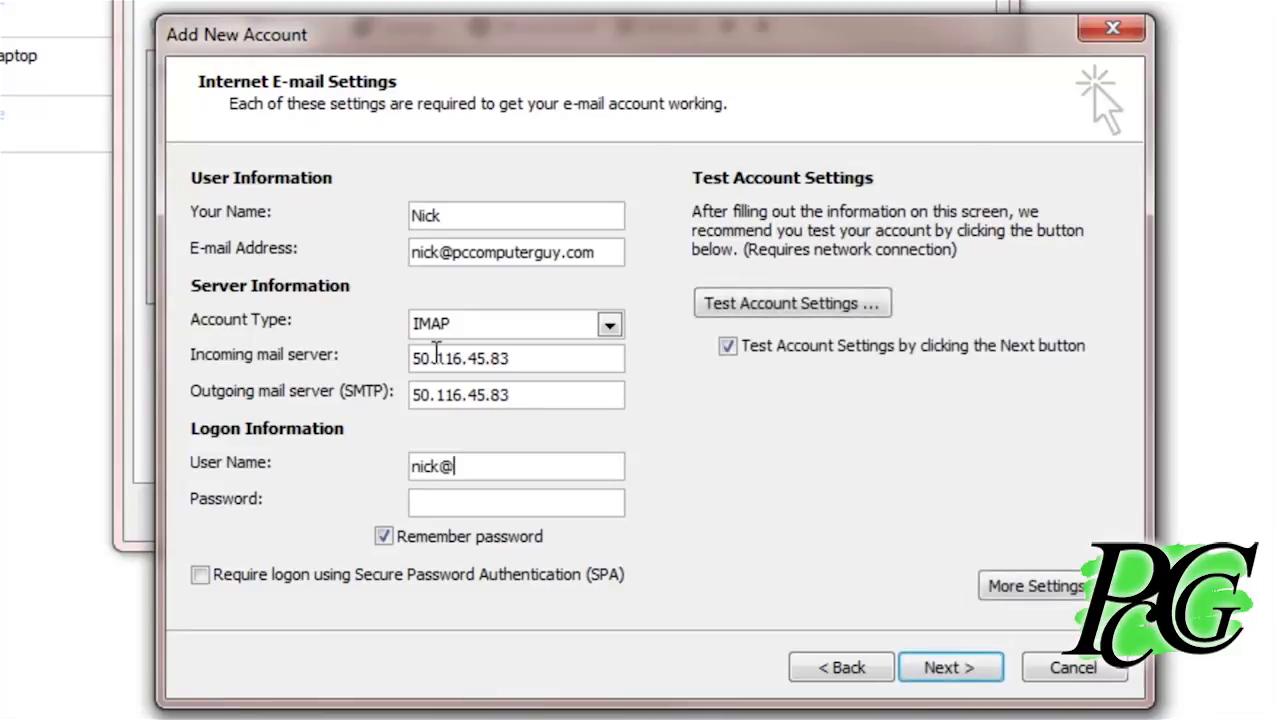
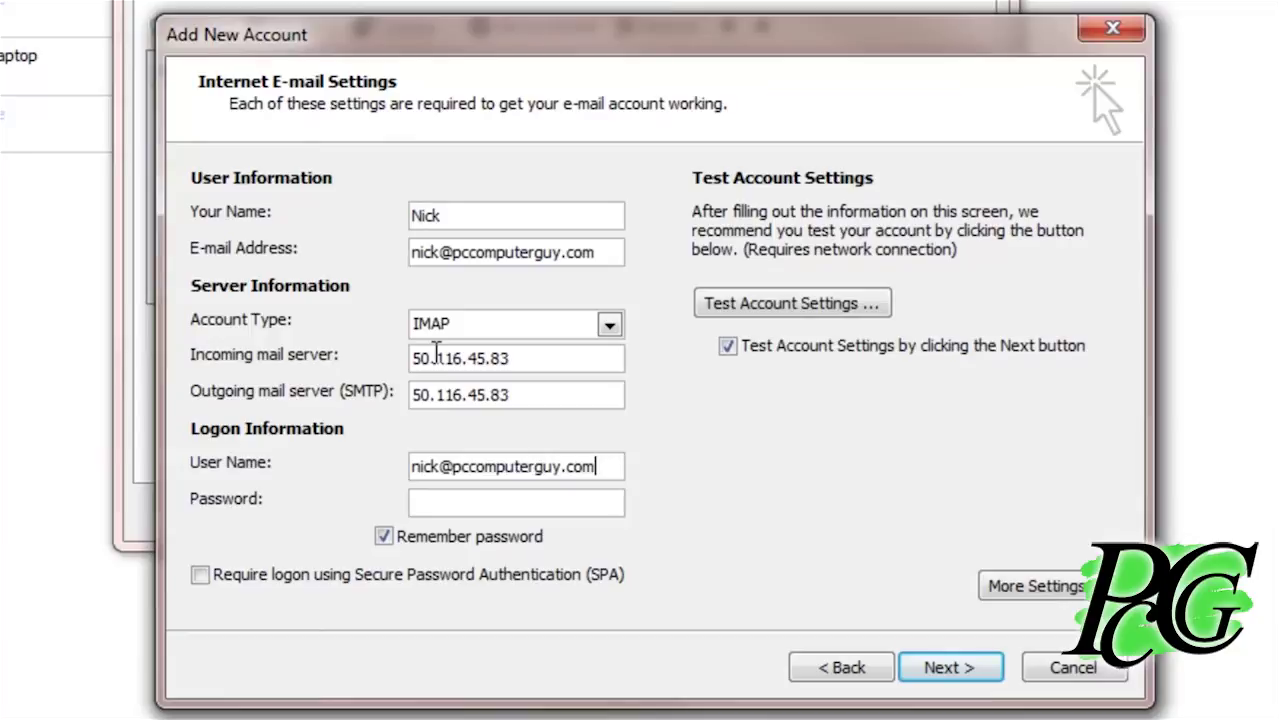
type("******")
In More Settings, make the outgoing server require authentication
left_click(1036, 586)
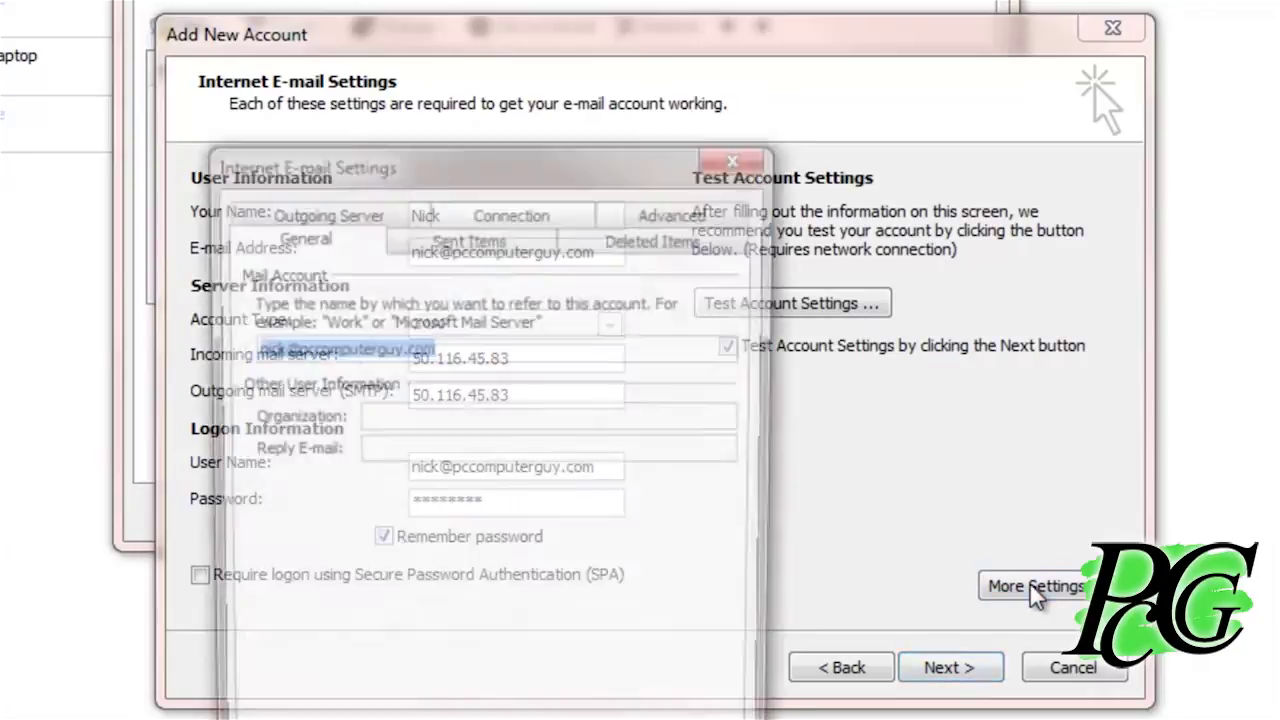
left_click(318, 213)
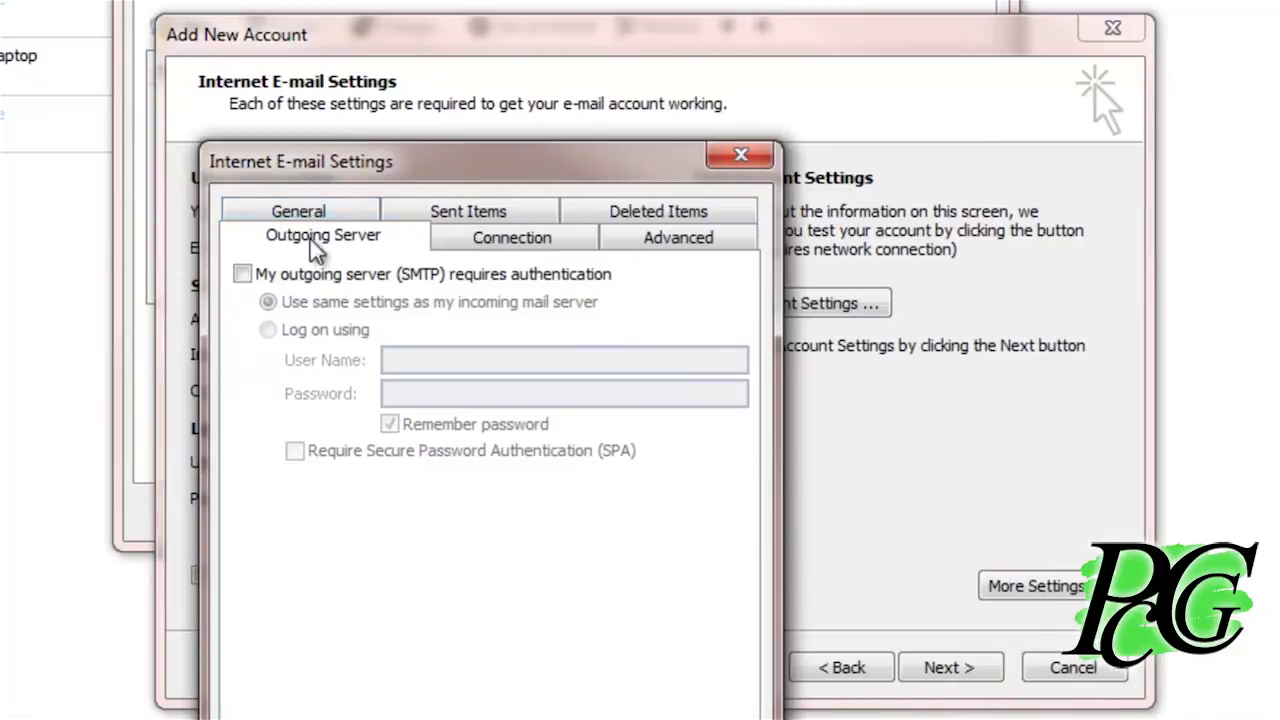
left_click(246, 277)
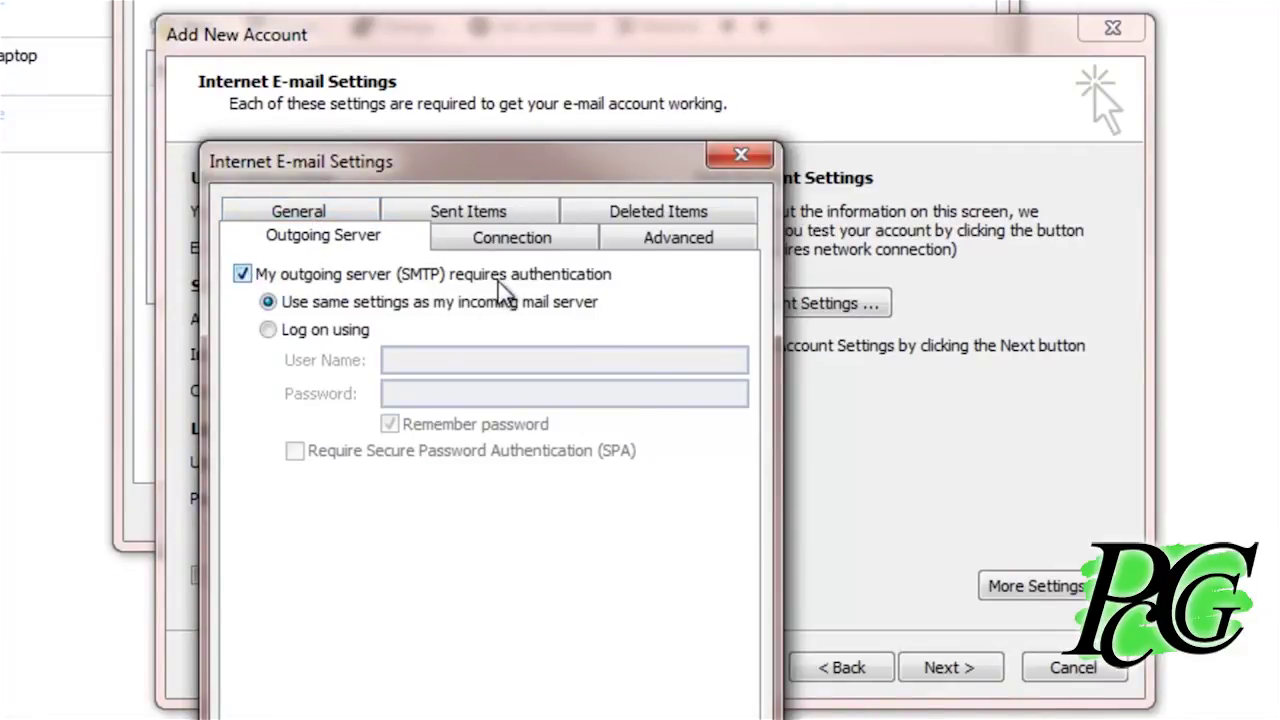
Use SSL on incoming port 993, Auto encryption on outgoing port 465, and confirm
left_click(682, 243)
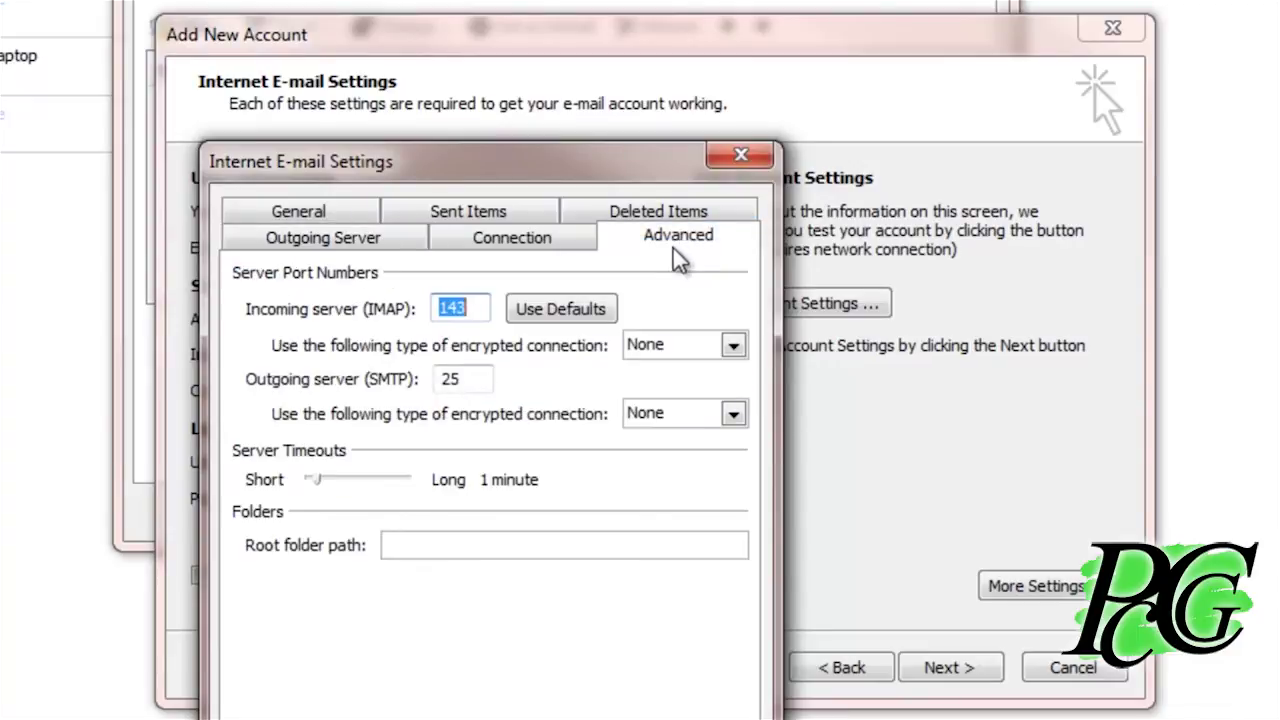
left_click(652, 345)
left_click(660, 394)
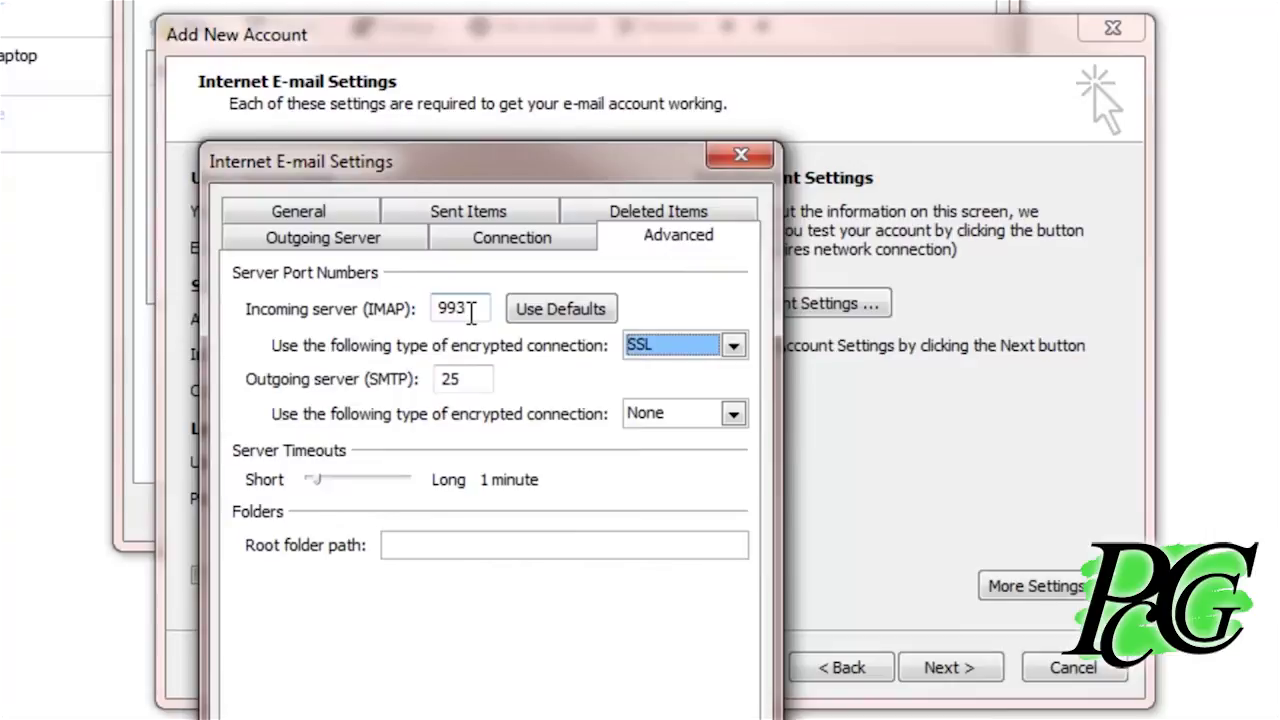
left_click(628, 413)
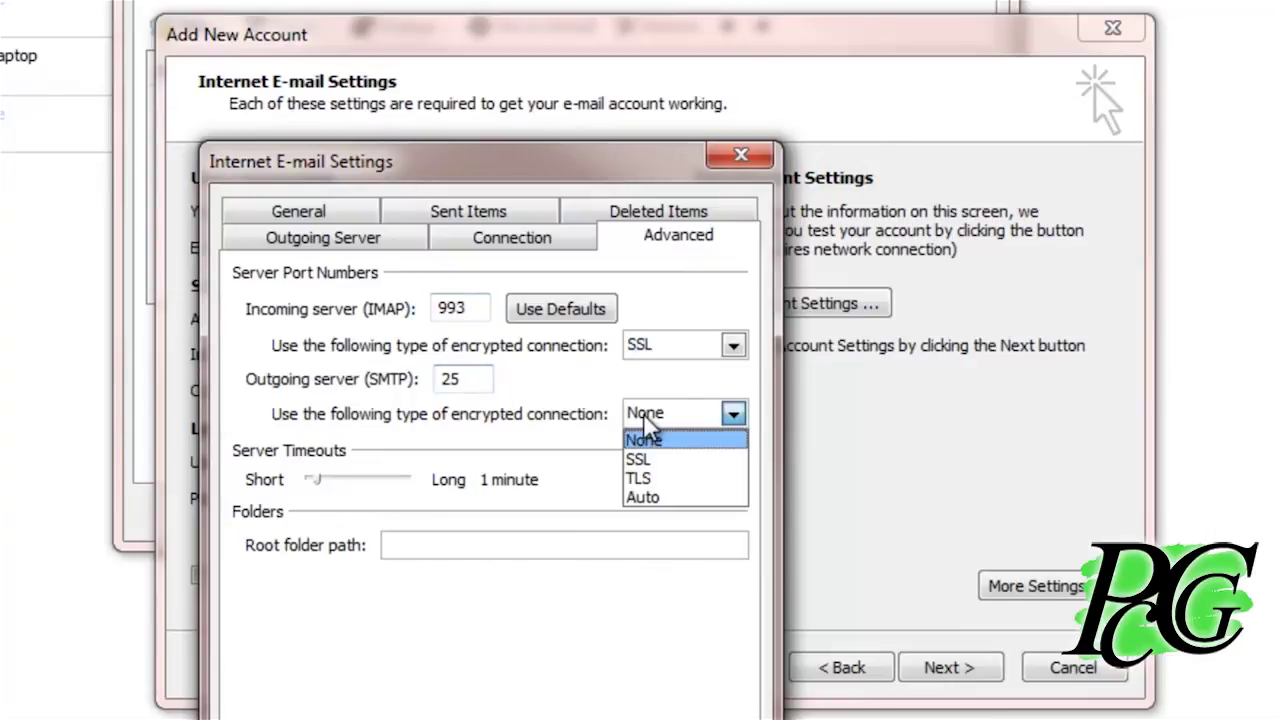
left_click(645, 497)
left_click_drag(486, 378, 440, 380)
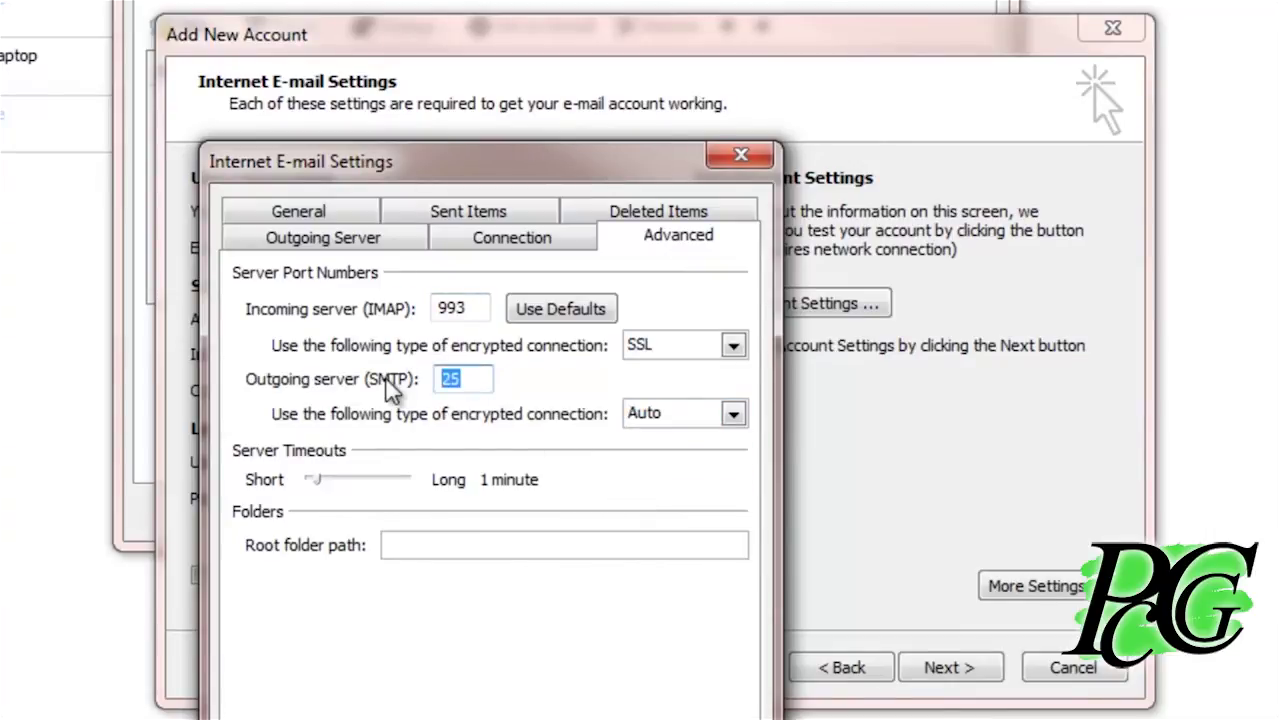
type("46")
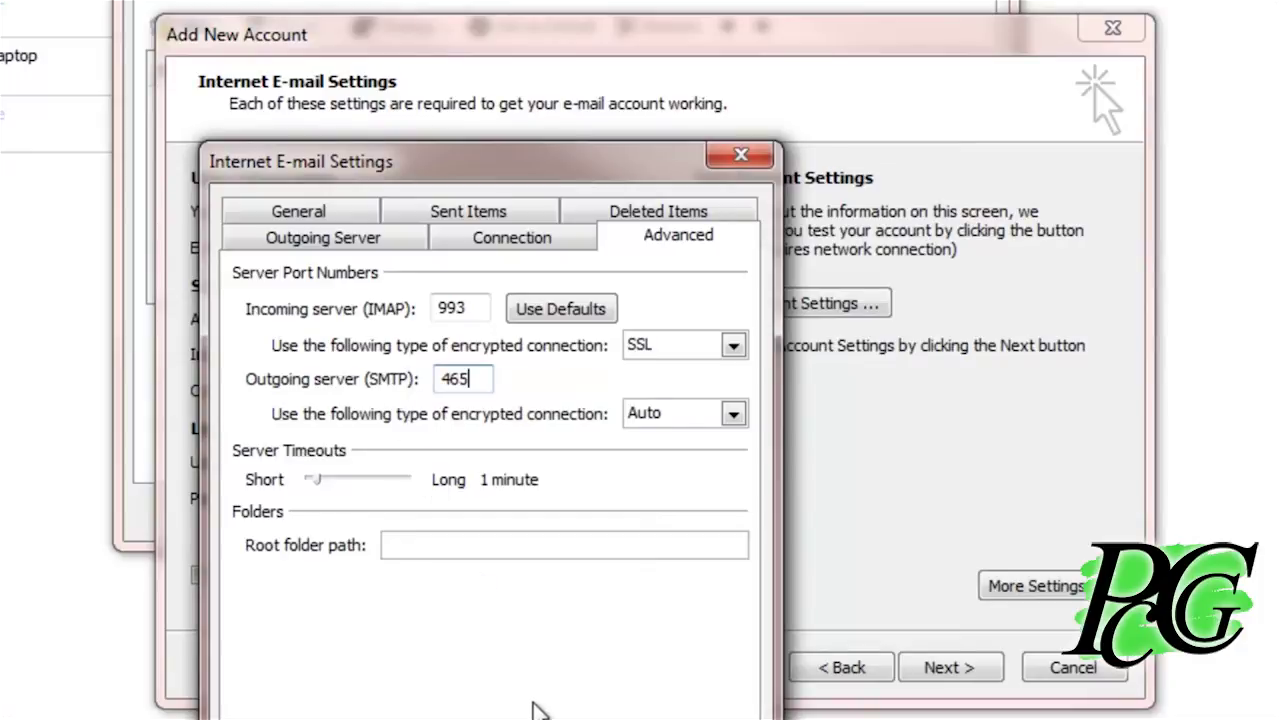
key("Return")
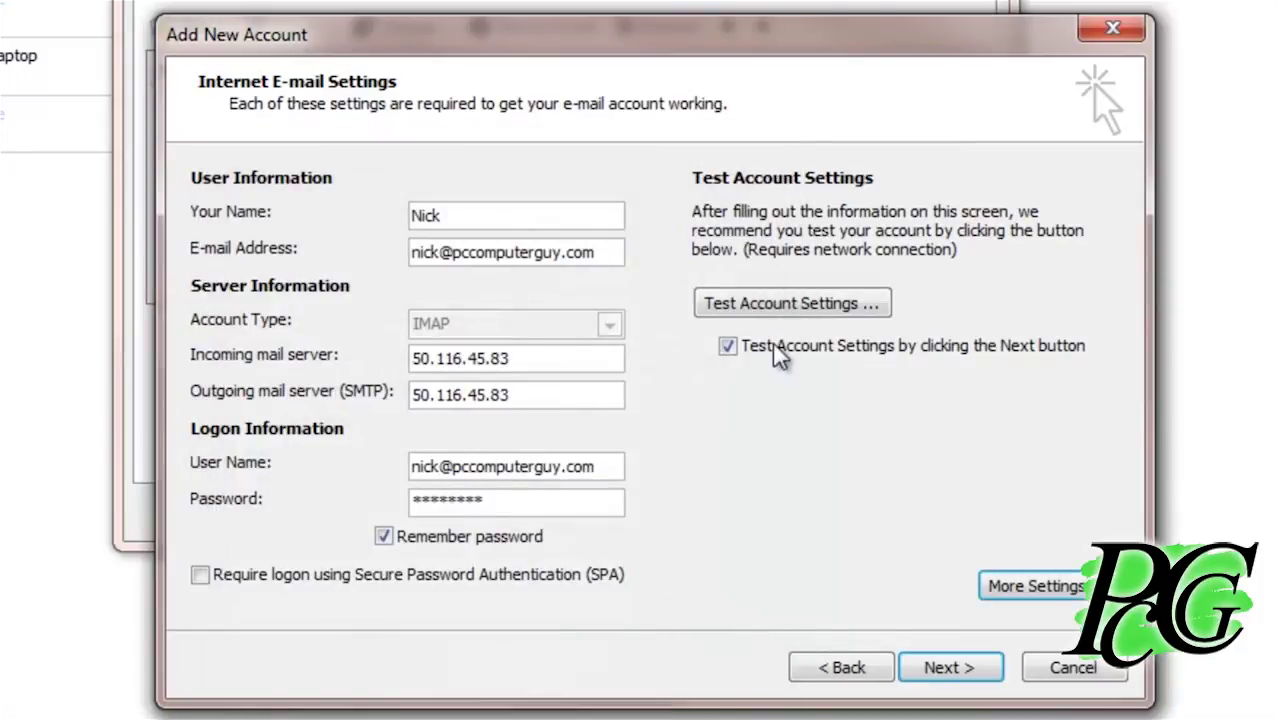
Run the account test, accept the server certificate, and finish adding the IMAP account
left_click(778, 306)
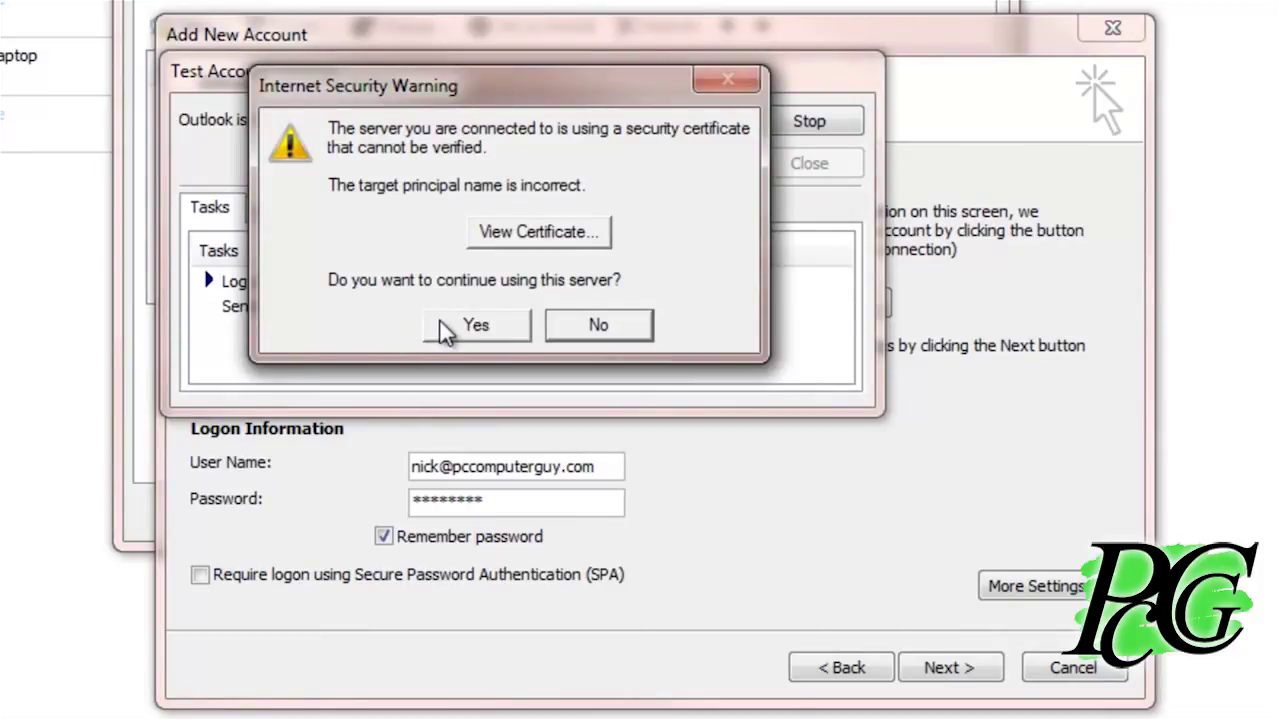
left_click(441, 322)
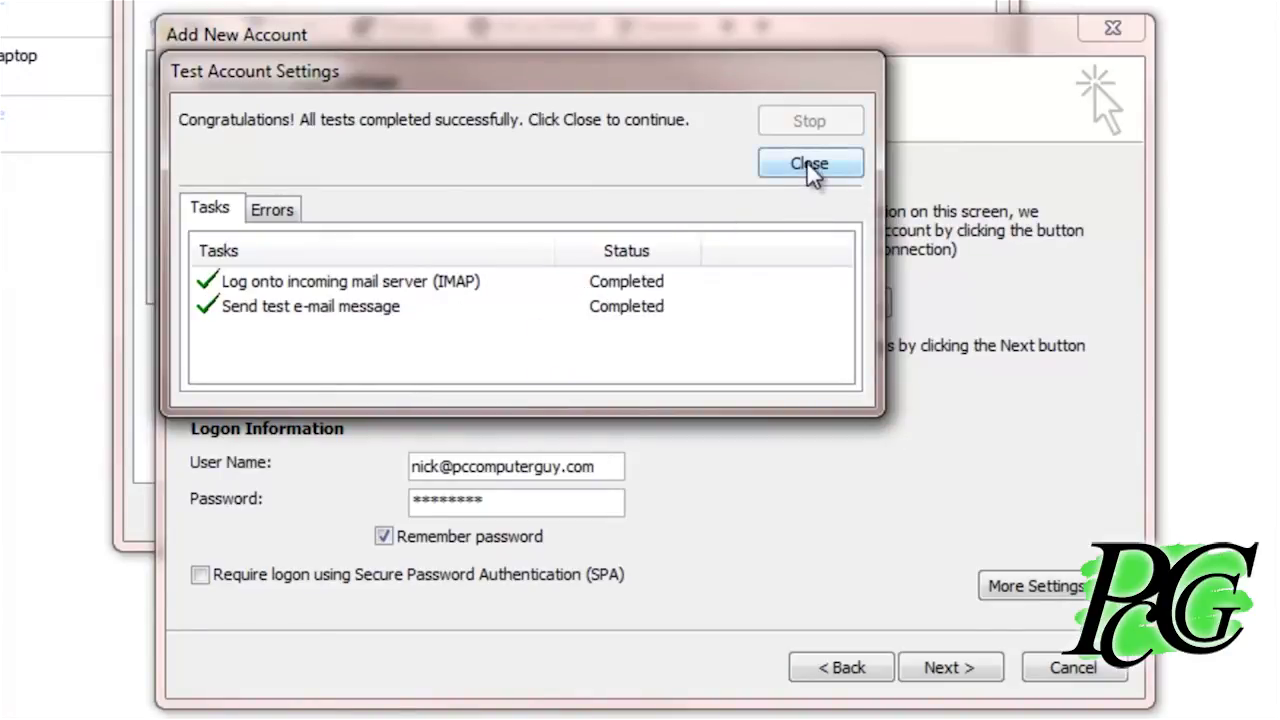
left_click(811, 164)
left_click(862, 356)
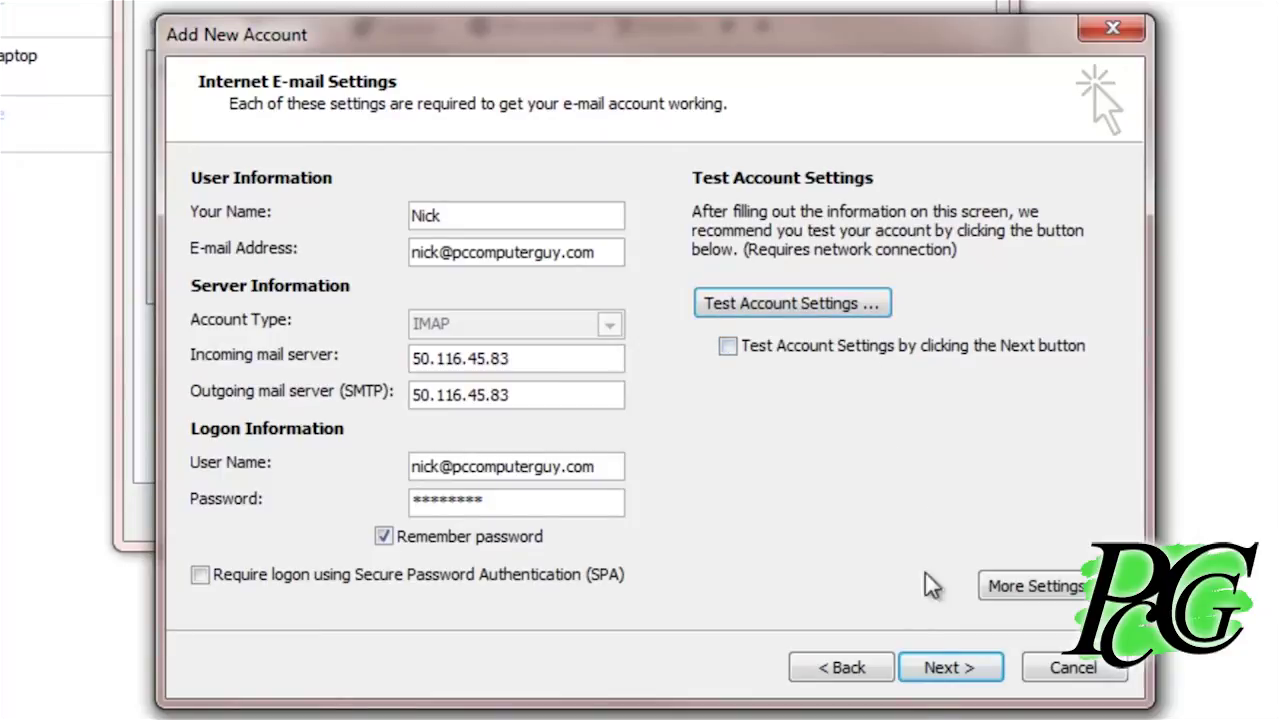
left_click(934, 684)
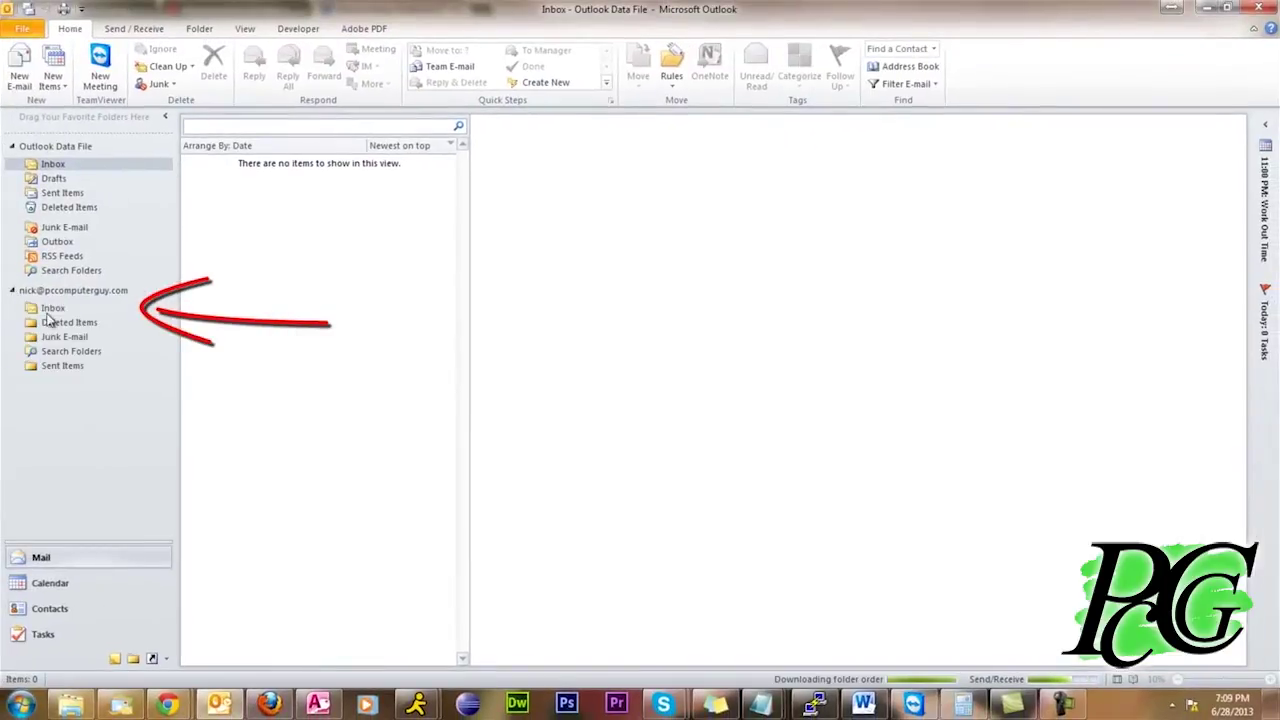
Open the new account's Inbox, then its Sent Items showing the 16 synced messages
left_click(46, 311)
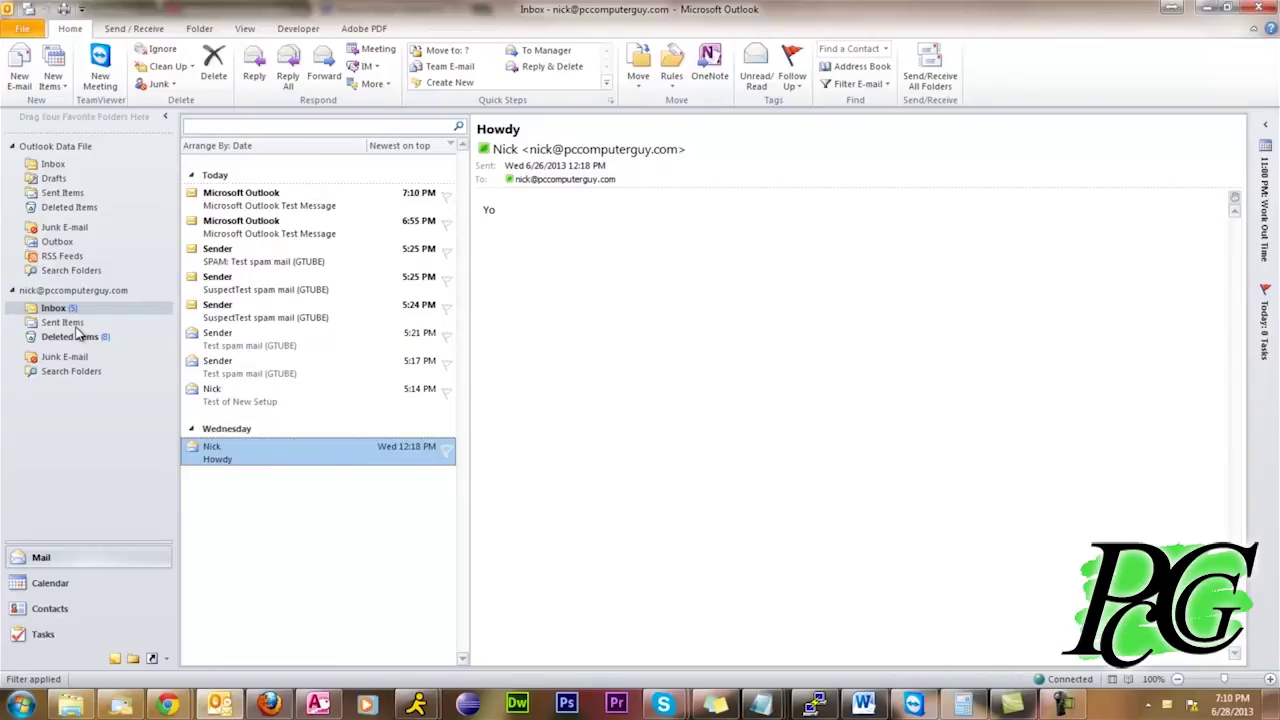
left_click(74, 324)
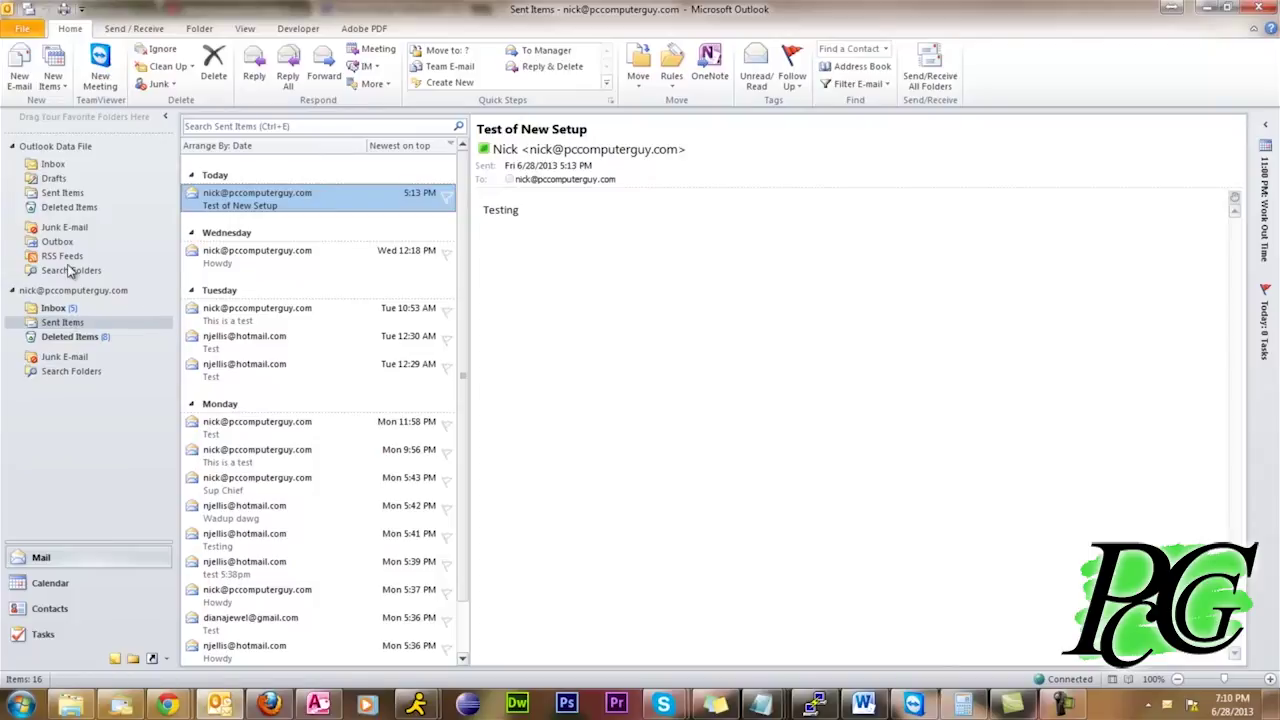
Compare the empty Outlook Data File Sent Items with the account's server Sent Items
left_click(60, 194)
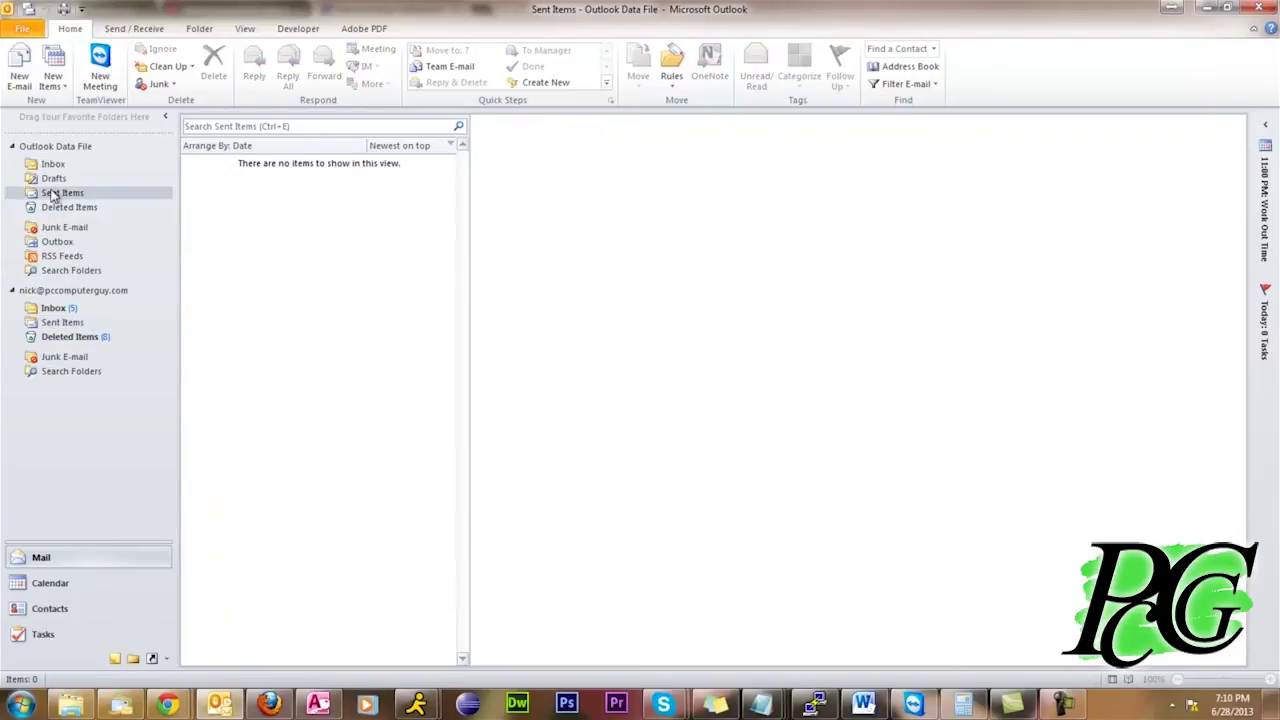
left_click(58, 325)
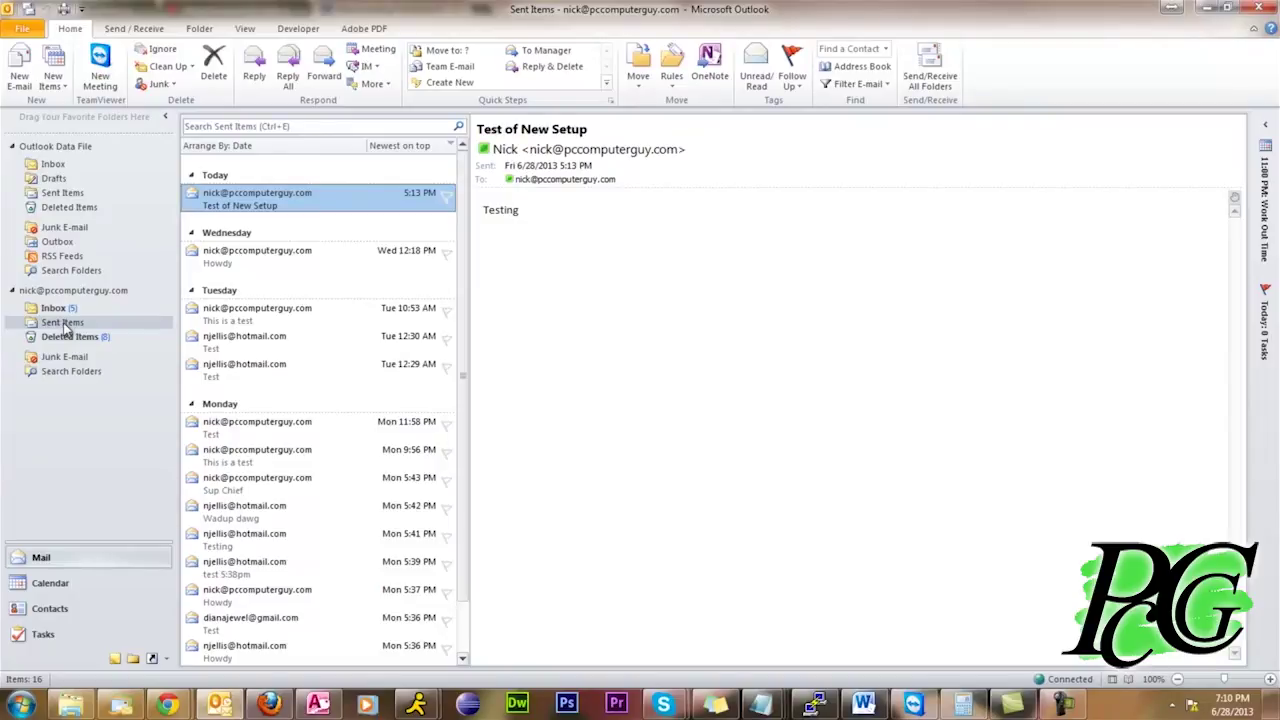
left_click(64, 195)
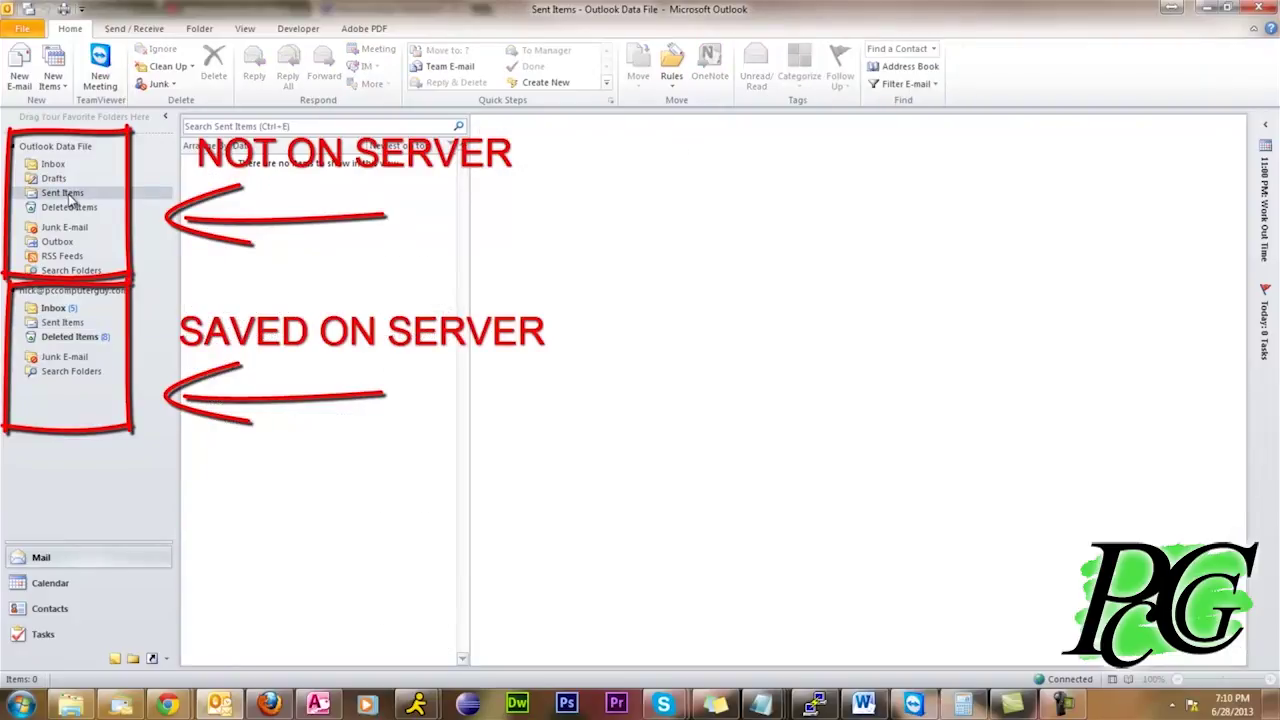
left_click(65, 323)
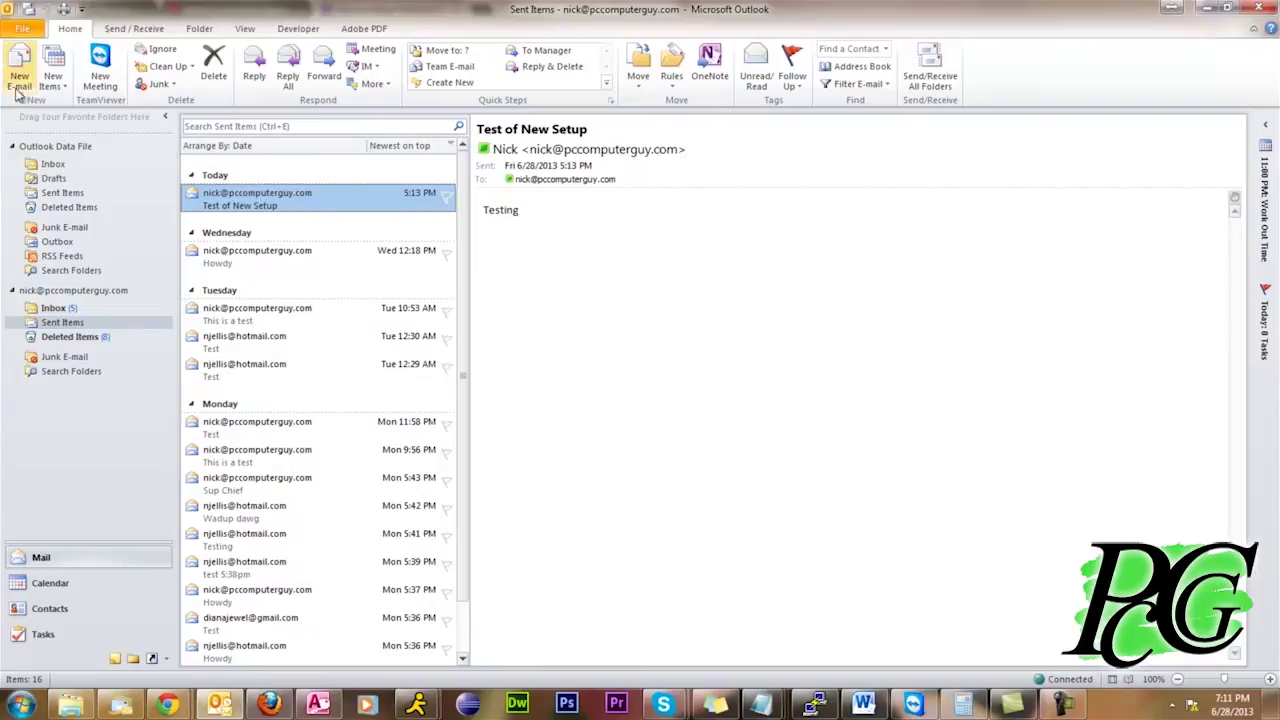
Open the IMAP account's Change Account settings from File > Account Settings
left_click(20, 30)
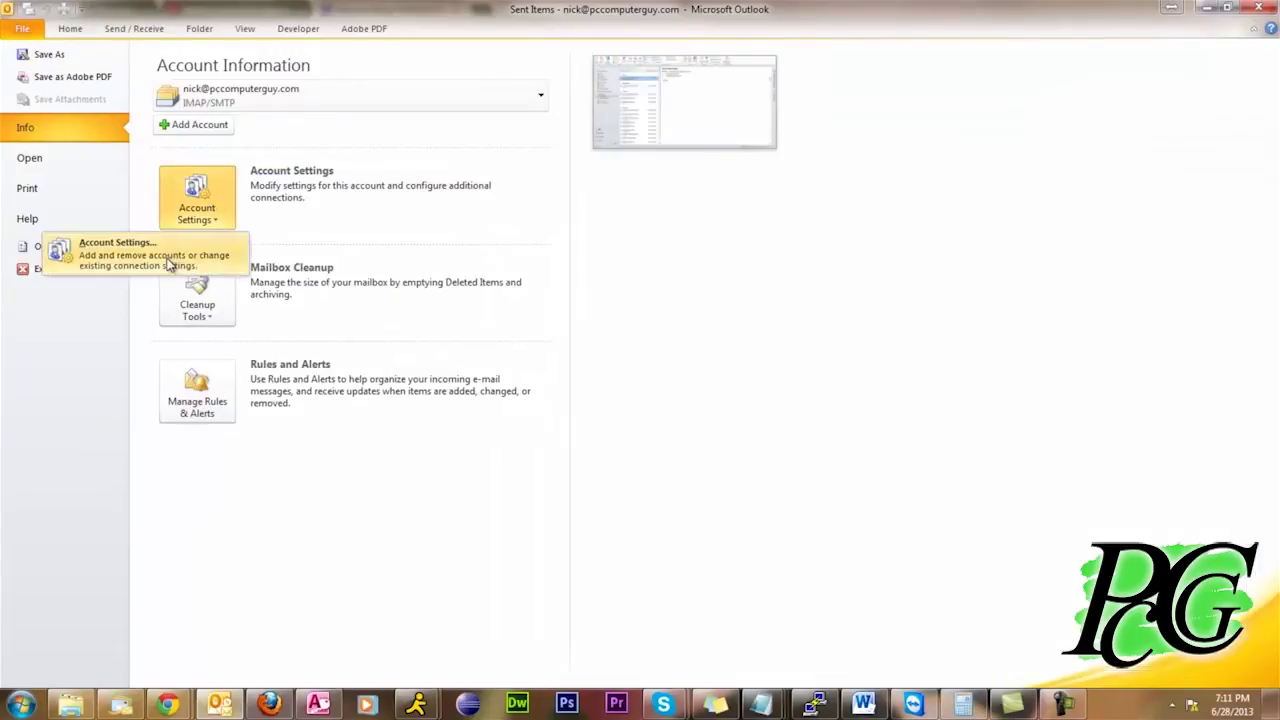
left_click(90, 250)
left_click(467, 305)
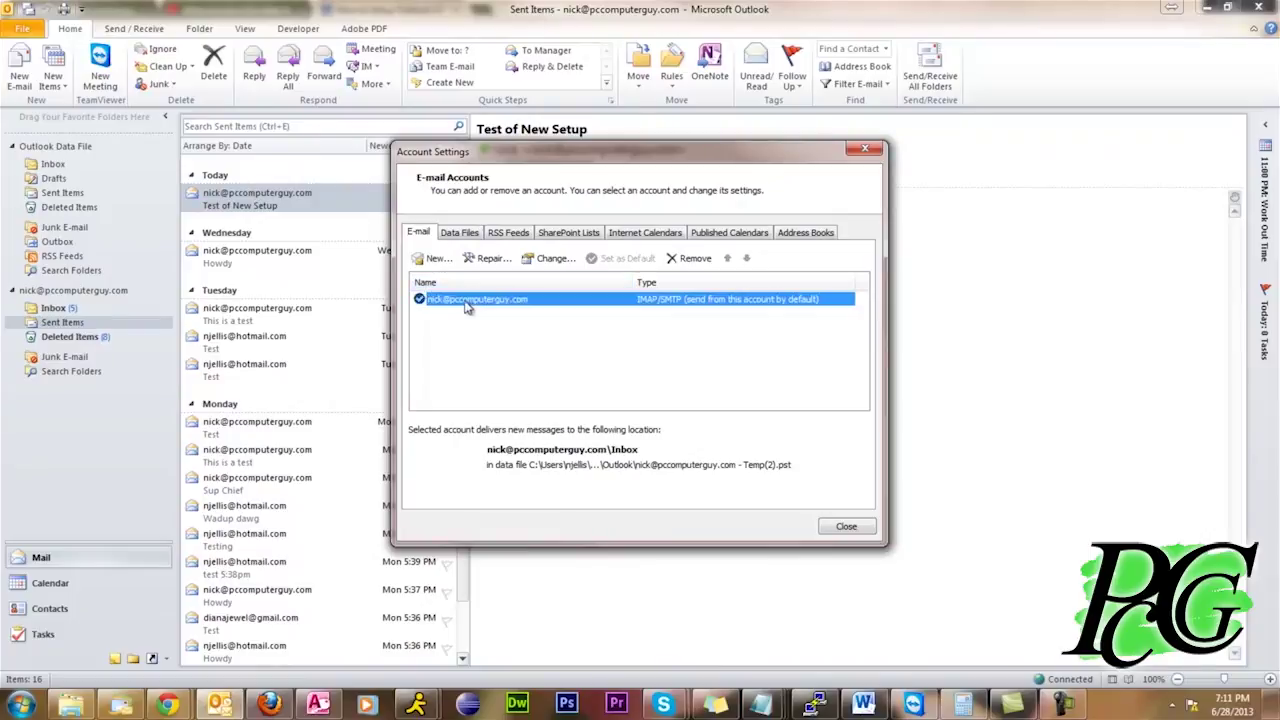
double_click(465, 303)
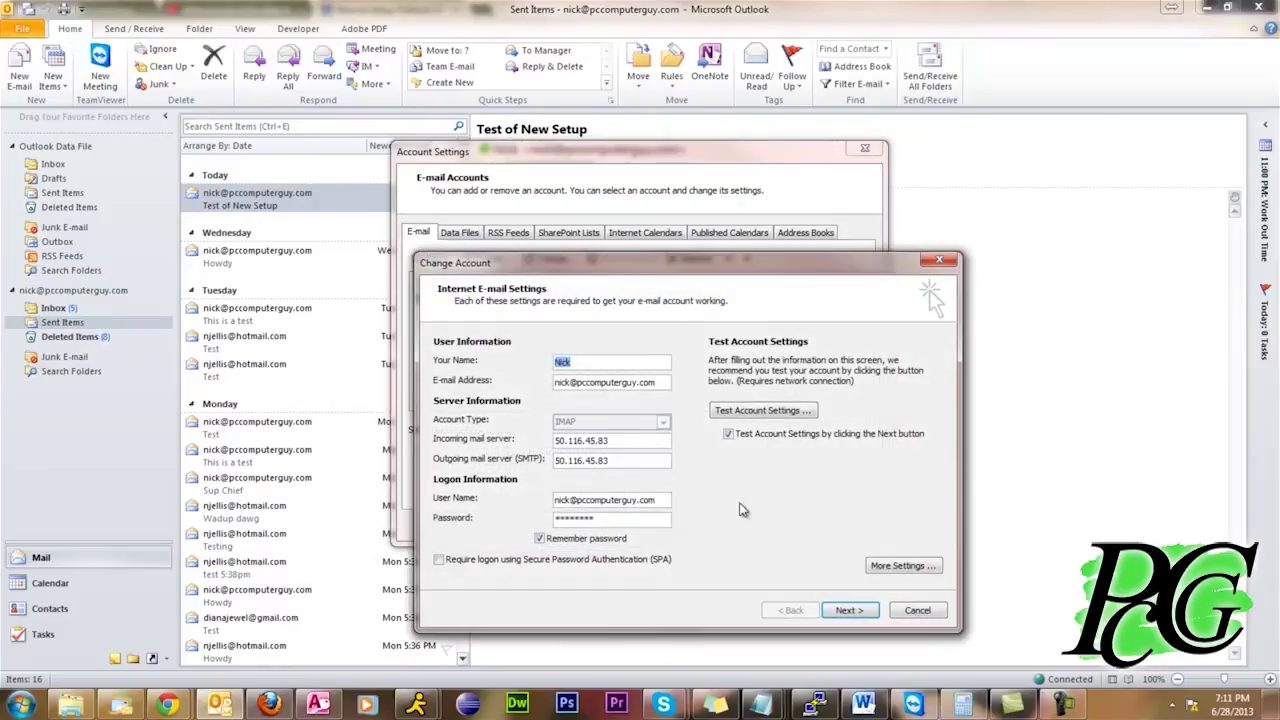
Make the account save sent items in the server's Sent Items folder
left_click(903, 566)
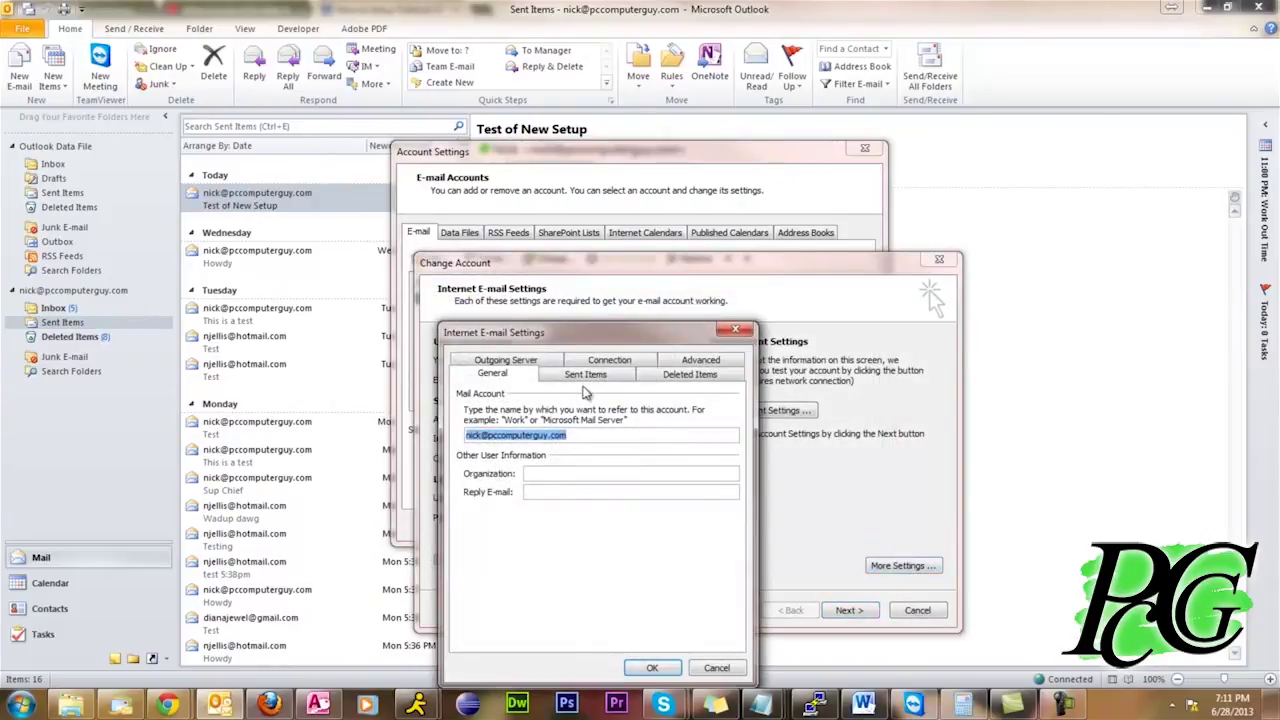
left_click(585, 378)
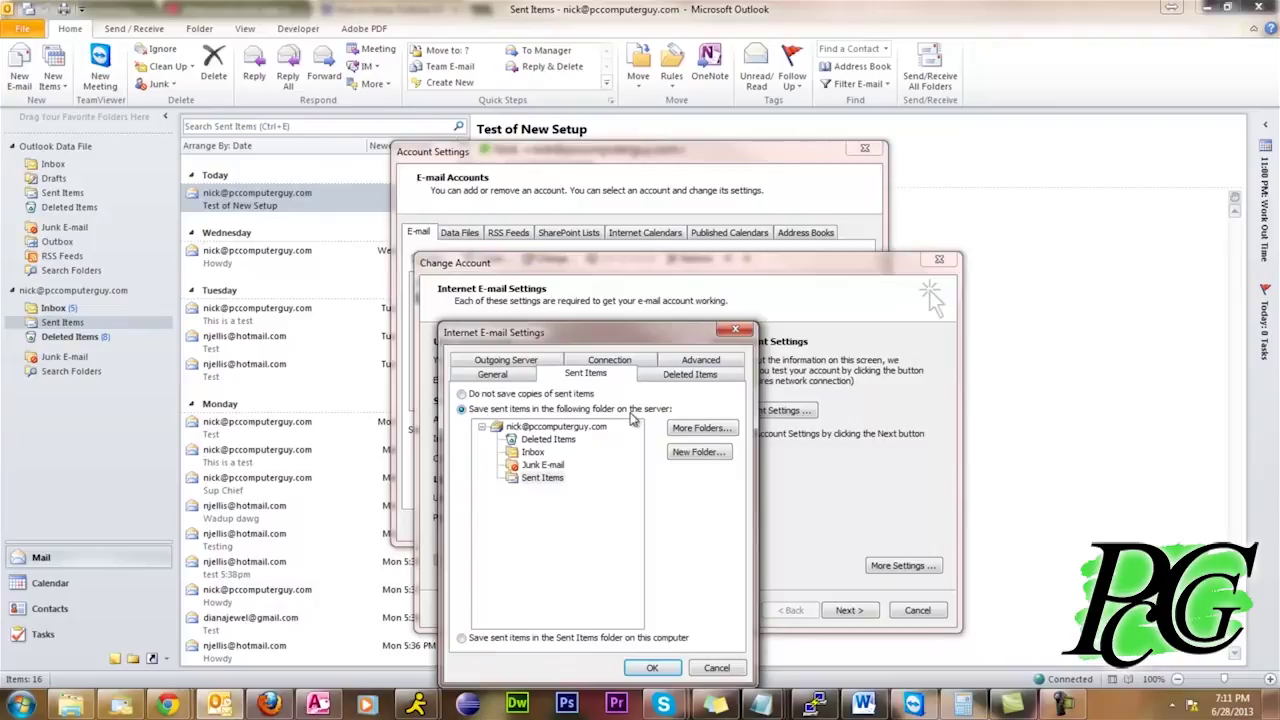
left_click(542, 478)
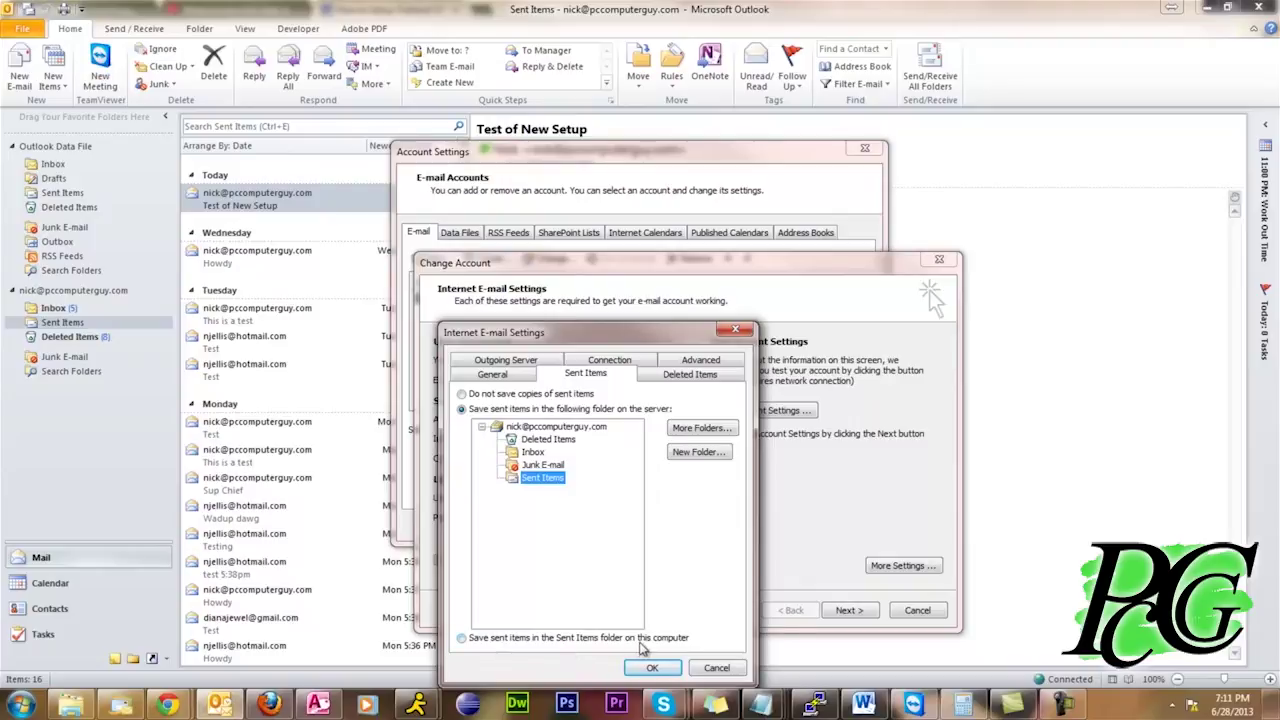
left_click(652, 666)
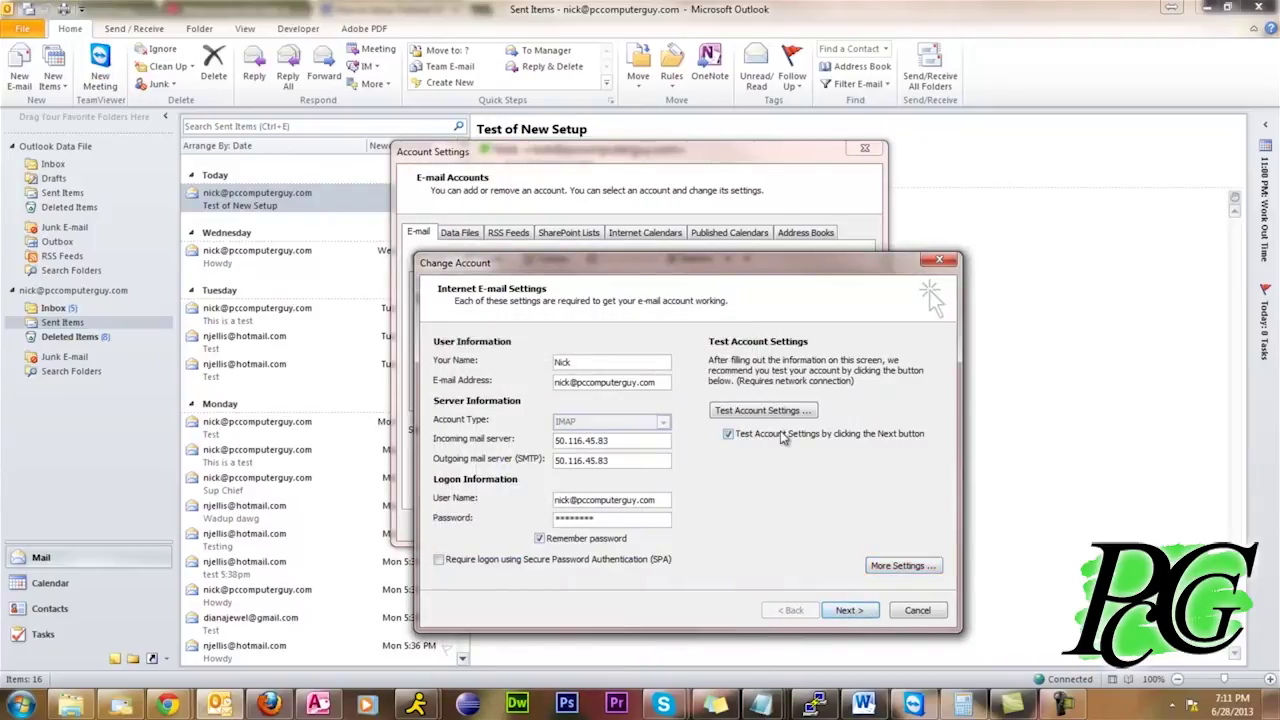
Apply the account changes, close Account Settings, and return to the account's Inbox
left_click(849, 609)
left_click(848, 530)
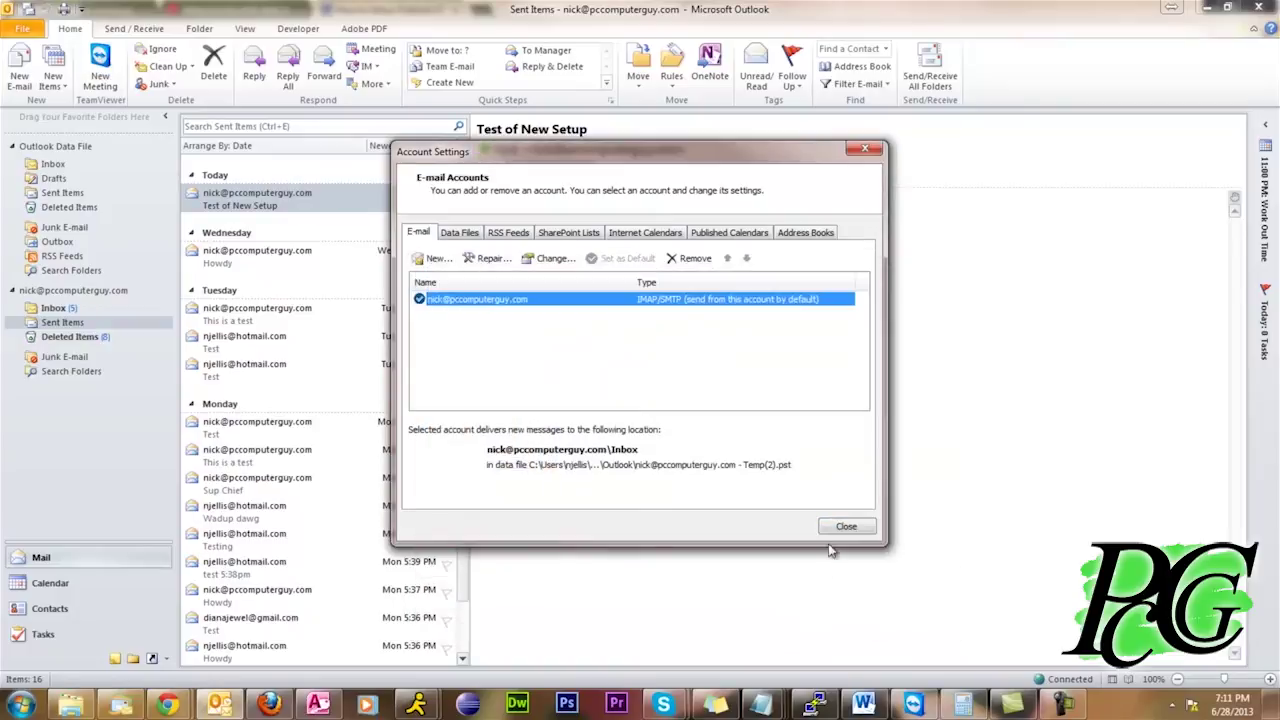
left_click(844, 524)
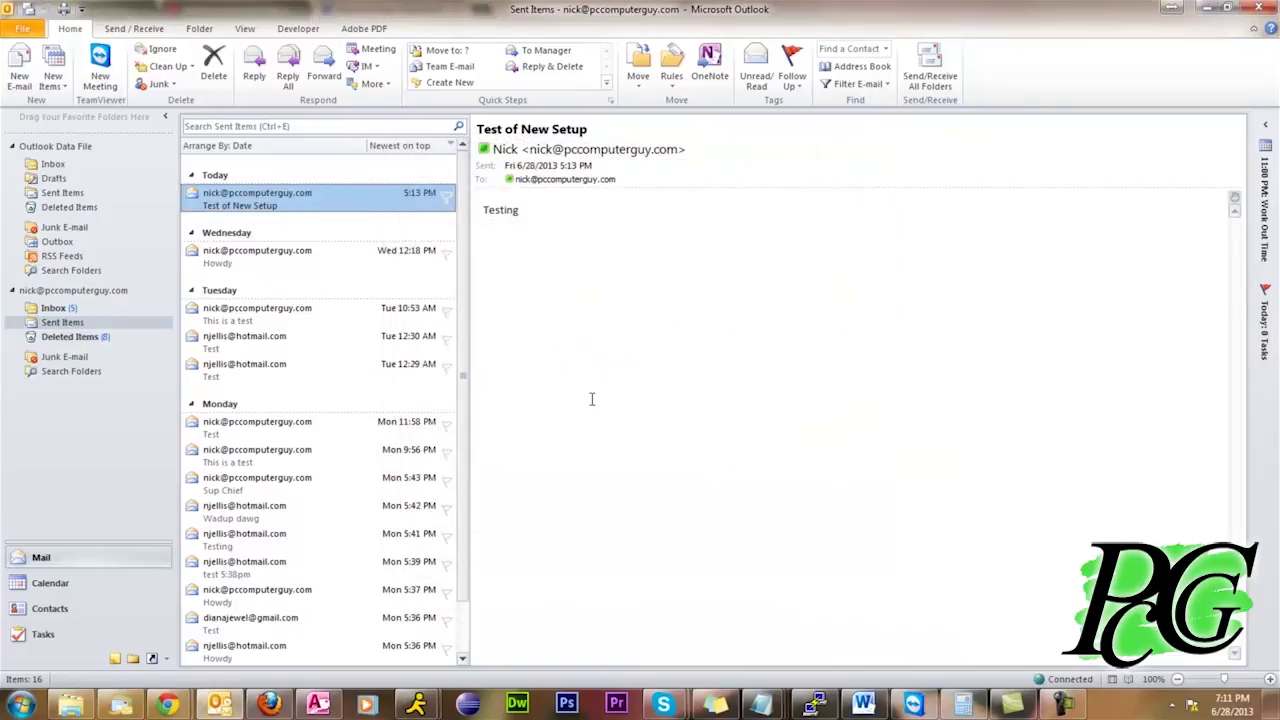
left_click(55, 309)
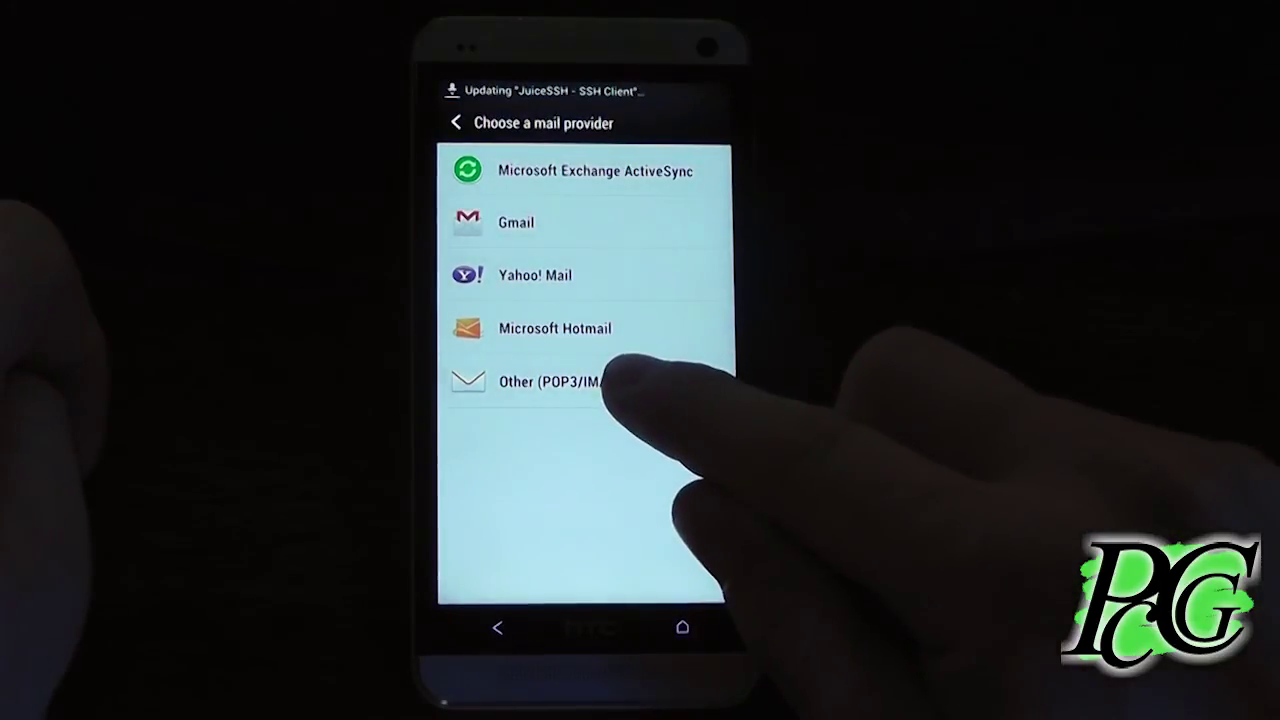
Add an Other (POP3/IMAP) account on the phone with the account's e-mail address
left_click(560, 381)
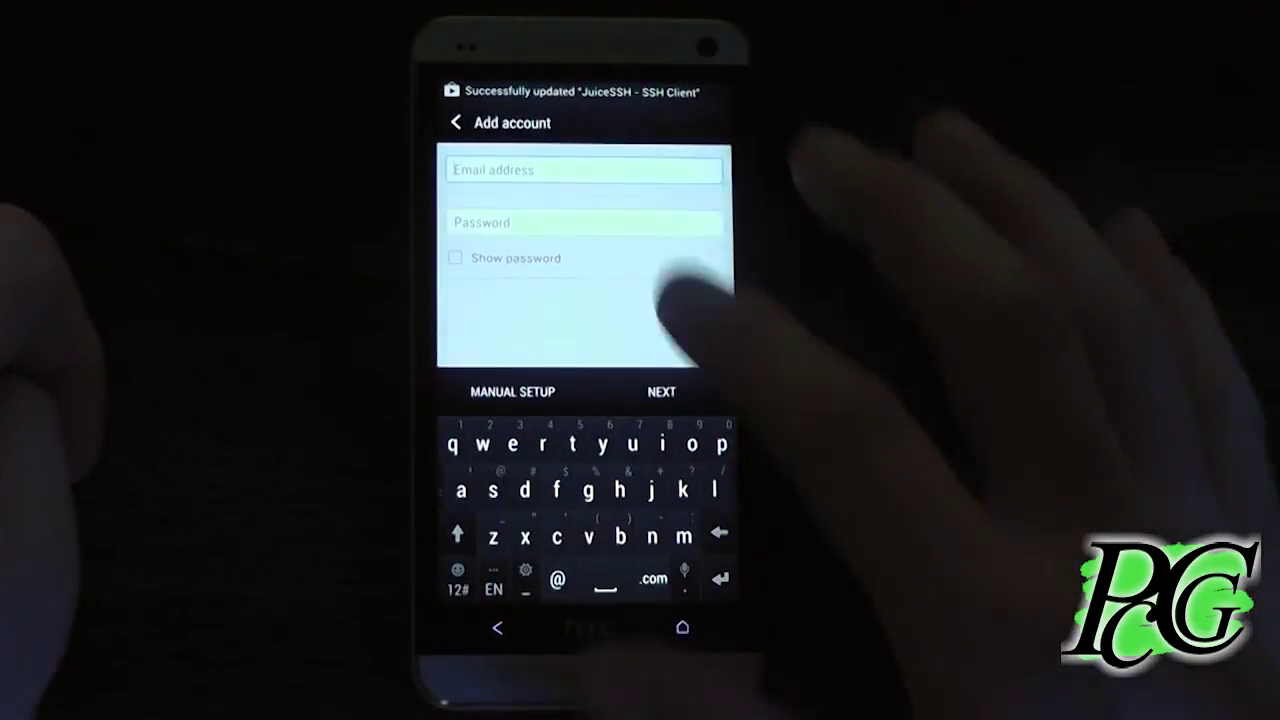
type("nic")
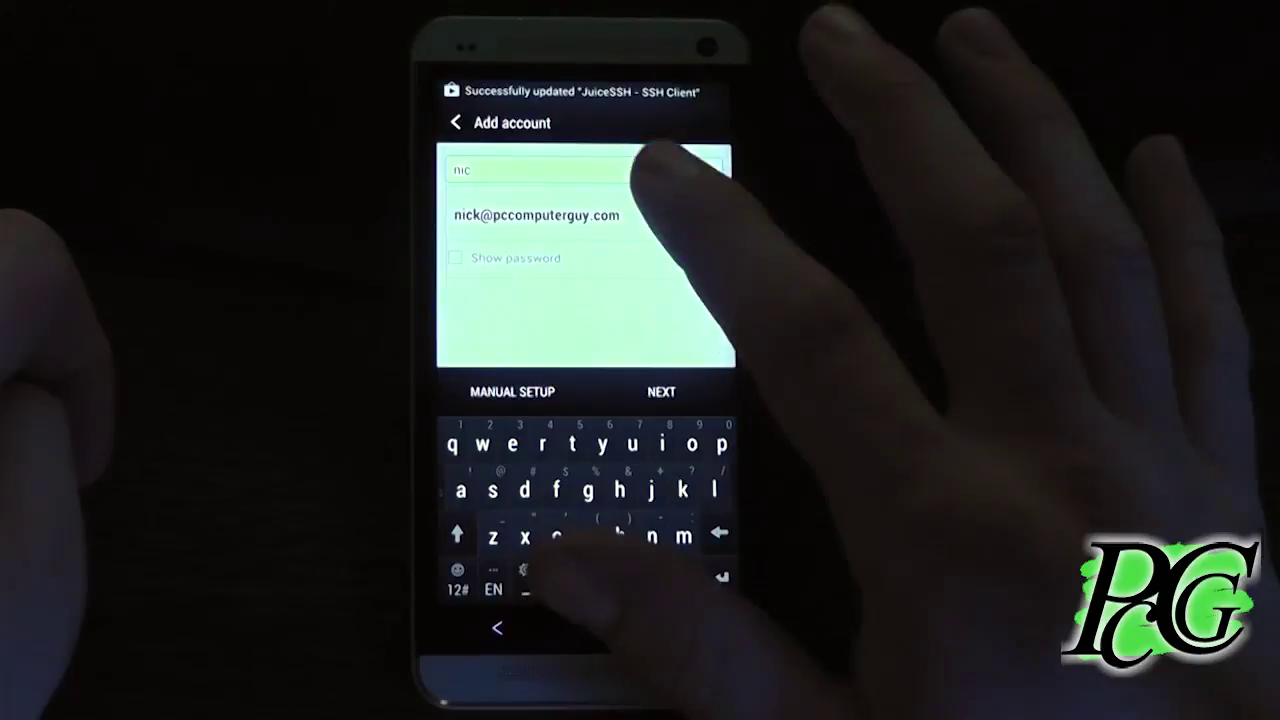
left_click(536, 215)
left_click(640, 222)
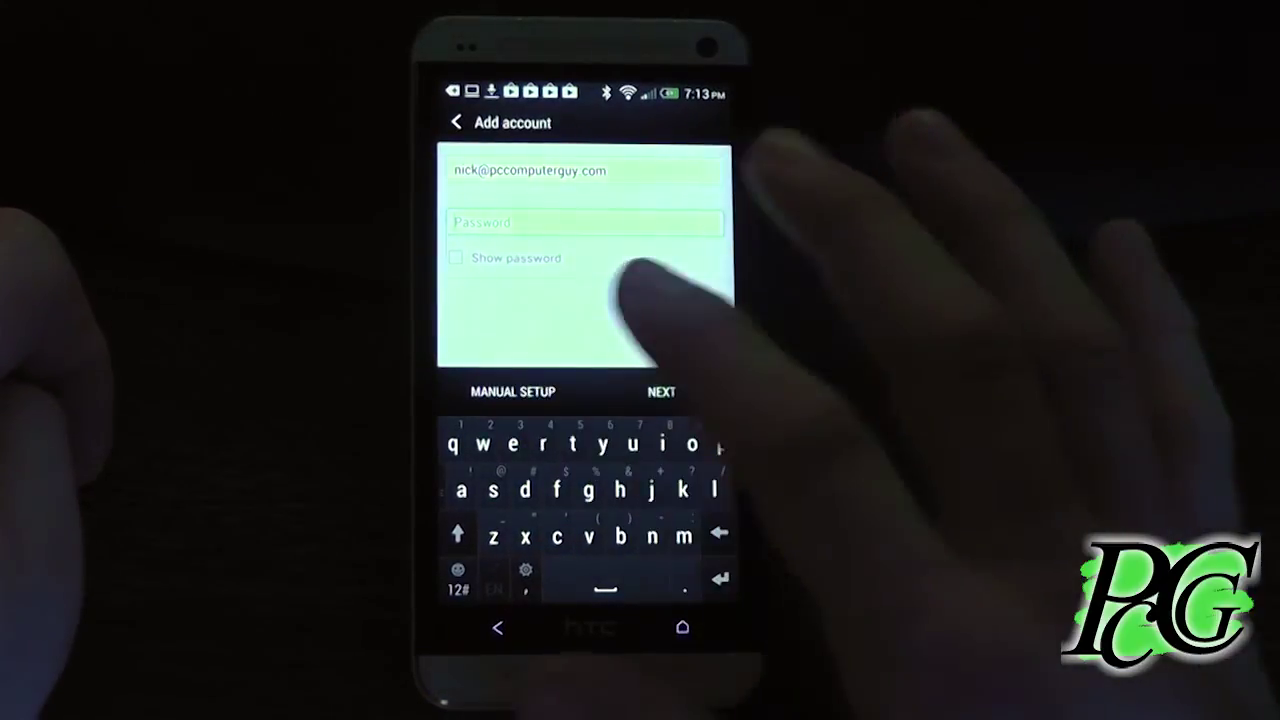
left_click(661, 391)
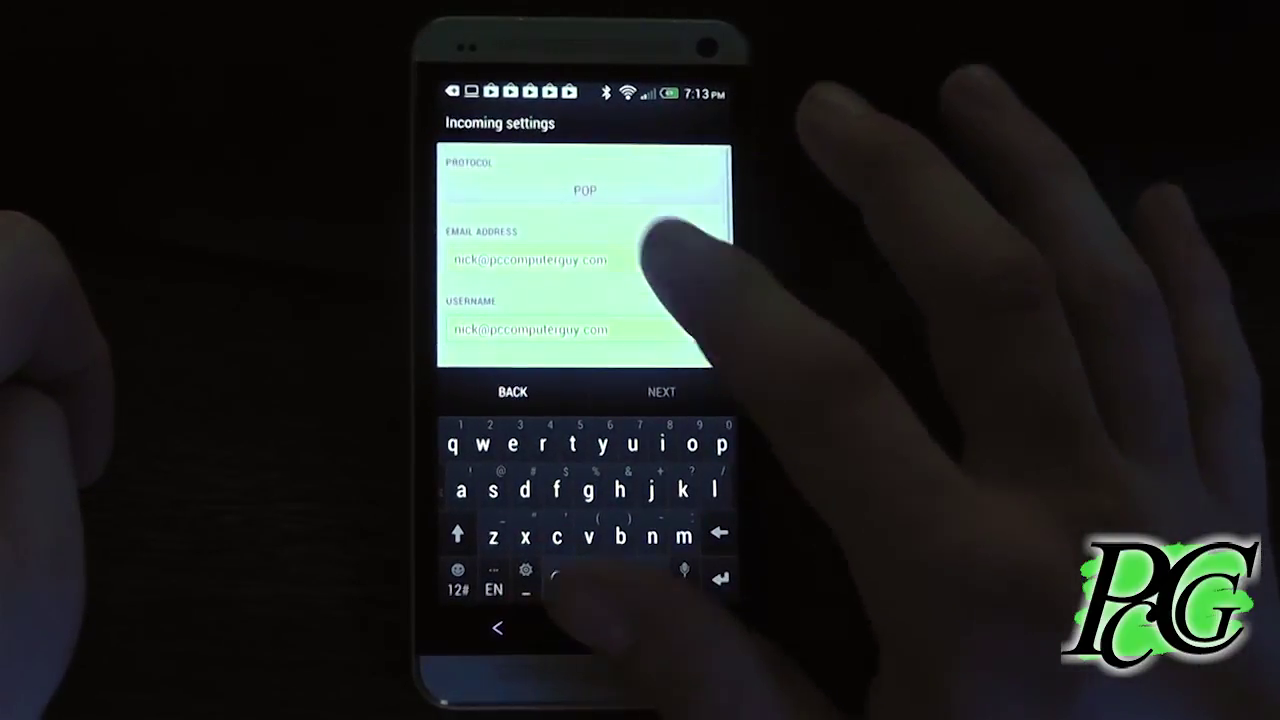
Set the incoming mail protocol to IMAP
left_click(620, 188)
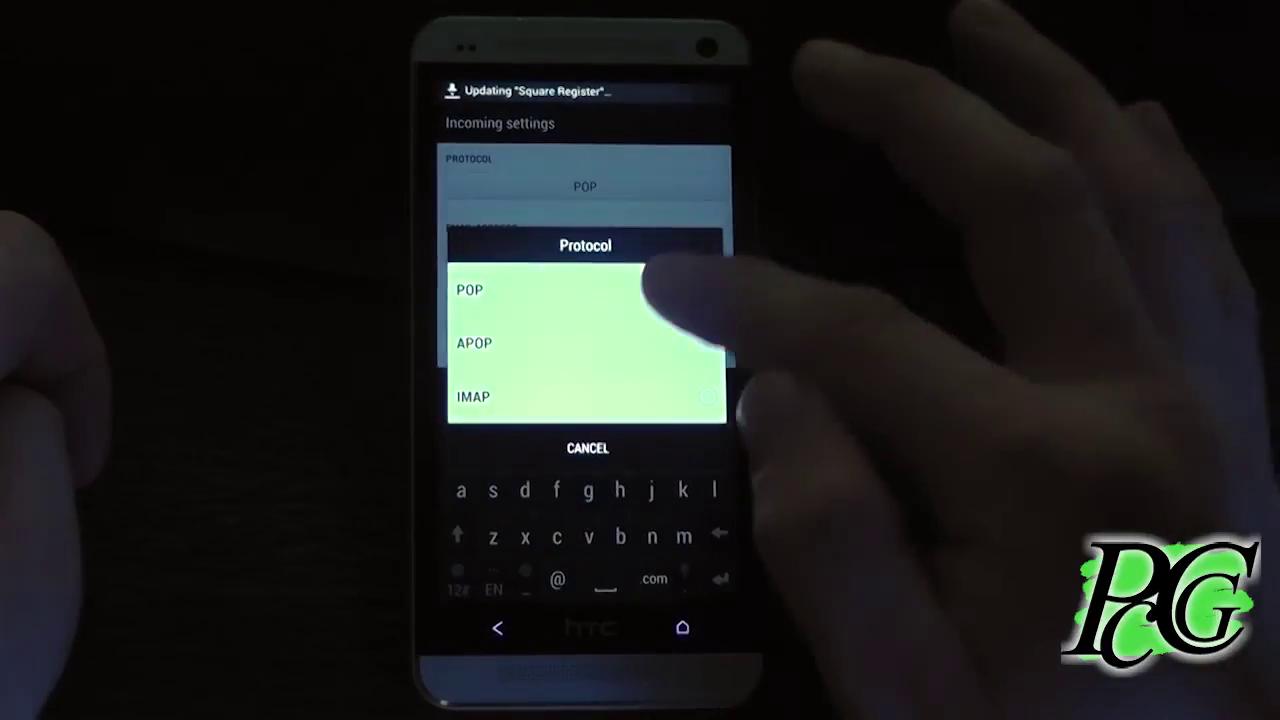
left_click(690, 396)
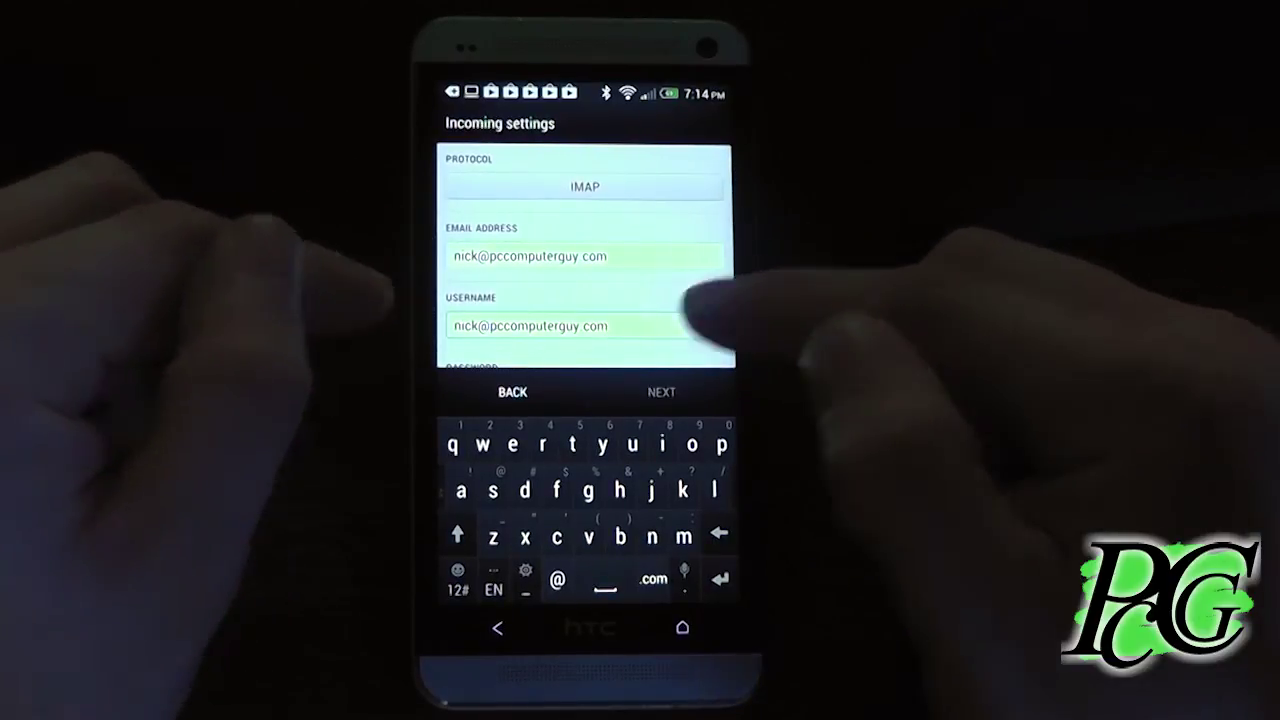
left_click_drag(705, 275, 665, 205)
Enter the account password, change the IMAP server to 50.116.45.83, and submit for checking
left_click_drag(686, 300, 671, 206)
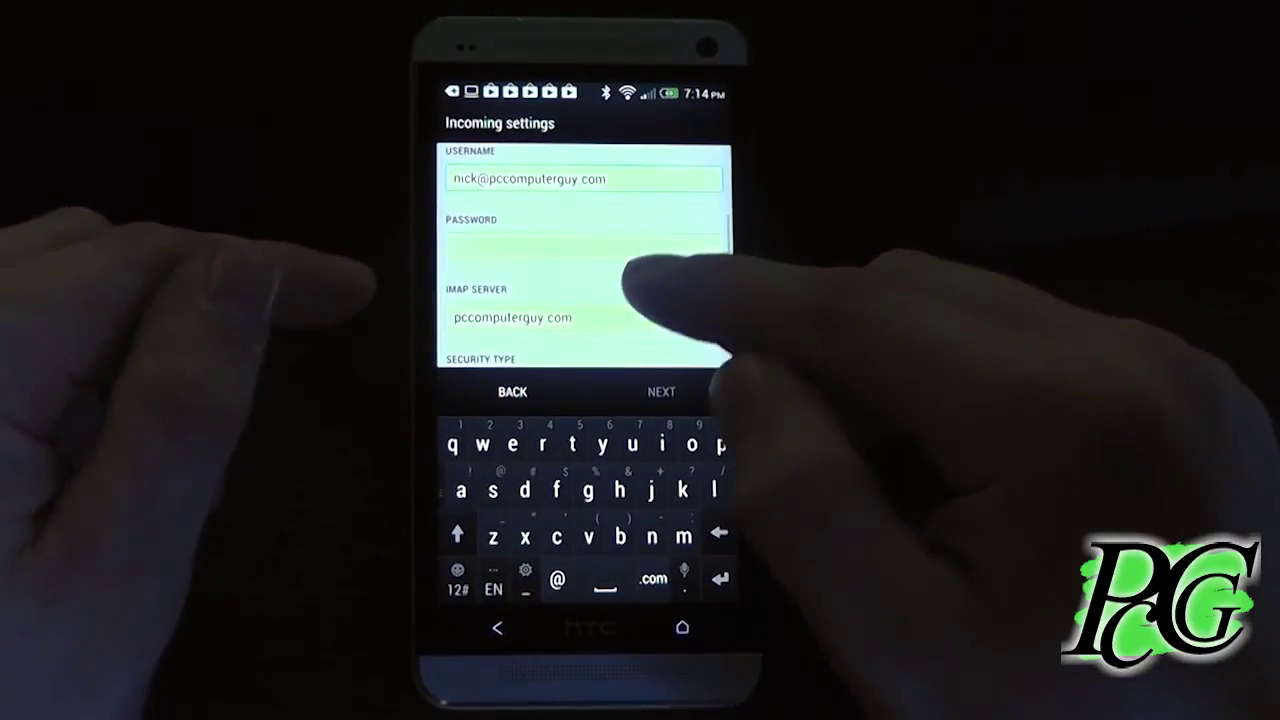
left_click(660, 248)
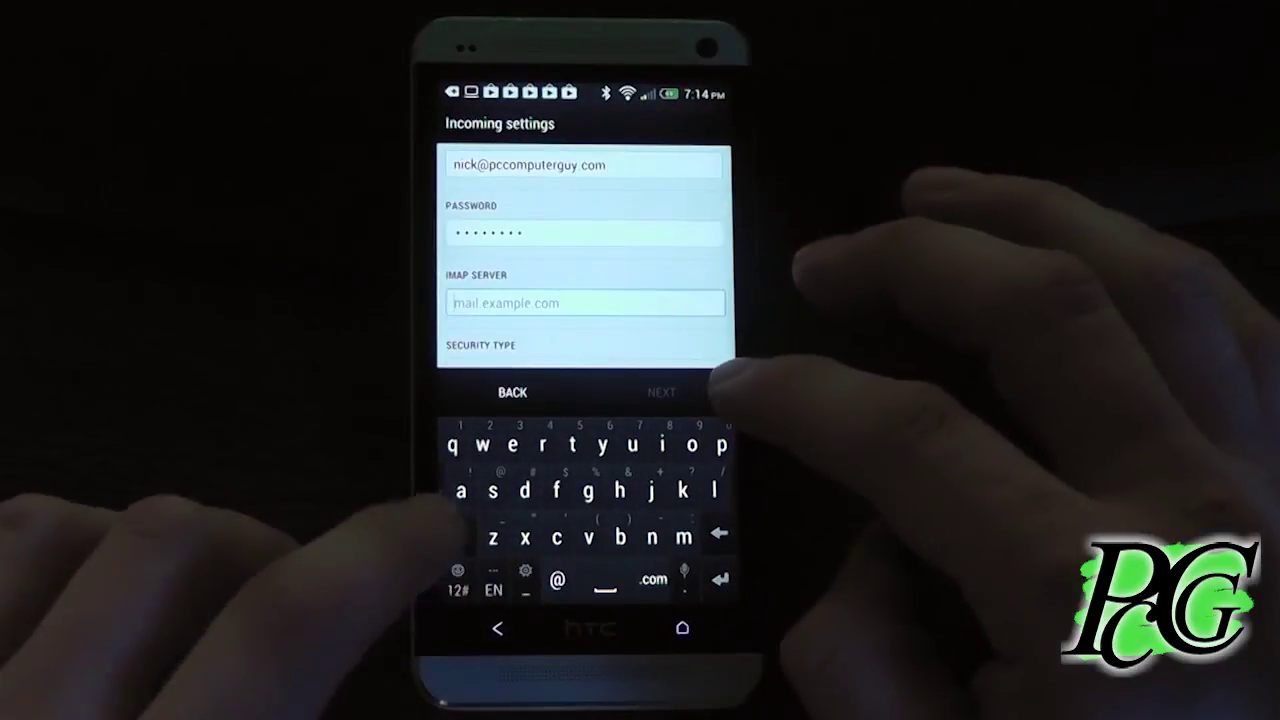
left_click(458, 580)
type("50")
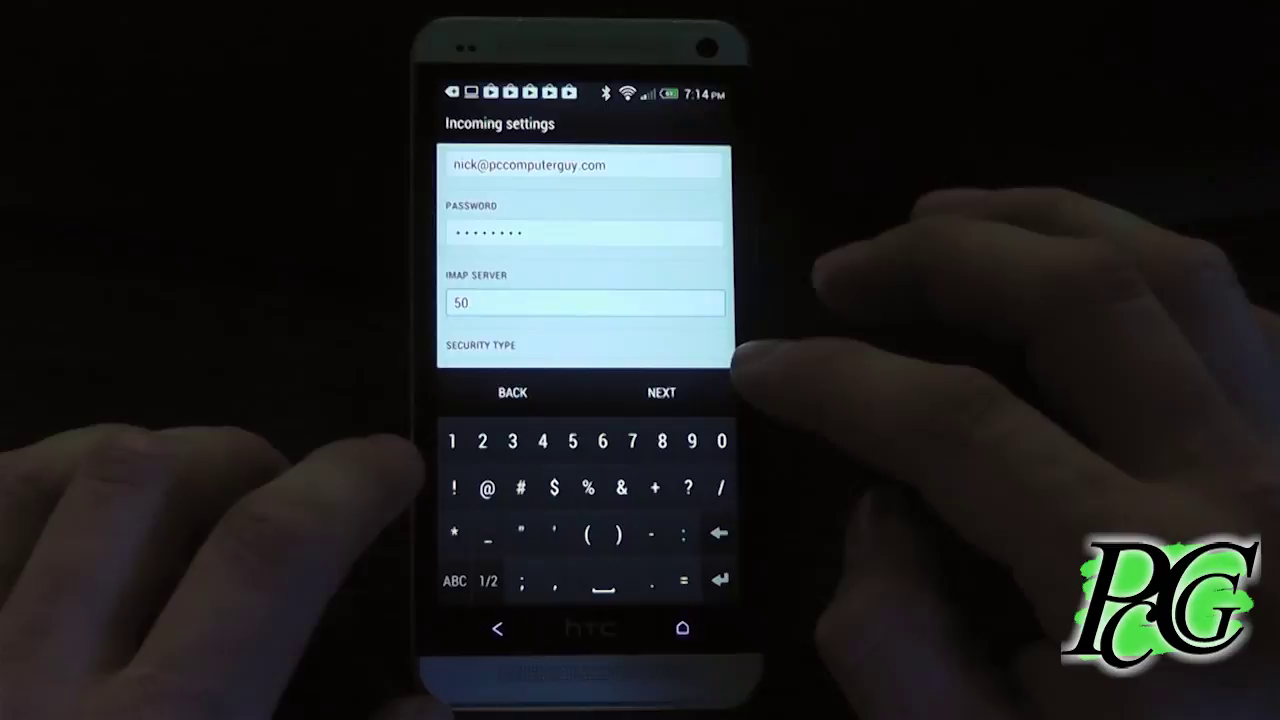
type(".116")
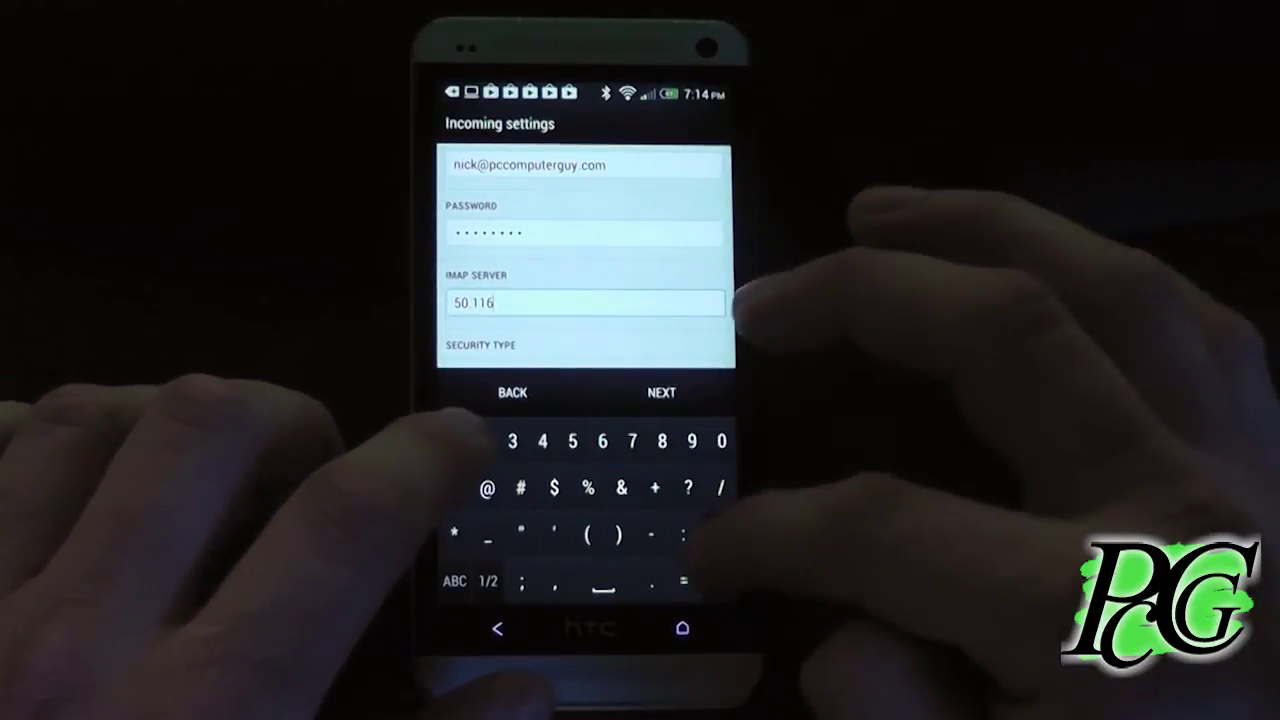
type(".45")
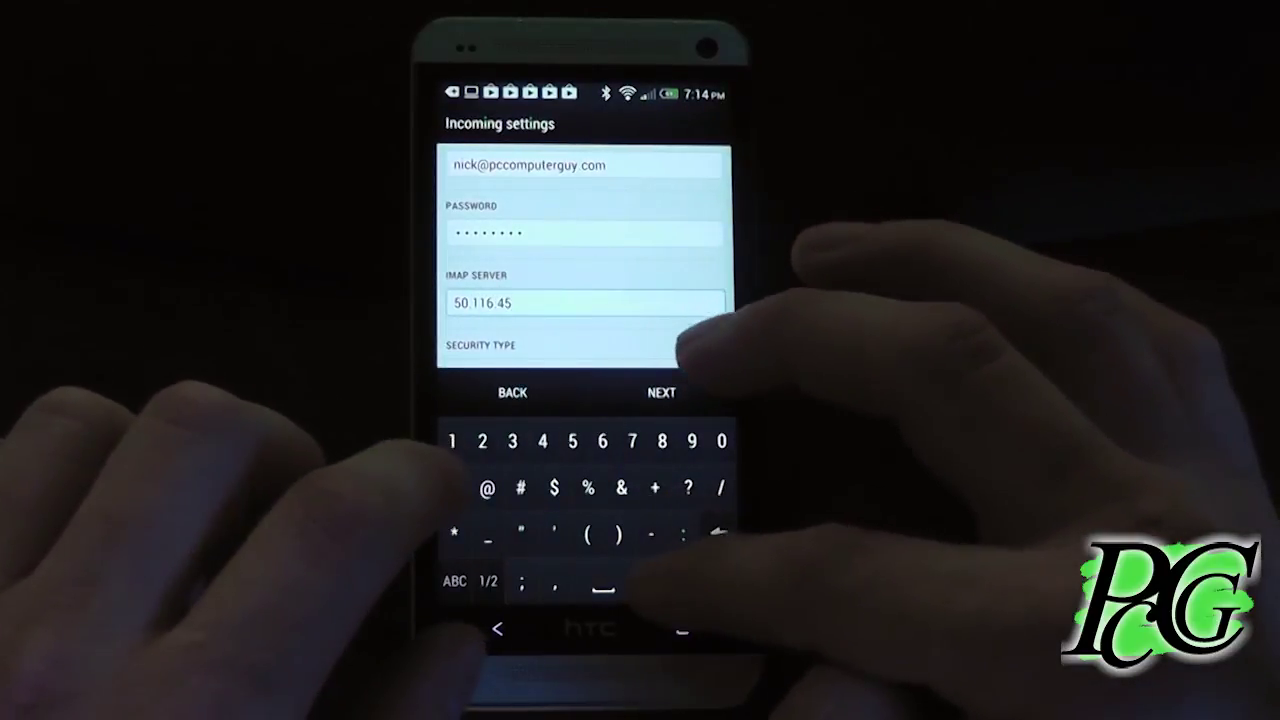
type(".")
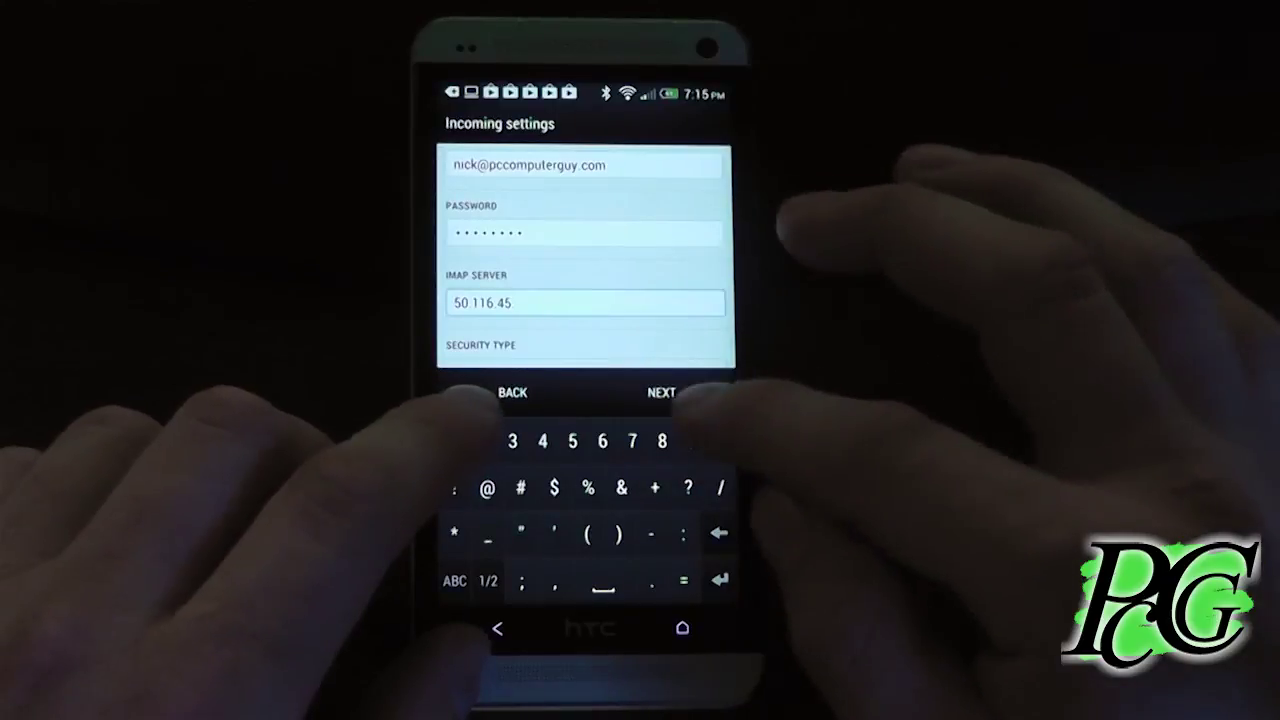
type("83")
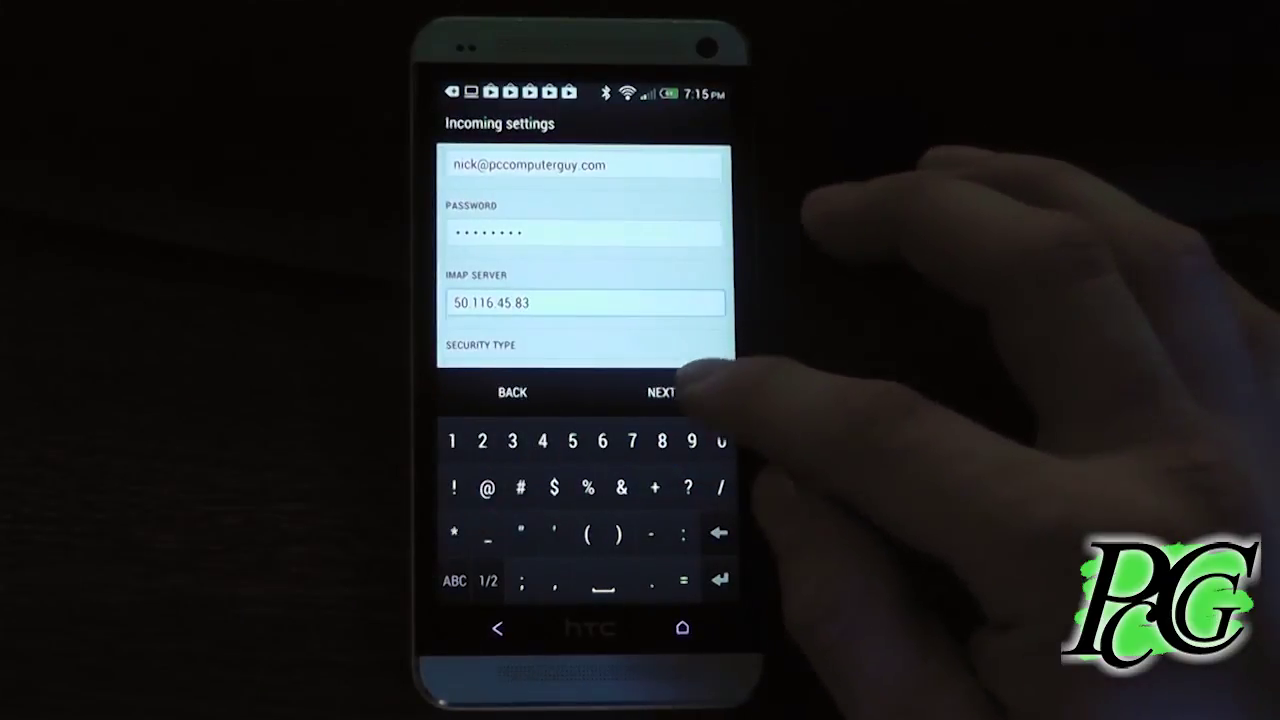
left_click(661, 392)
Accept the security warning and set SMTP server 50.116.45.83 on port 465
left_click(655, 402)
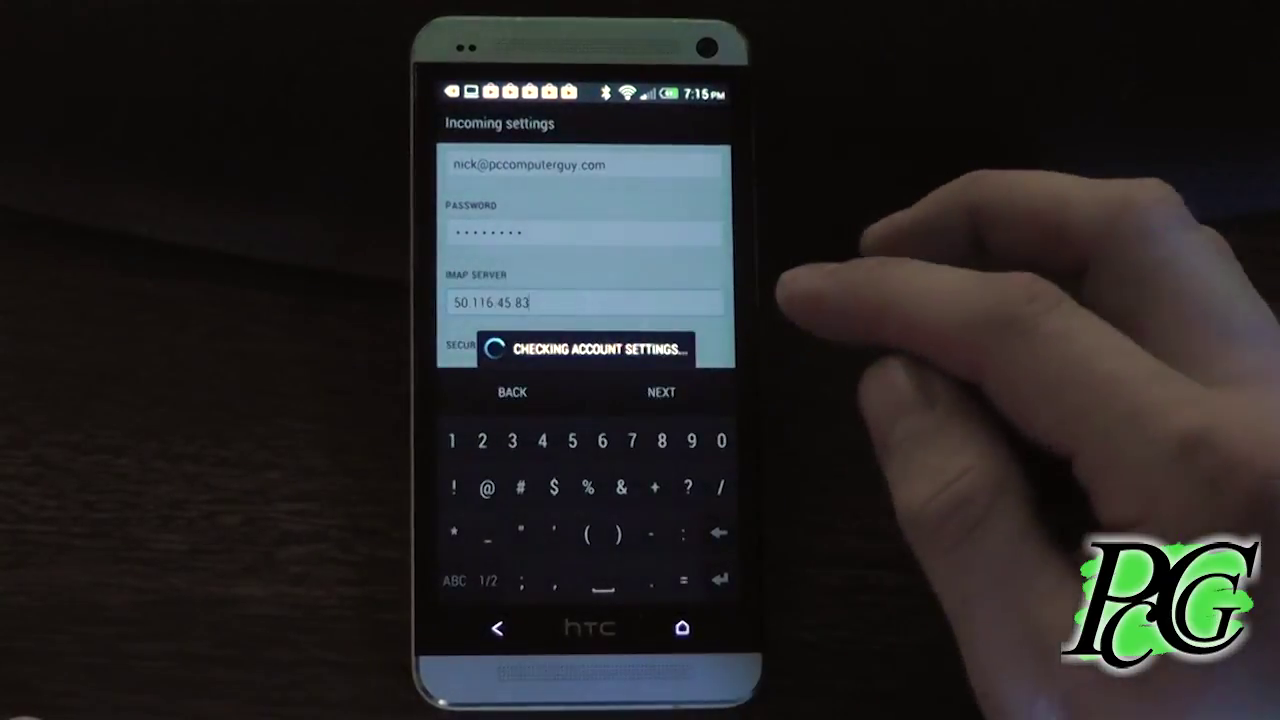
left_click_drag(697, 312, 680, 248)
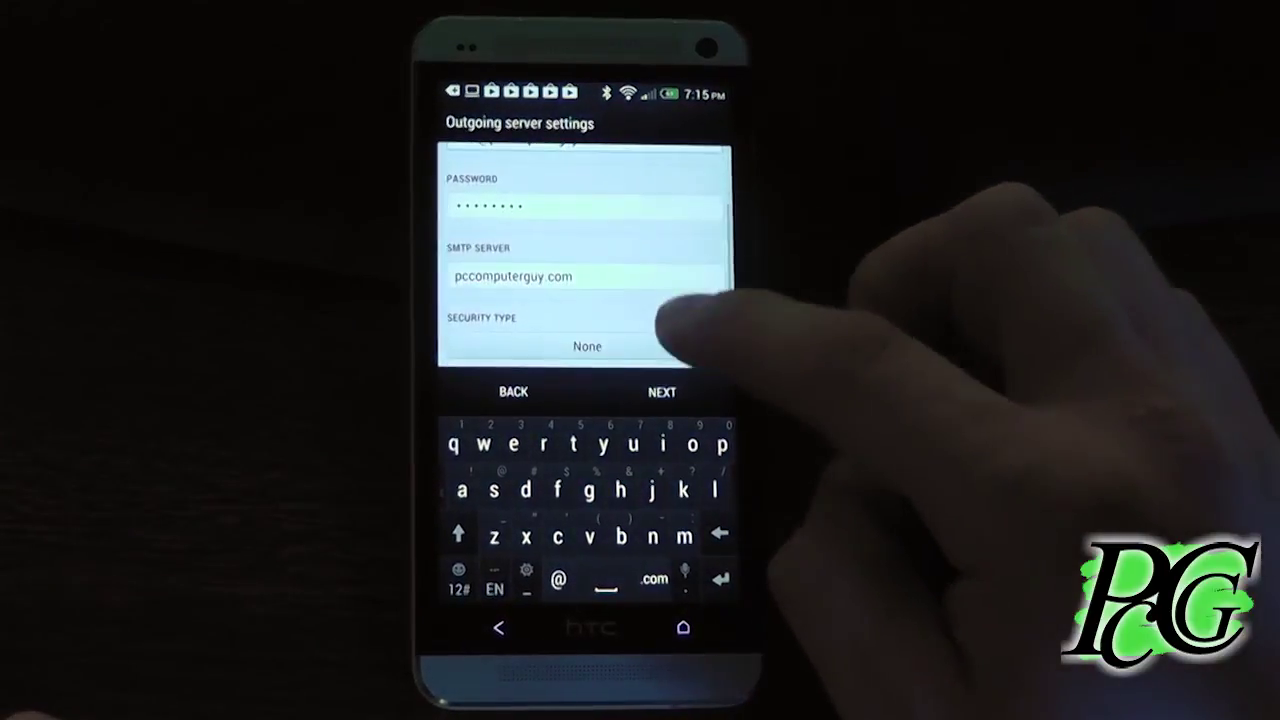
left_click(620, 231)
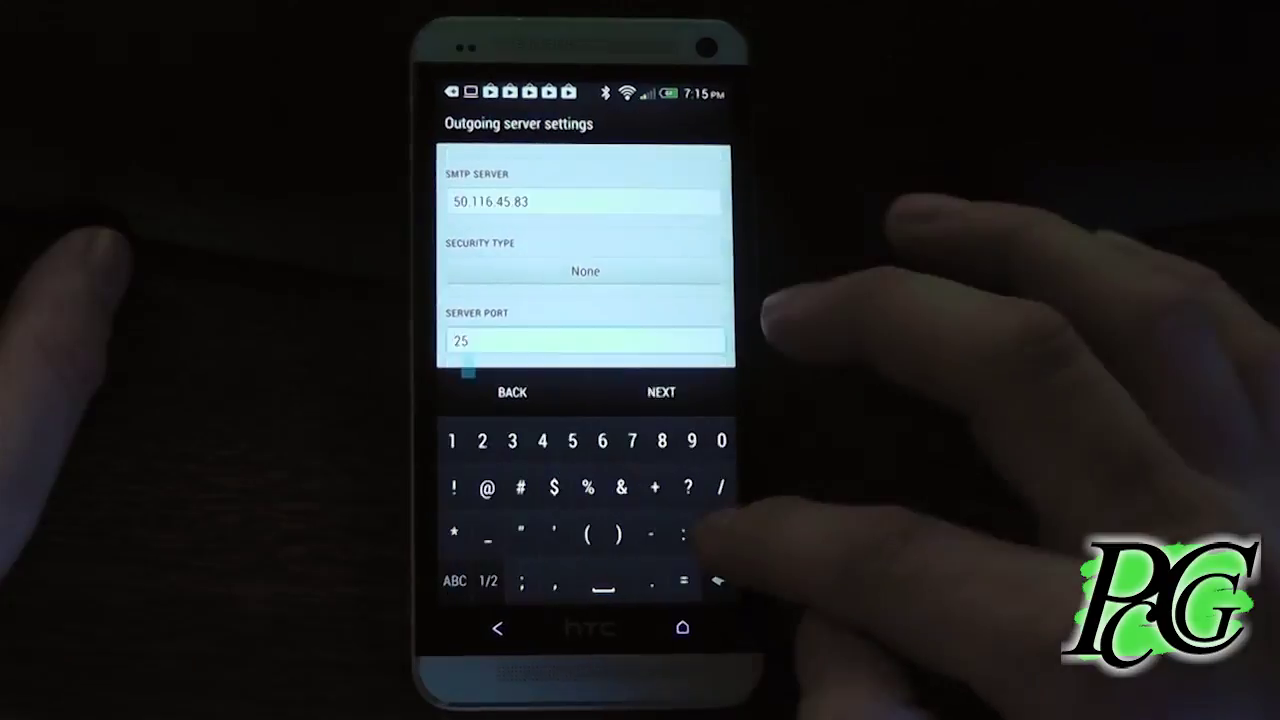
key("BackSpace")
key("BackSpace")
type("4")
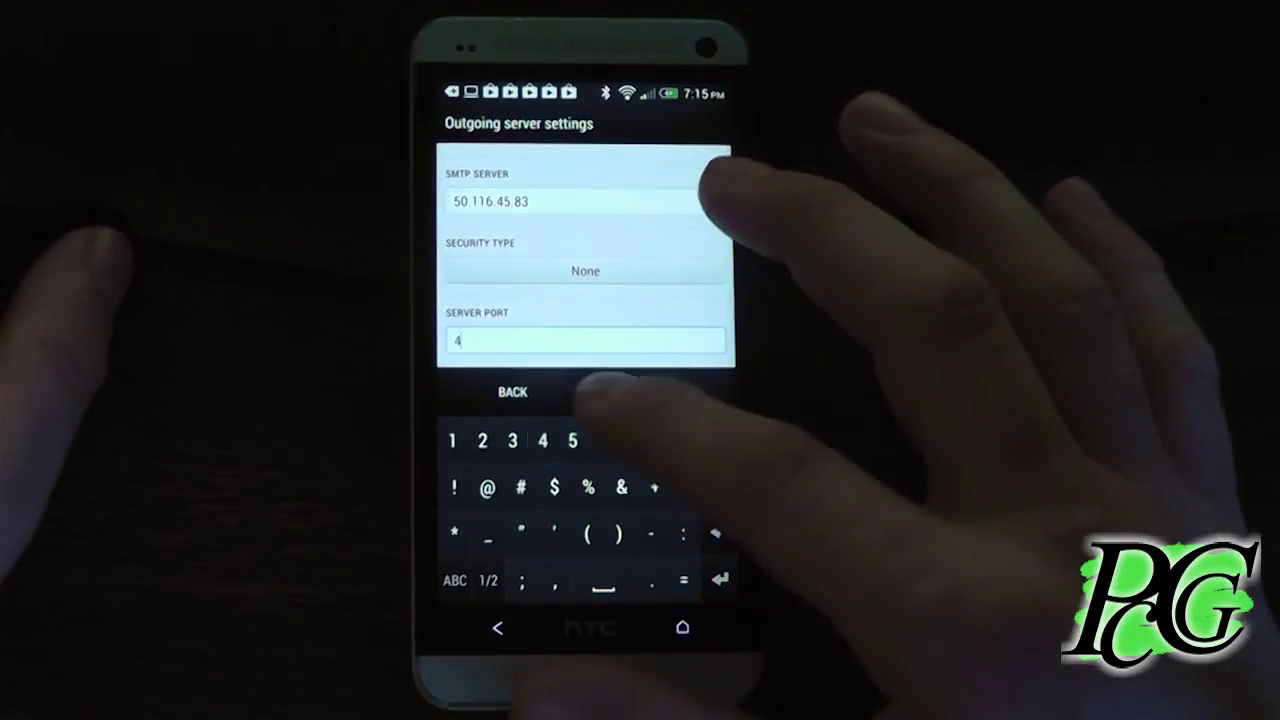
type("65")
left_click(661, 391)
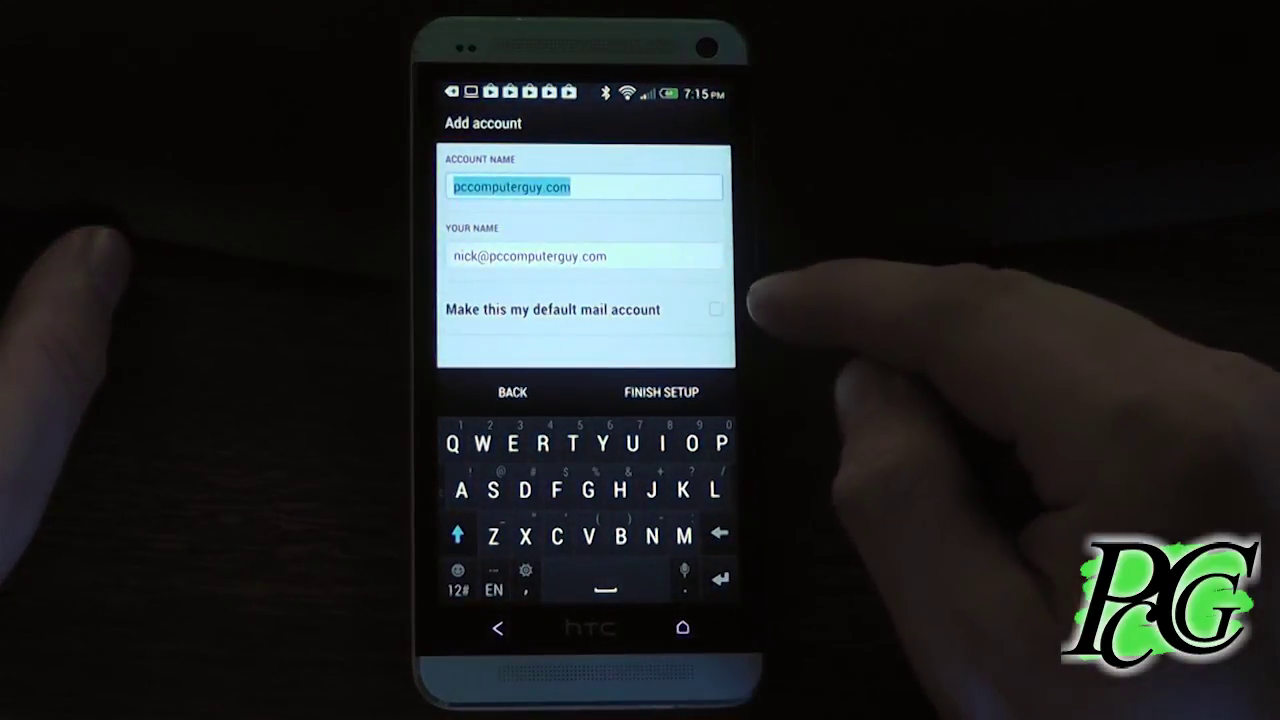
Finish setting up the phone account and refresh its inbox to fetch mail
left_click(680, 390)
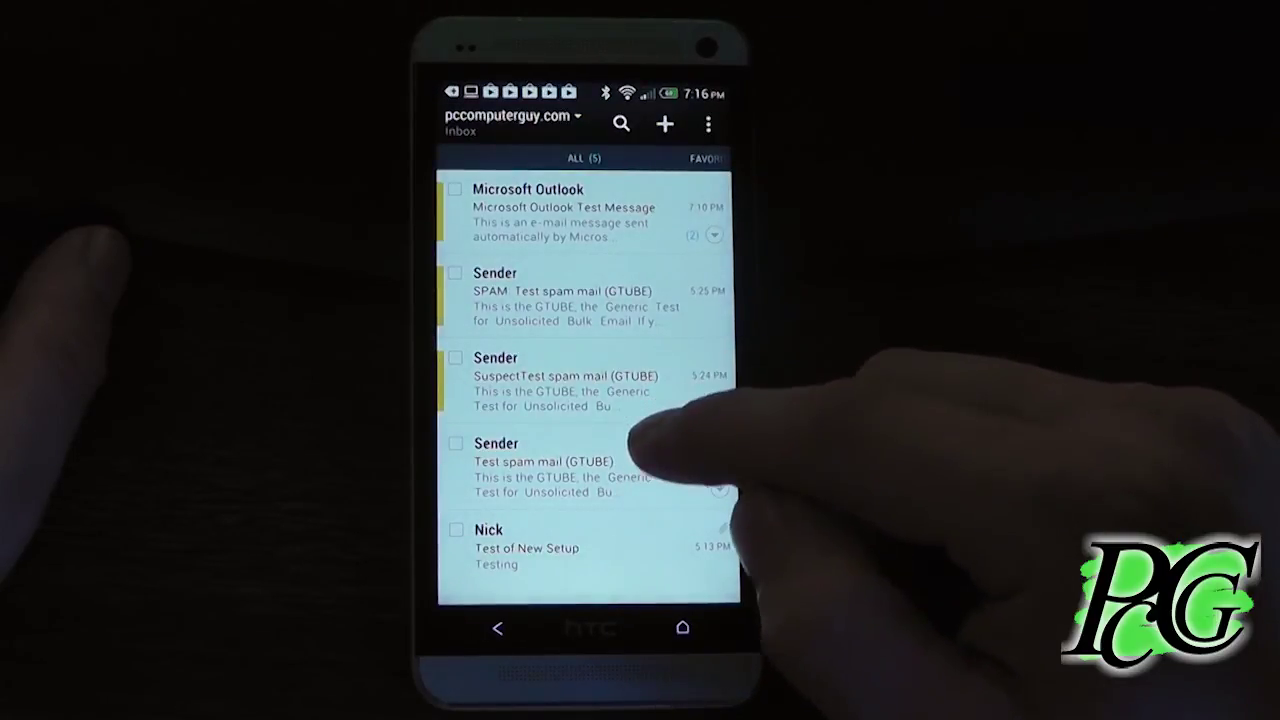
left_click_drag(614, 471, 571, 395)
left_click_drag(665, 225, 655, 435)
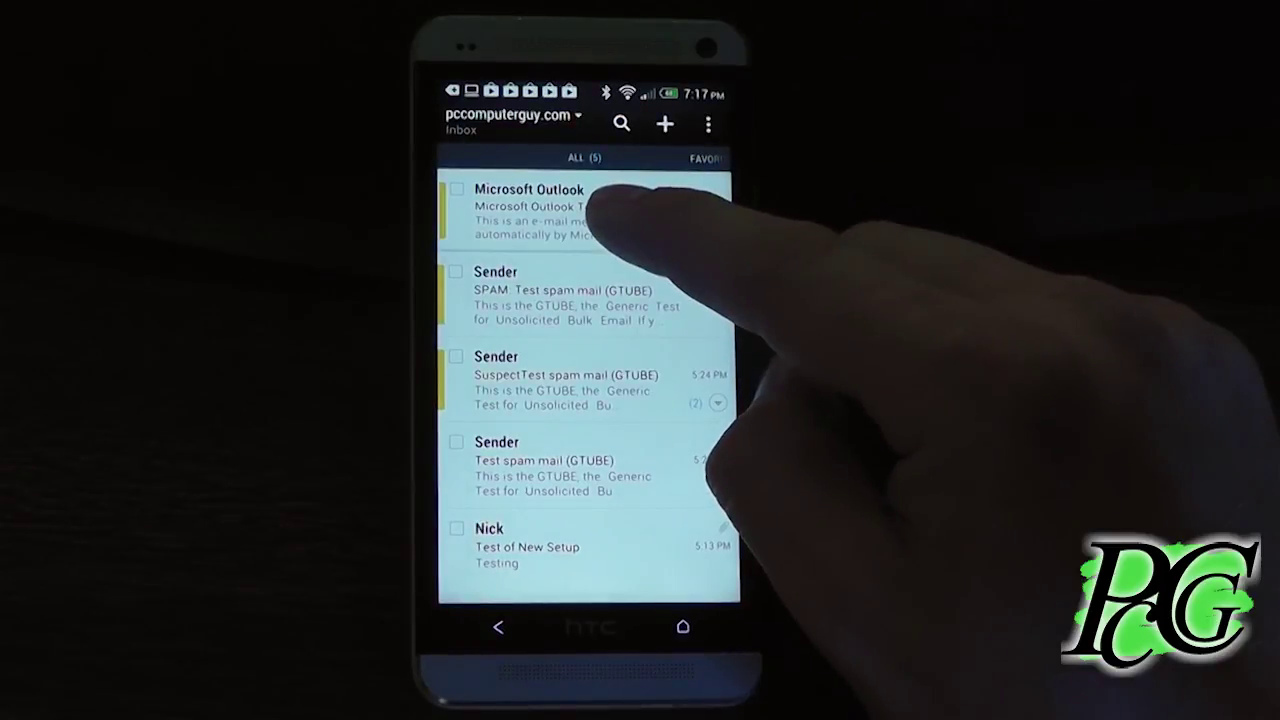
Delete both Microsoft Outlook test messages from the phone's inbox
left_click(598, 197)
left_click(529, 534)
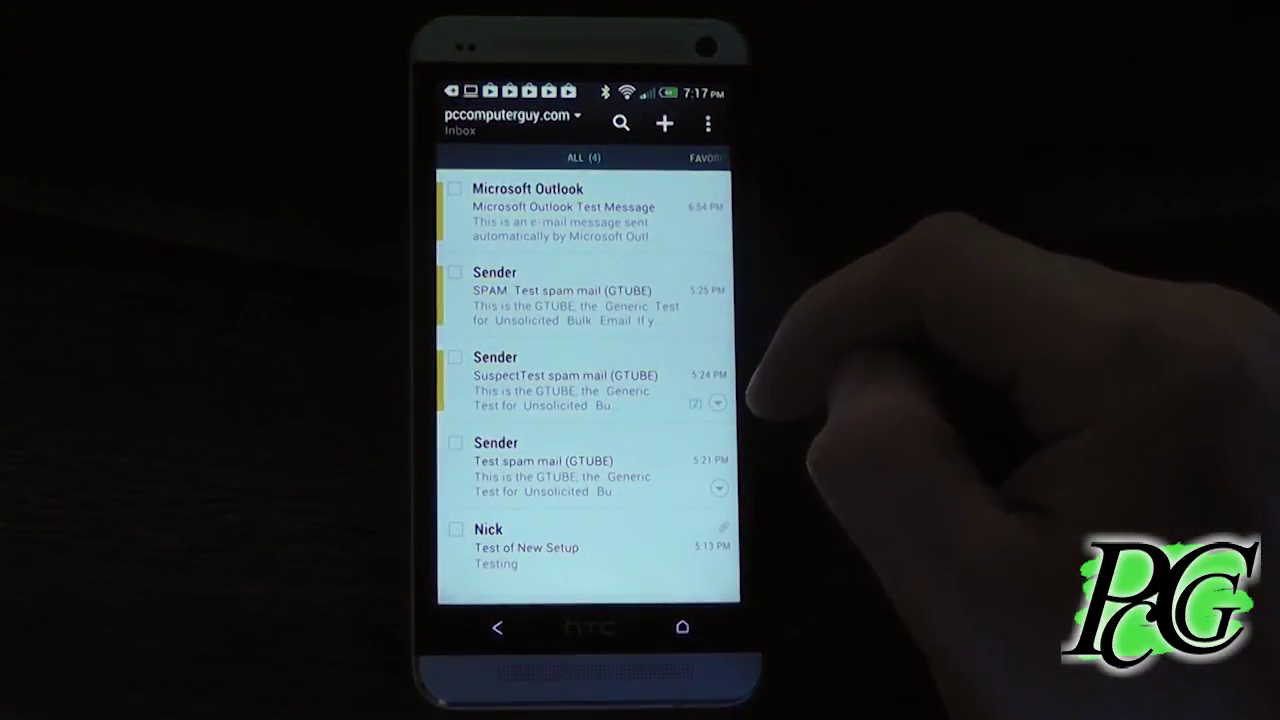
left_click(603, 226)
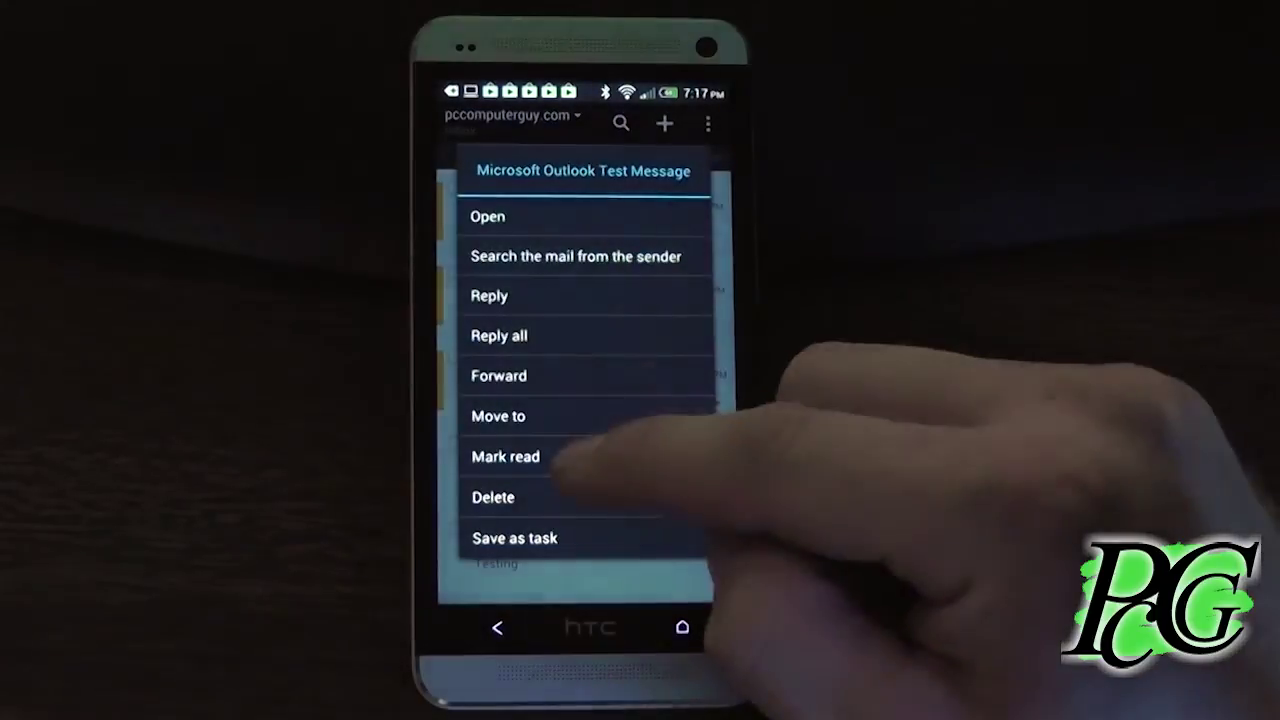
left_click(571, 497)
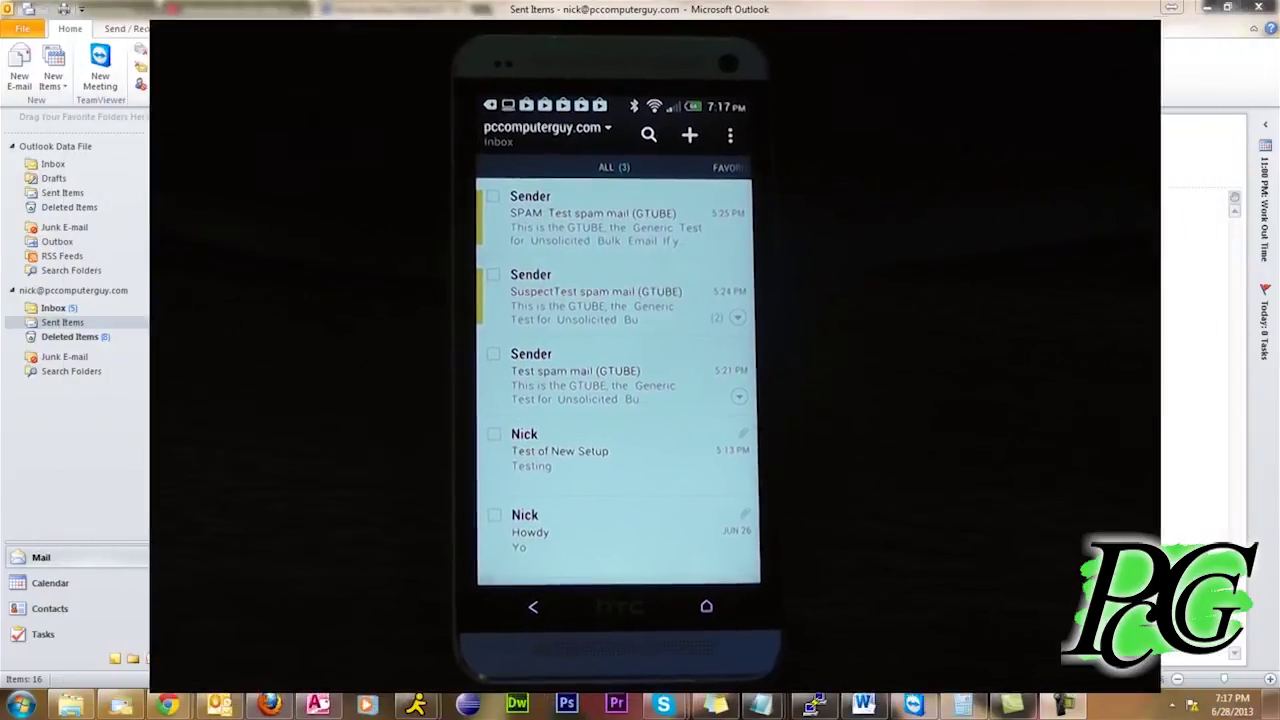
Delete the SPAM test and all other Today messages, keeping only the Howdy message
left_click(35, 308)
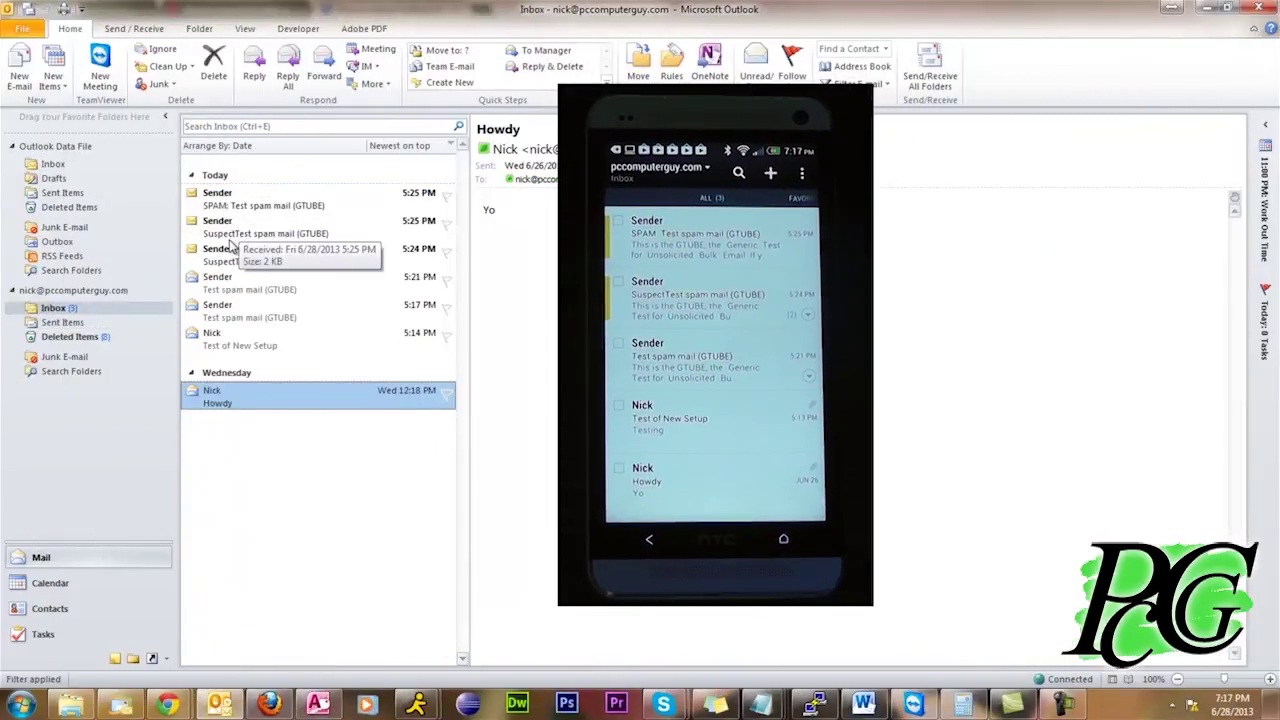
left_click(240, 205)
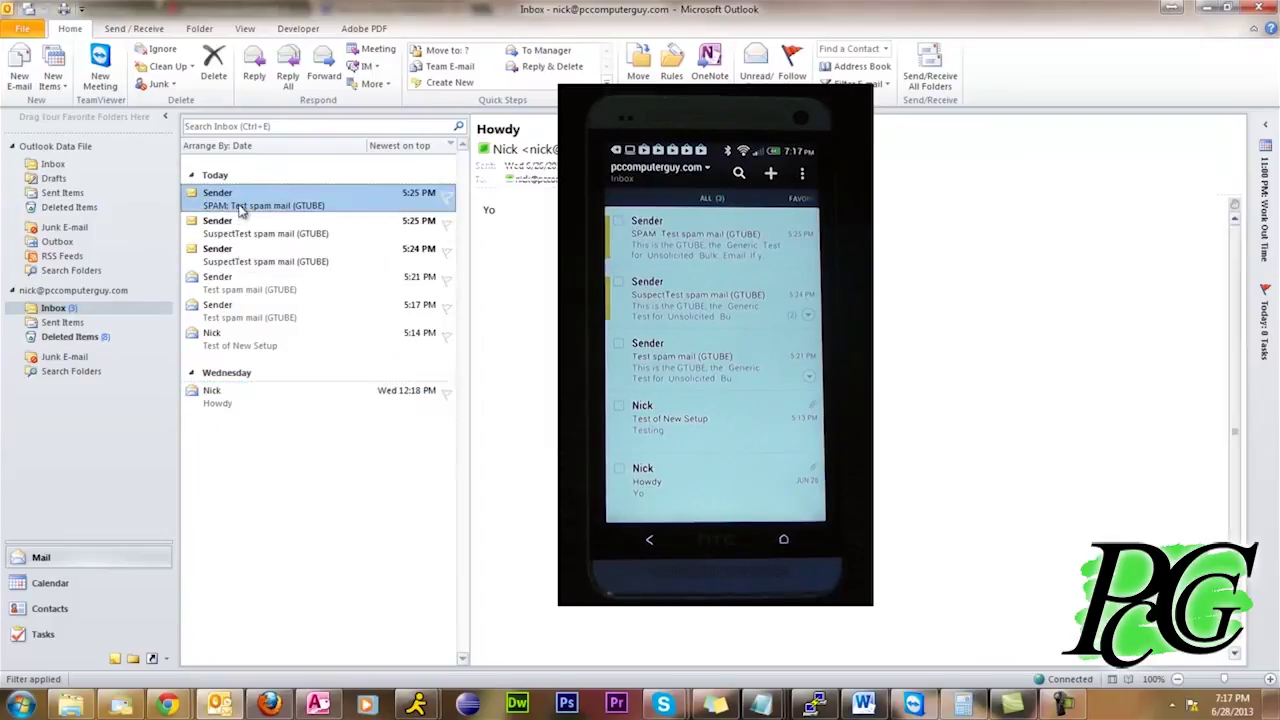
right_click(240, 207)
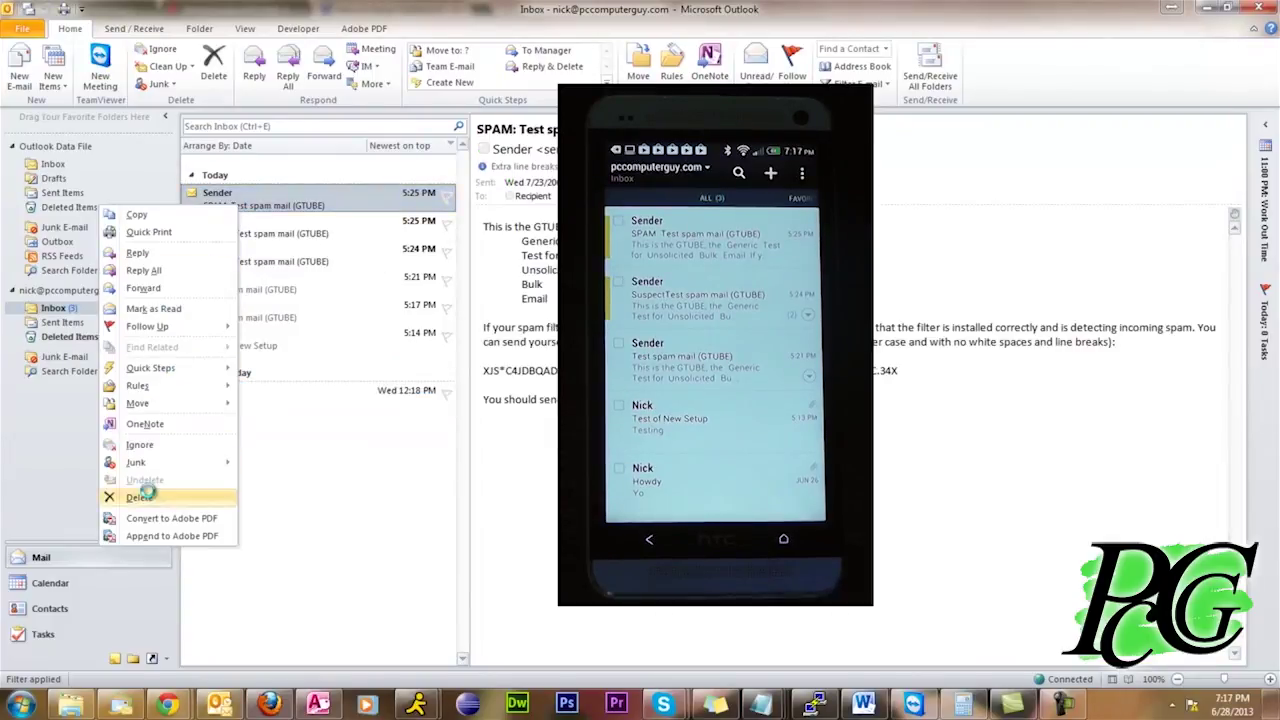
left_click(140, 497)
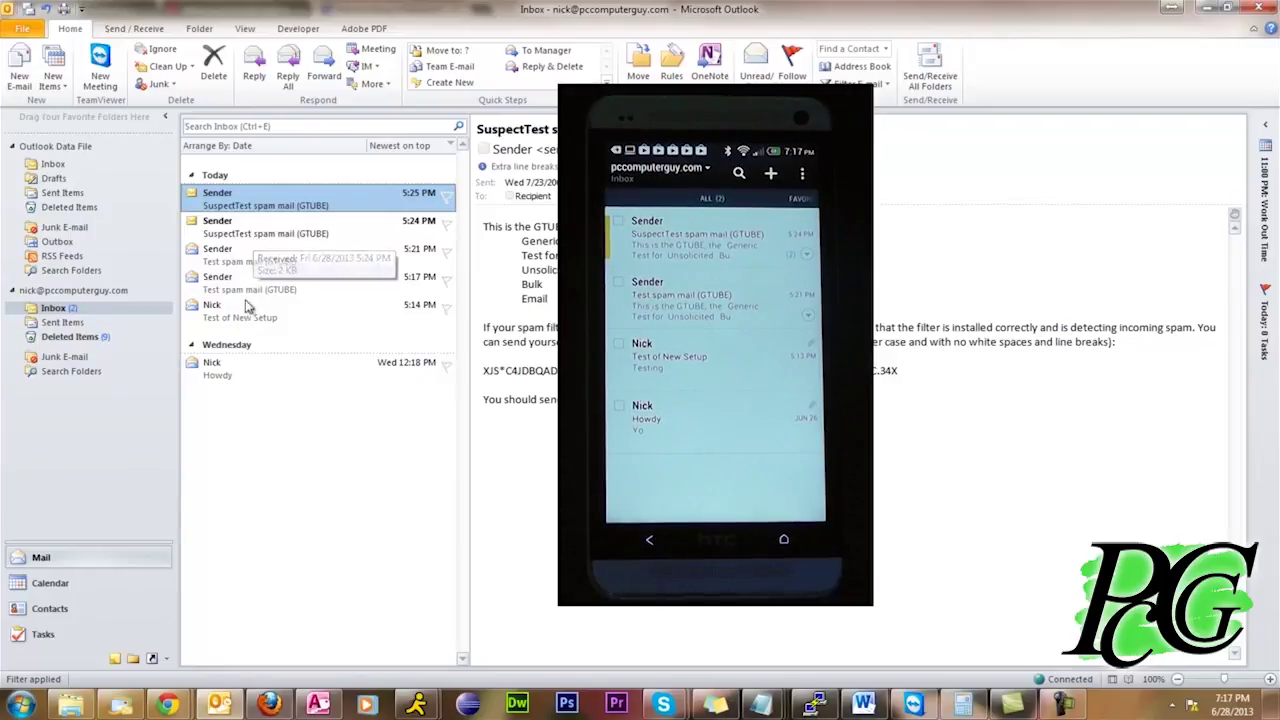
left_click(243, 316, "shift")
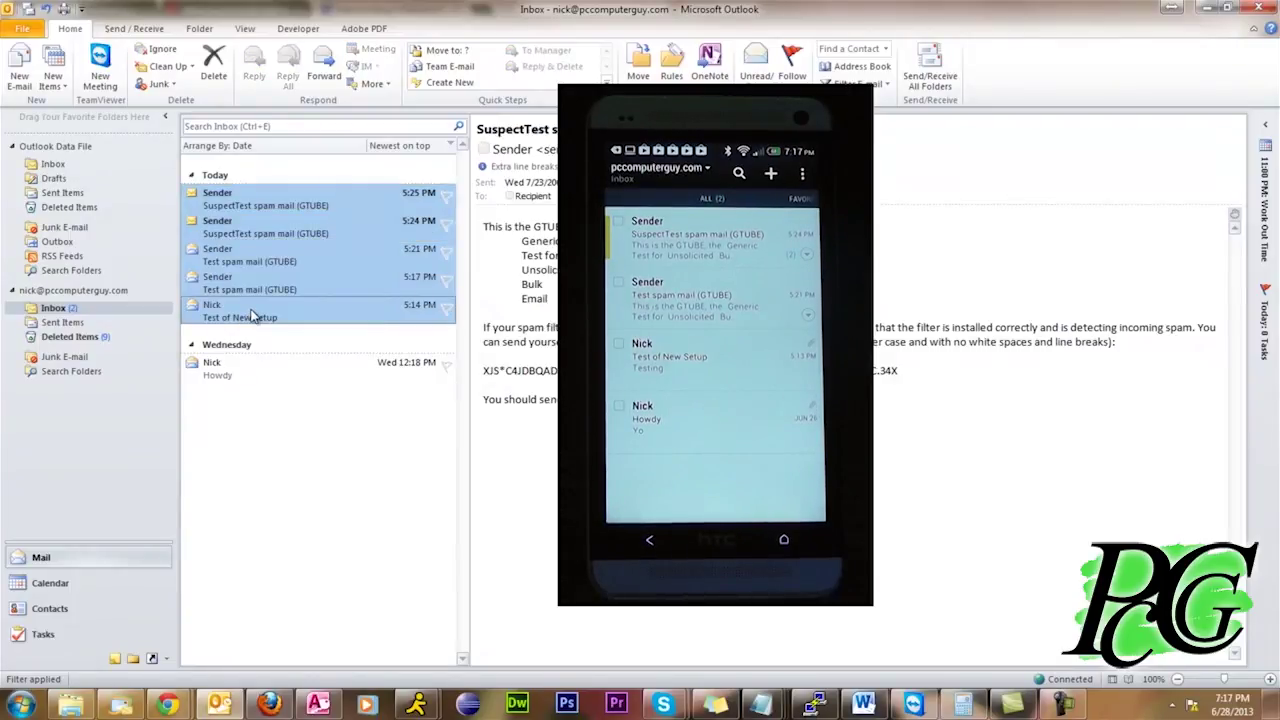
key("Delete")
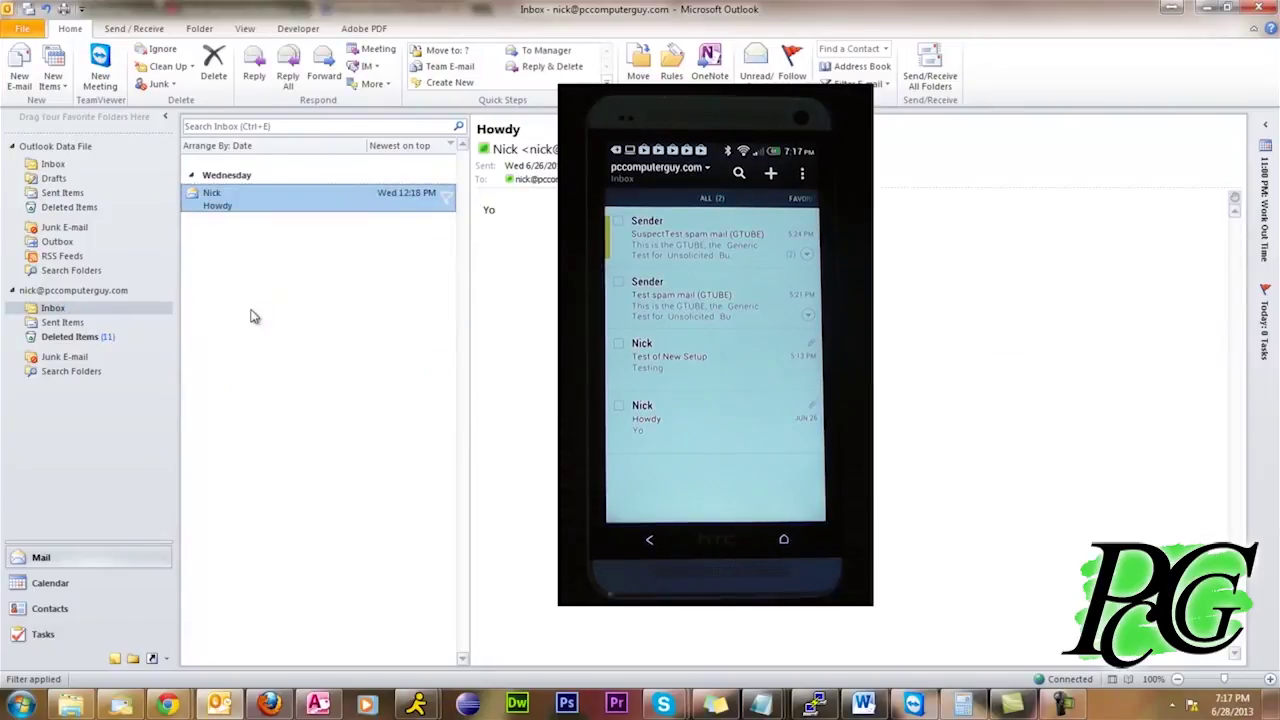